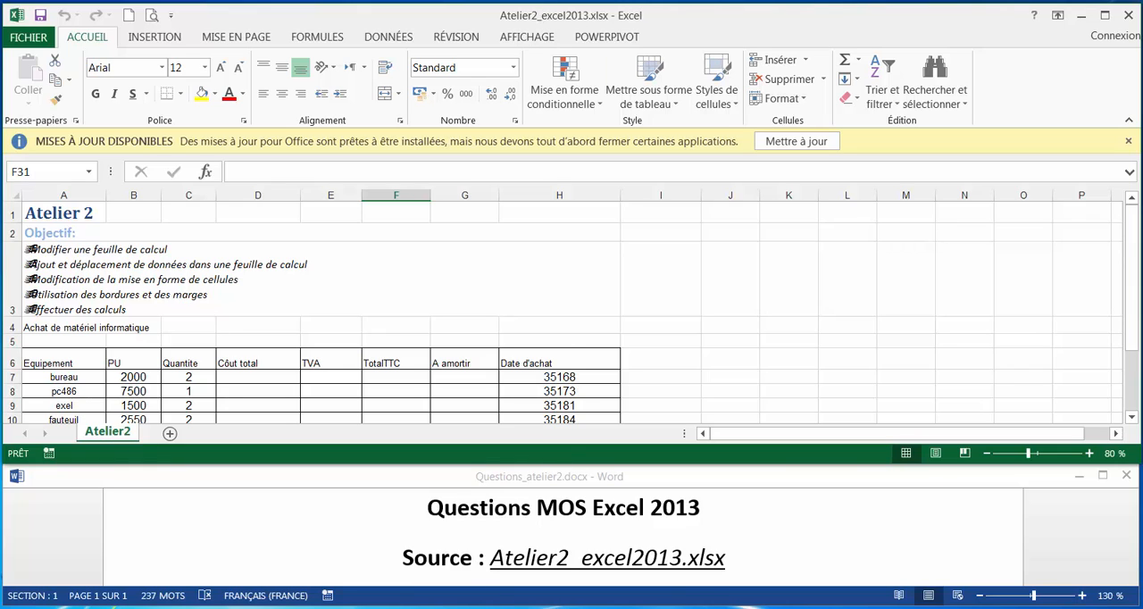
Find the first question in the Word document, then colour the title in cell A4 red in the Excel sheet.
{"action": "left_click", "coordinate": [773, 531]}
{"action": "scroll", "coordinate": [769, 526], "scroll_direction": "down", "scroll_amount": 5}
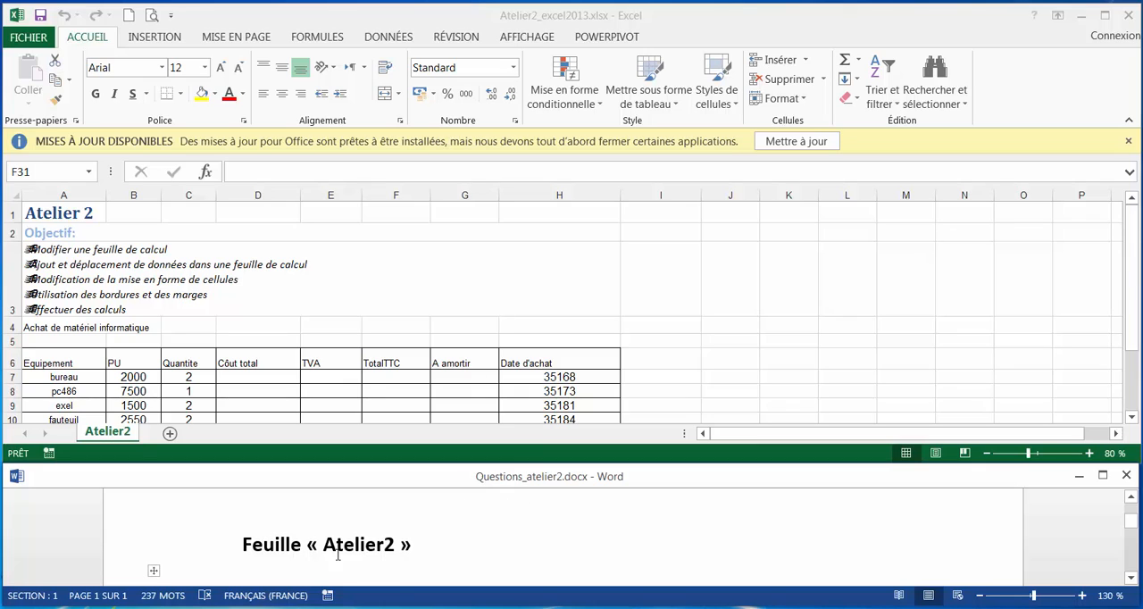
{"action": "left_click", "coordinate": [180, 317]}
{"action": "left_click", "coordinate": [607, 534]}
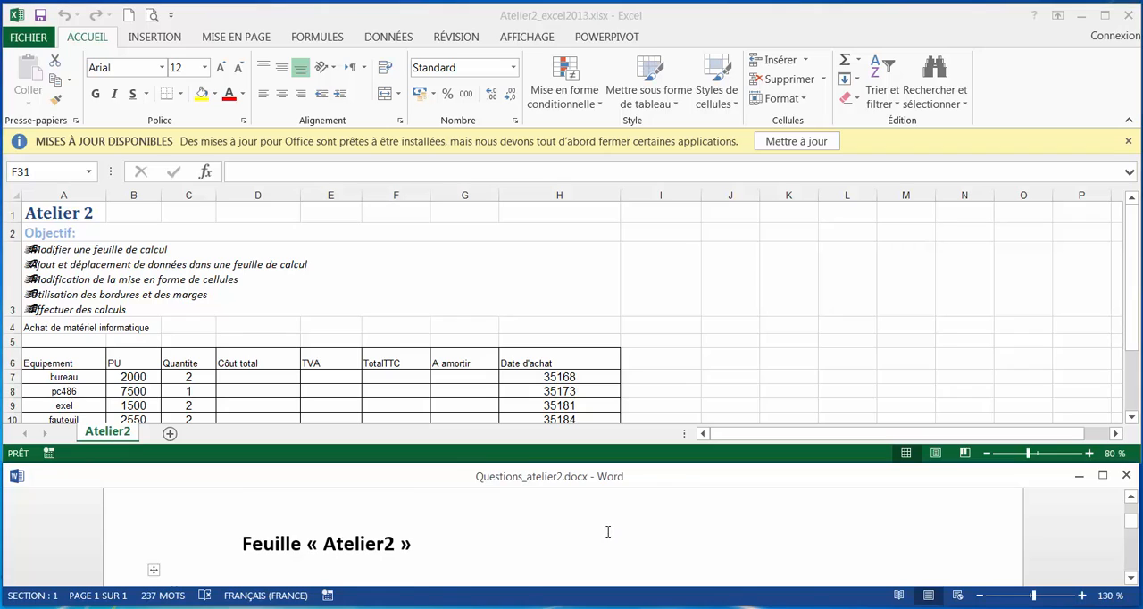
{"action": "scroll", "coordinate": [607, 531], "scroll_direction": "down", "scroll_amount": 2}
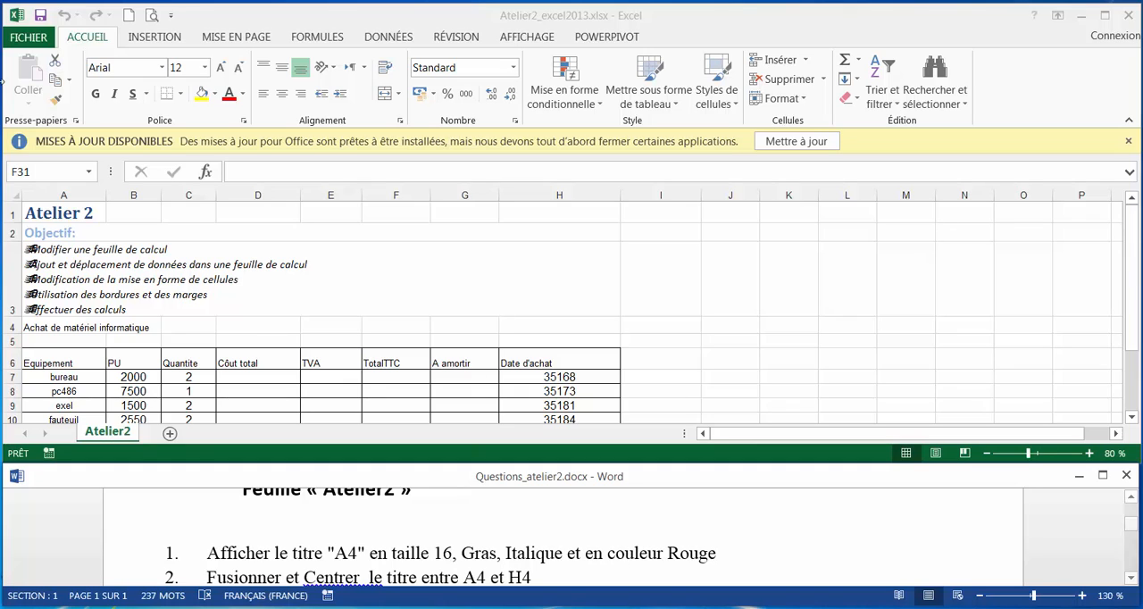
{"action": "left_click", "coordinate": [63, 327]}
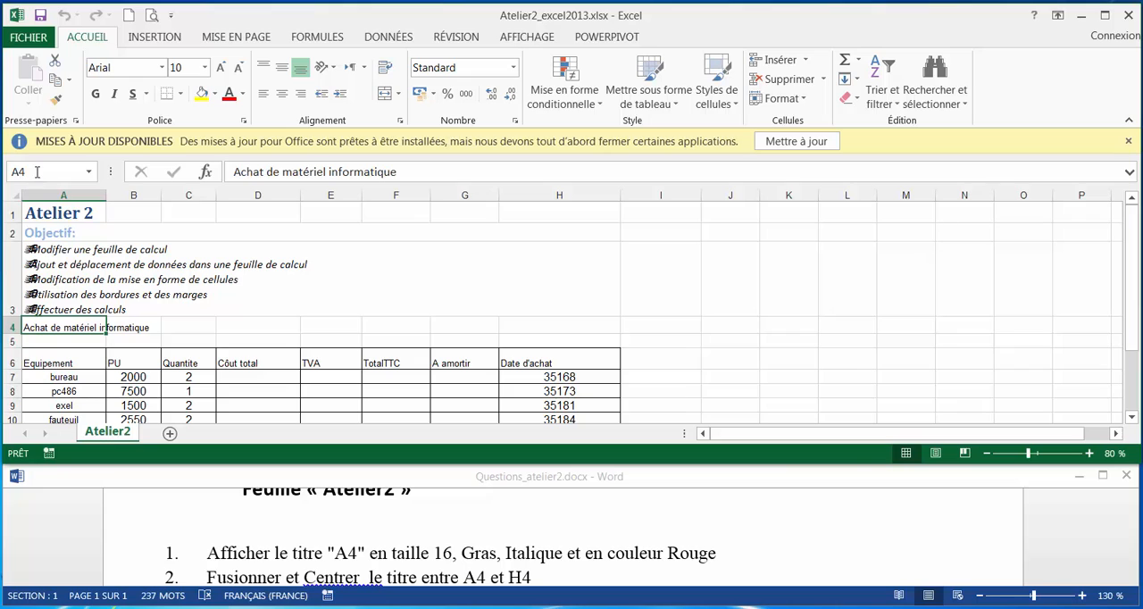
{"action": "left_click", "coordinate": [242, 93]}
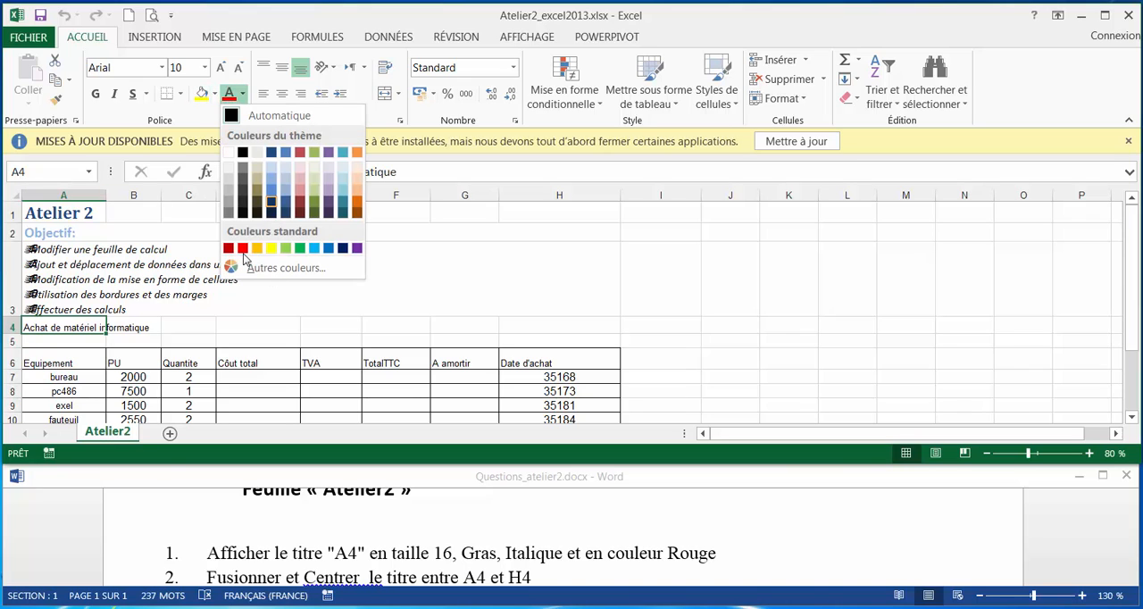
{"action": "left_click", "coordinate": [243, 249]}
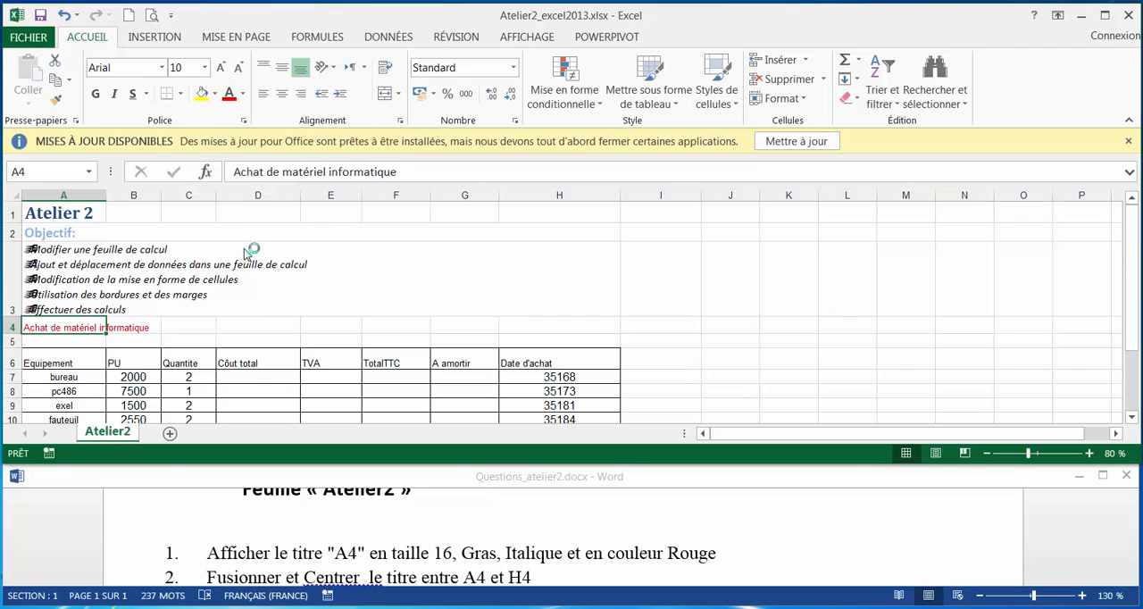
Set the title in cell A4 to font size 16 in bold italic.
{"action": "left_click", "coordinate": [204, 67]}
{"action": "left_click", "coordinate": [178, 191]}
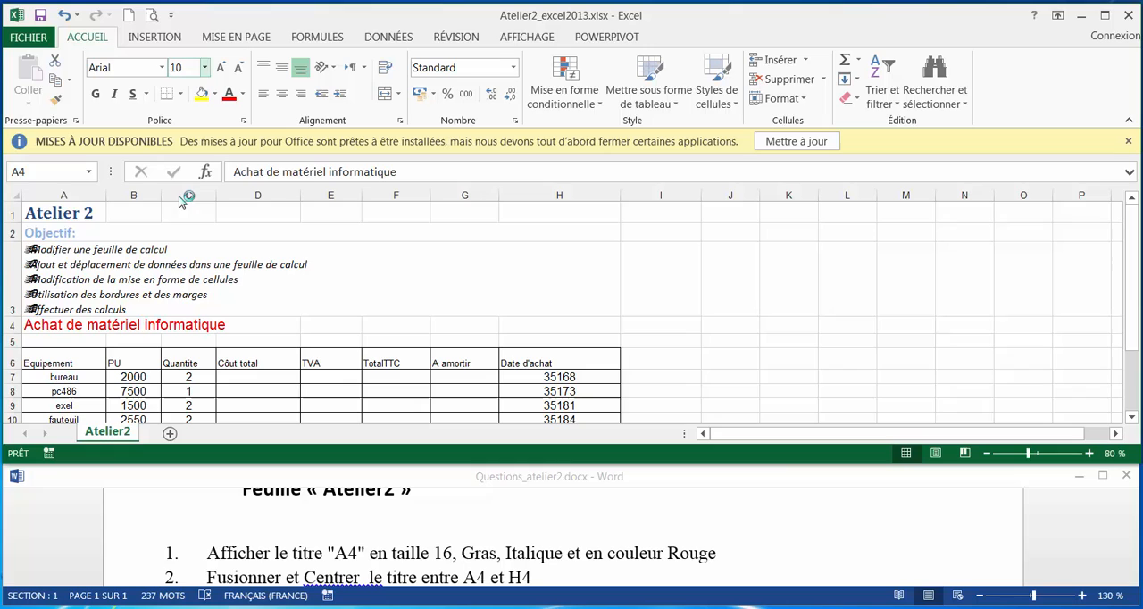
{"action": "left_click", "coordinate": [96, 95]}
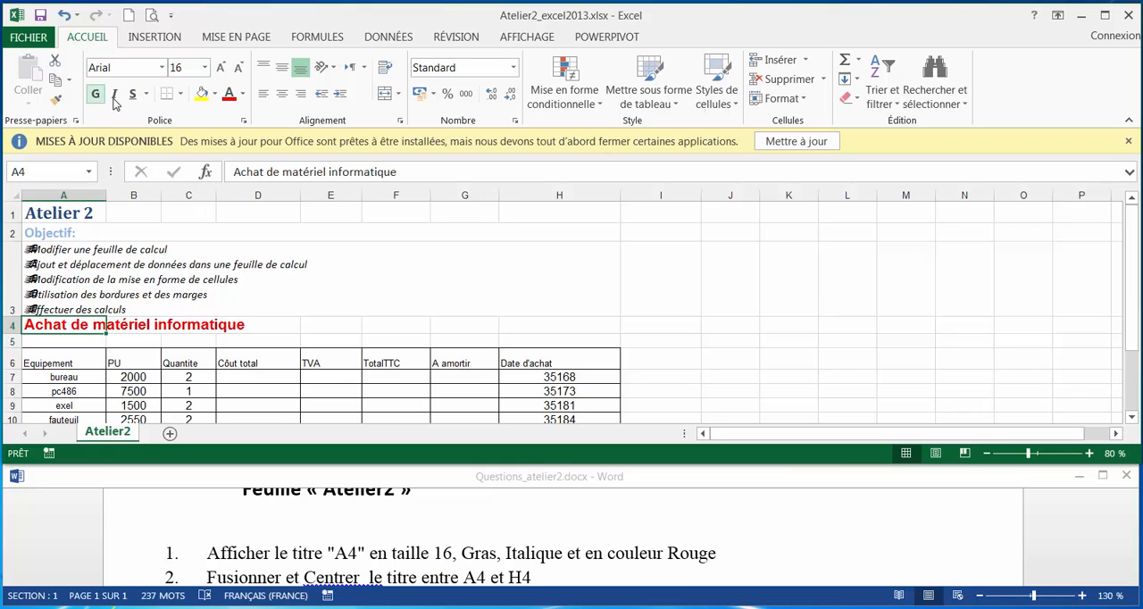
{"action": "left_click", "coordinate": [114, 95]}
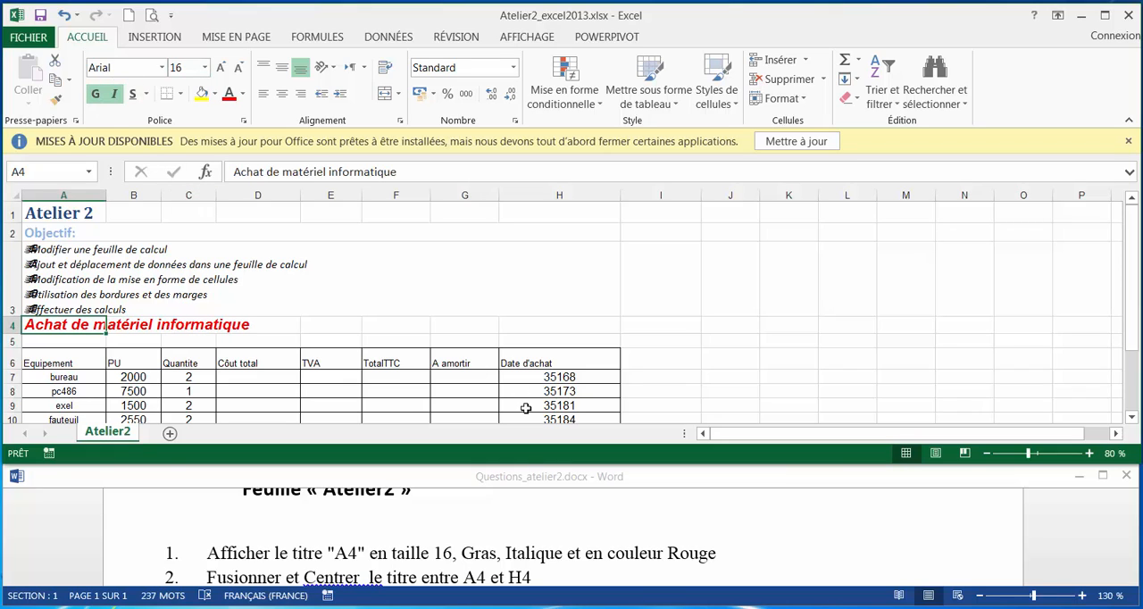
Merge cells A4 to H4 and center the title "Achat de matériel informatique" across them.
{"action": "left_click", "coordinate": [578, 556]}
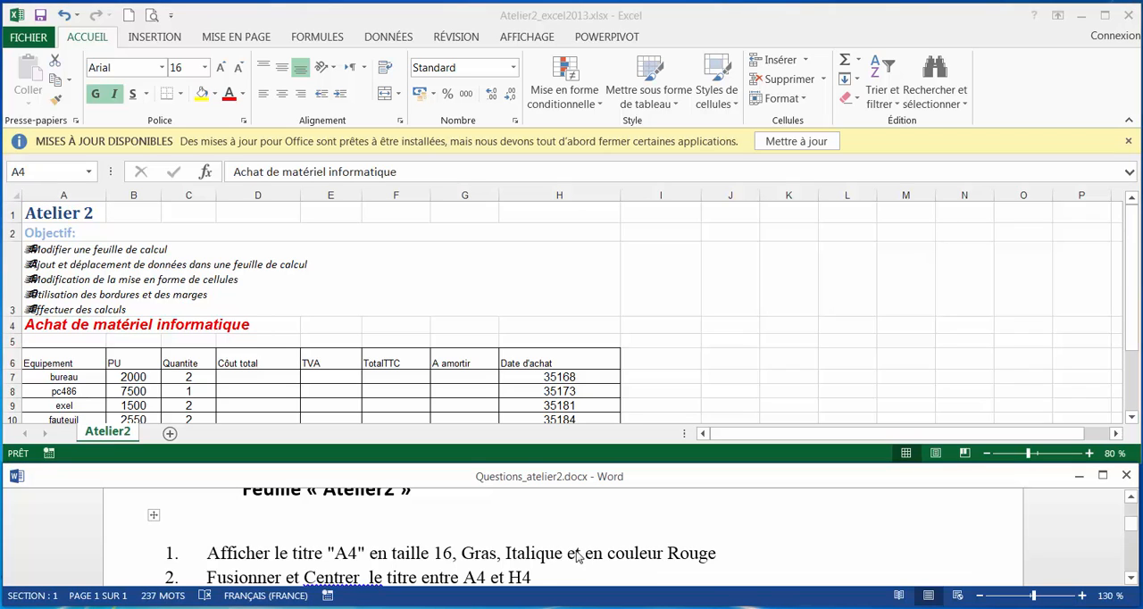
{"action": "left_click", "coordinate": [1095, 457]}
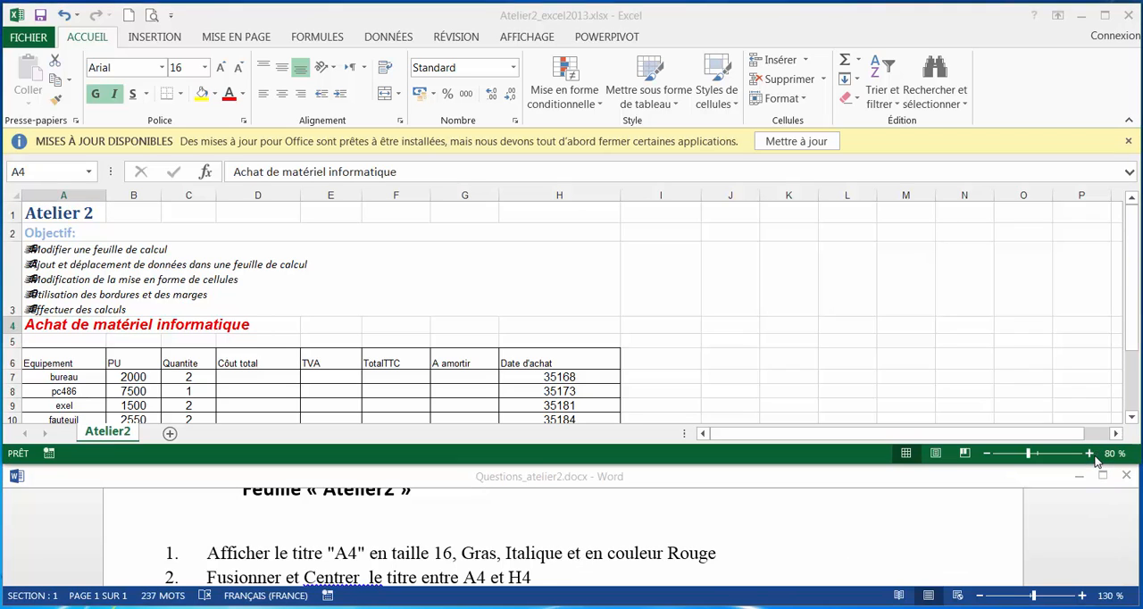
{"action": "left_click", "coordinate": [1089, 453]}
{"action": "left_click", "coordinate": [1089, 453]}
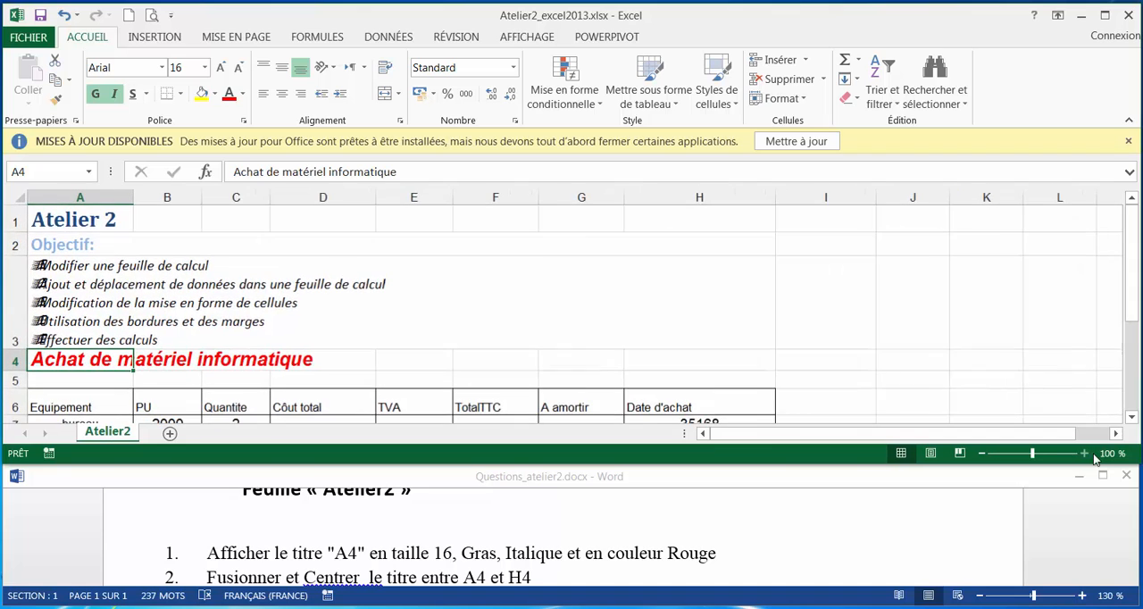
{"action": "left_click", "coordinate": [513, 569]}
{"action": "scroll", "coordinate": [515, 568], "scroll_direction": "down", "scroll_amount": 1}
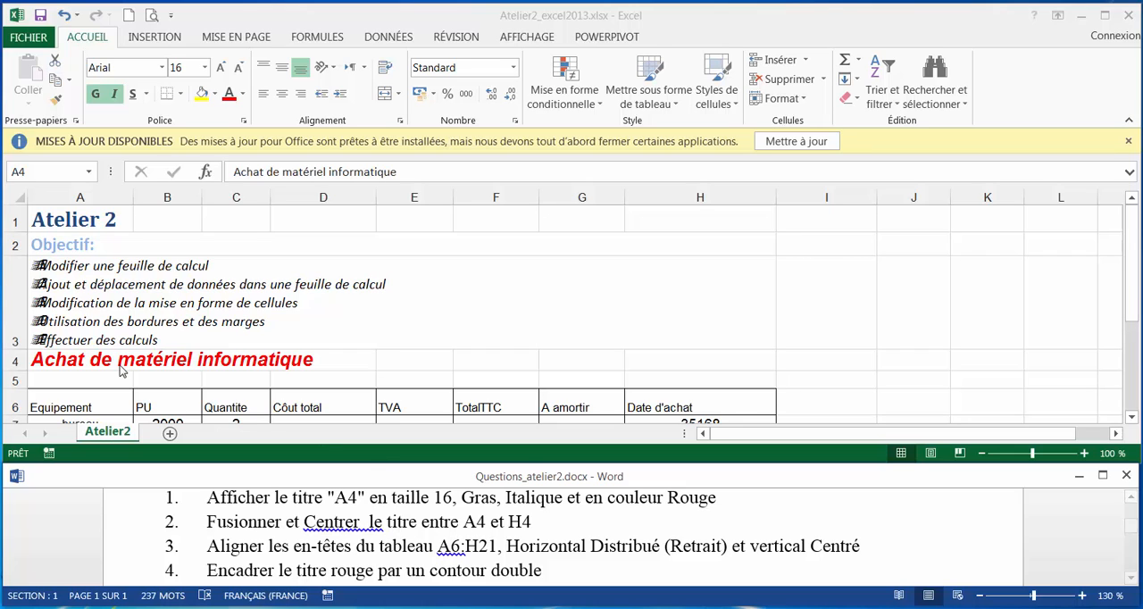
{"action": "left_click", "coordinate": [89, 359]}
{"action": "left_click_drag", "start_coordinate": [89, 359], "coordinate": [690, 358]}
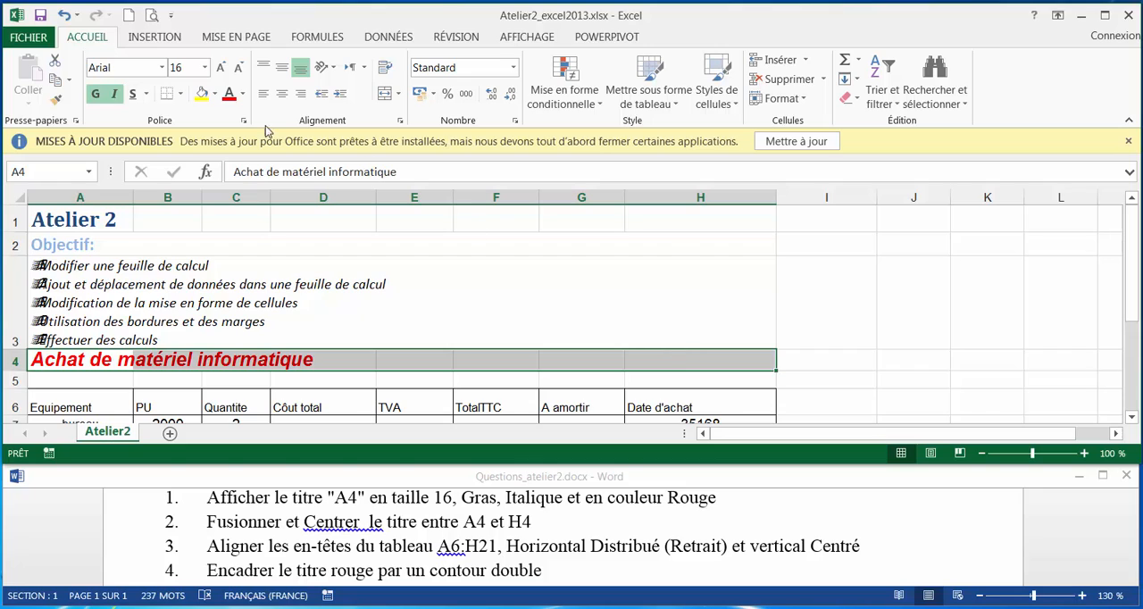
{"action": "left_click", "coordinate": [282, 97]}
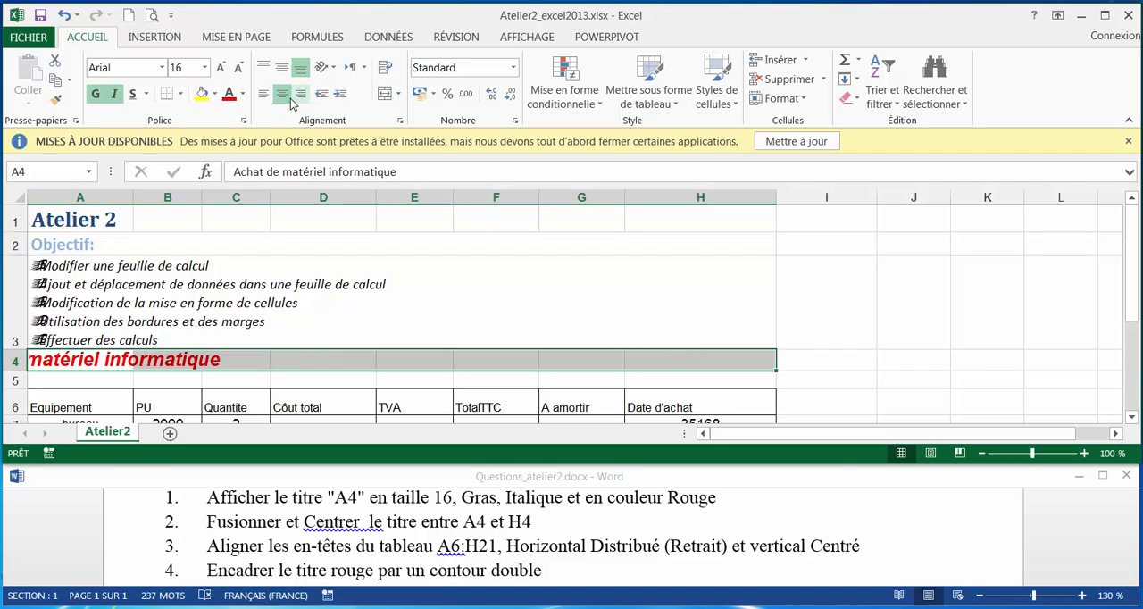
{"action": "left_click", "coordinate": [282, 95]}
{"action": "left_click", "coordinate": [398, 93]}
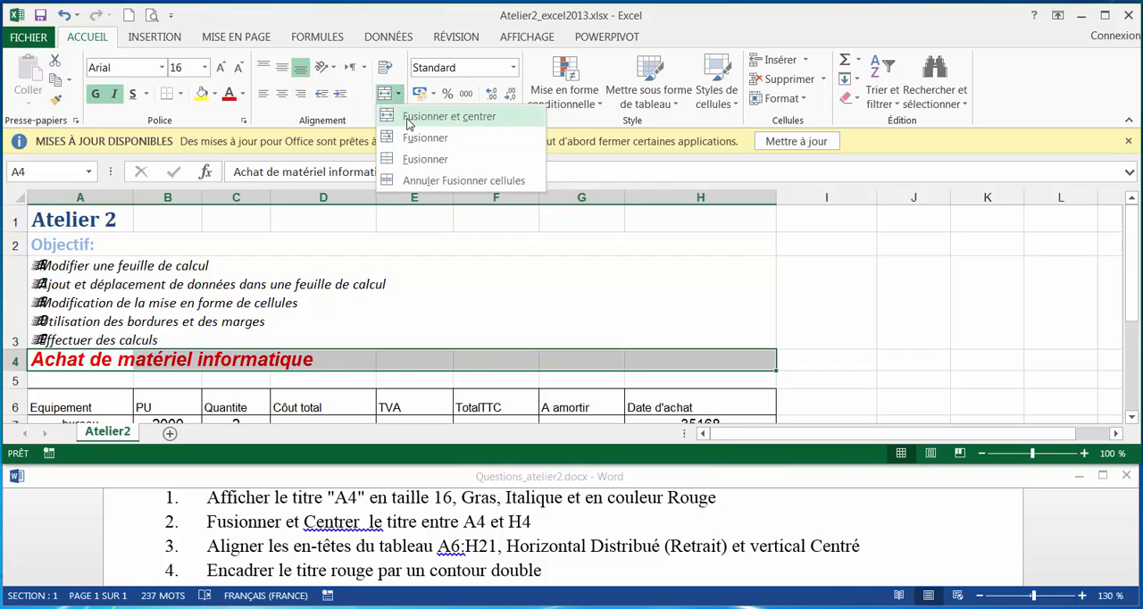
{"action": "left_click", "coordinate": [410, 117]}
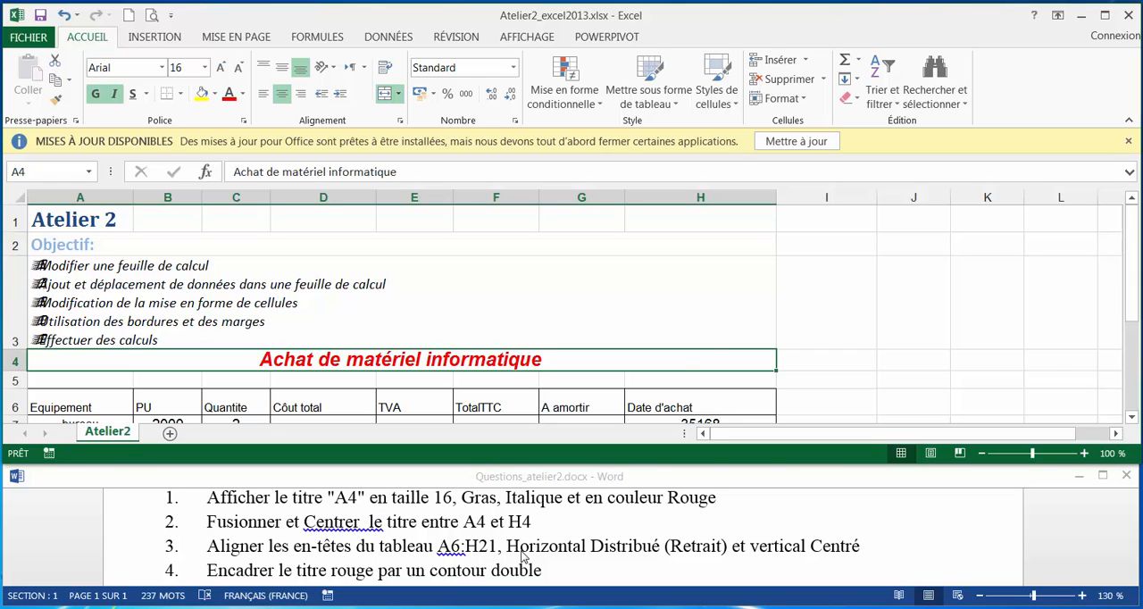
Align the table headers in A6:H6 horizontally as Distribué (Retrait) and vertically as Centré.
{"action": "scroll", "coordinate": [79, 410], "scroll_direction": "down", "scroll_amount": 1}
{"action": "left_click_drag", "start_coordinate": [83, 259], "coordinate": [650, 264]}
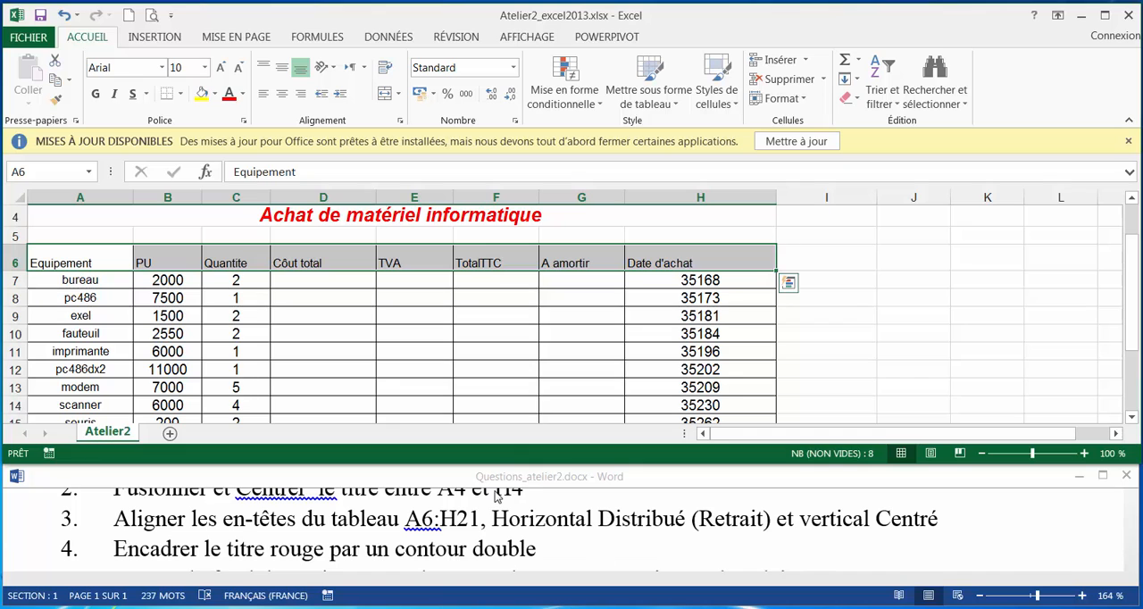
{"action": "left_click", "coordinate": [403, 121]}
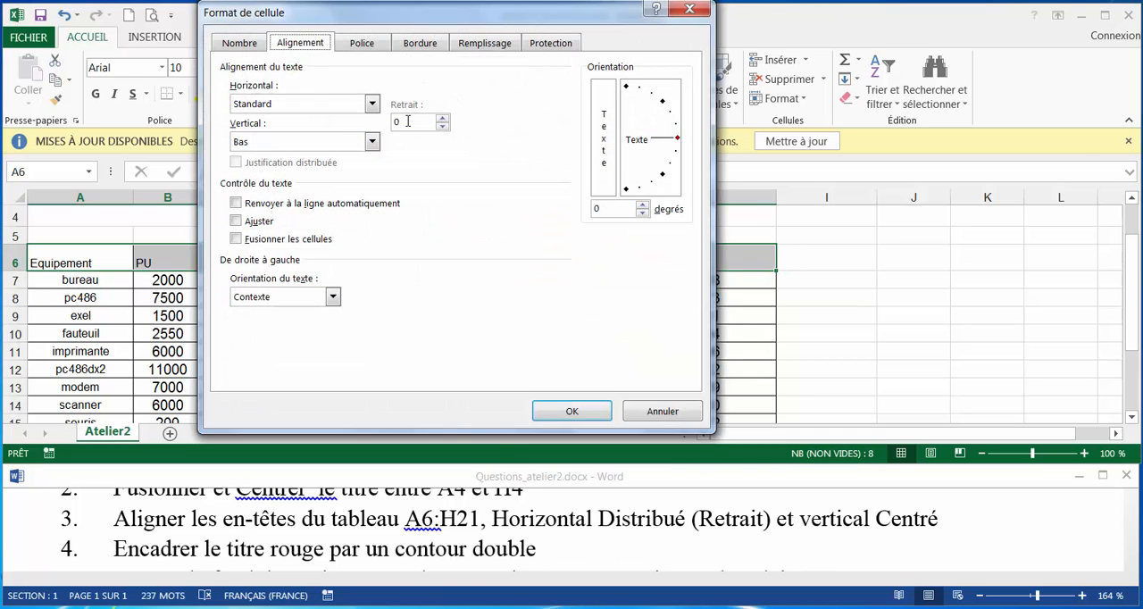
{"action": "left_click", "coordinate": [266, 104]}
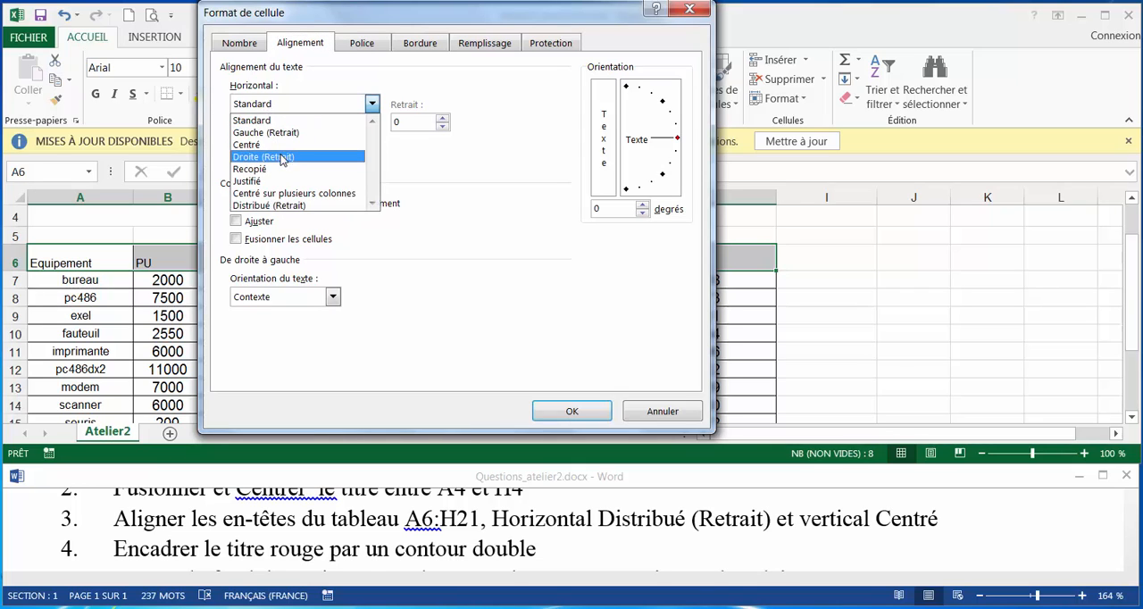
{"action": "left_click", "coordinate": [305, 205]}
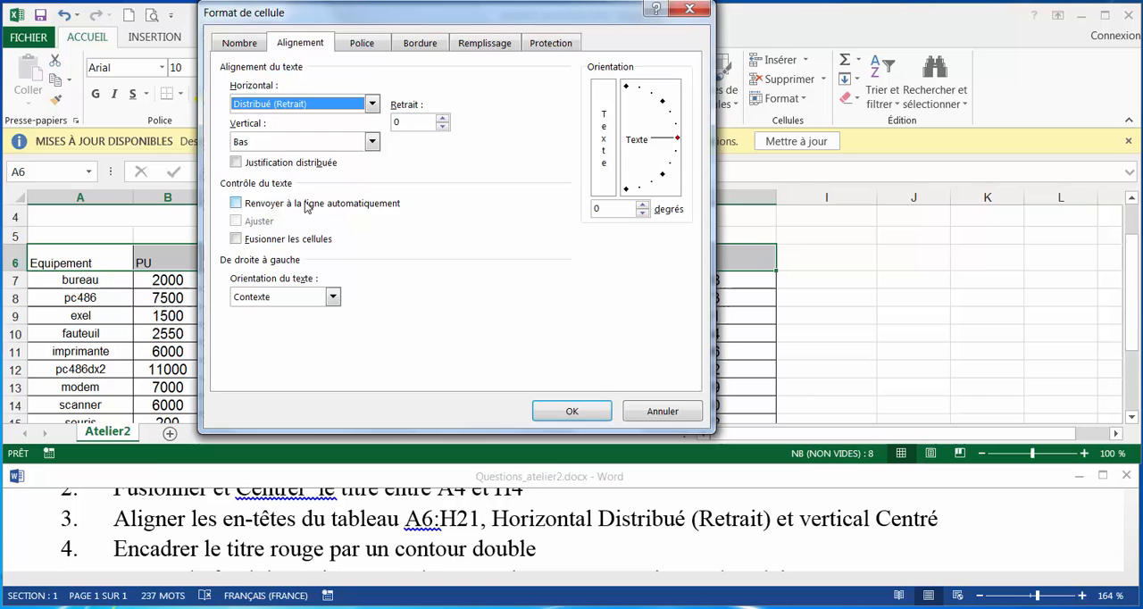
{"action": "left_click", "coordinate": [273, 144]}
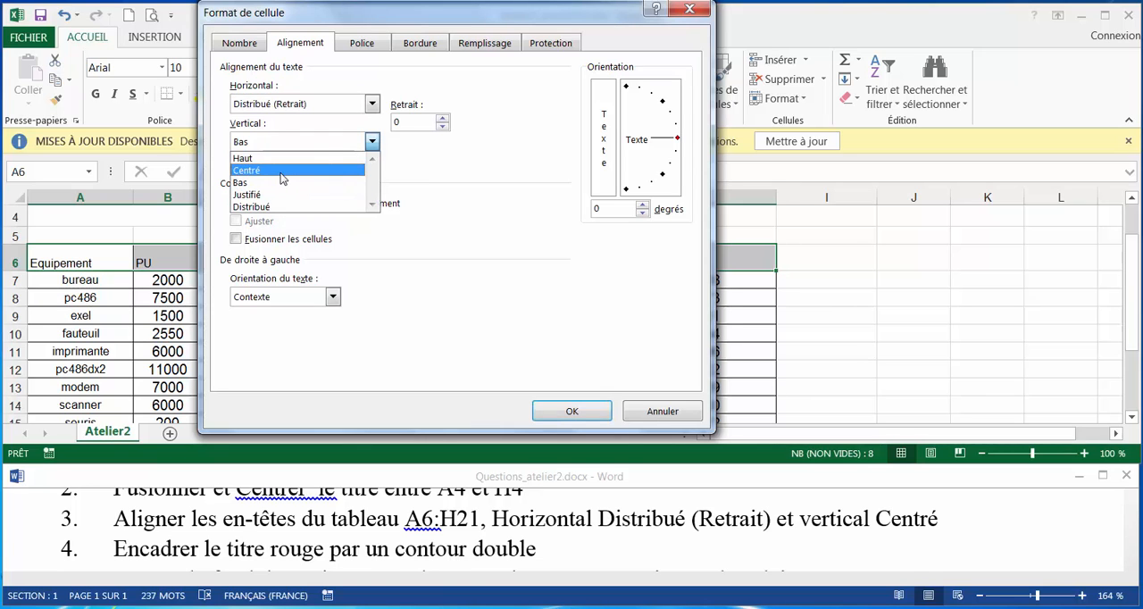
{"action": "left_click", "coordinate": [282, 178]}
{"action": "left_click", "coordinate": [569, 412]}
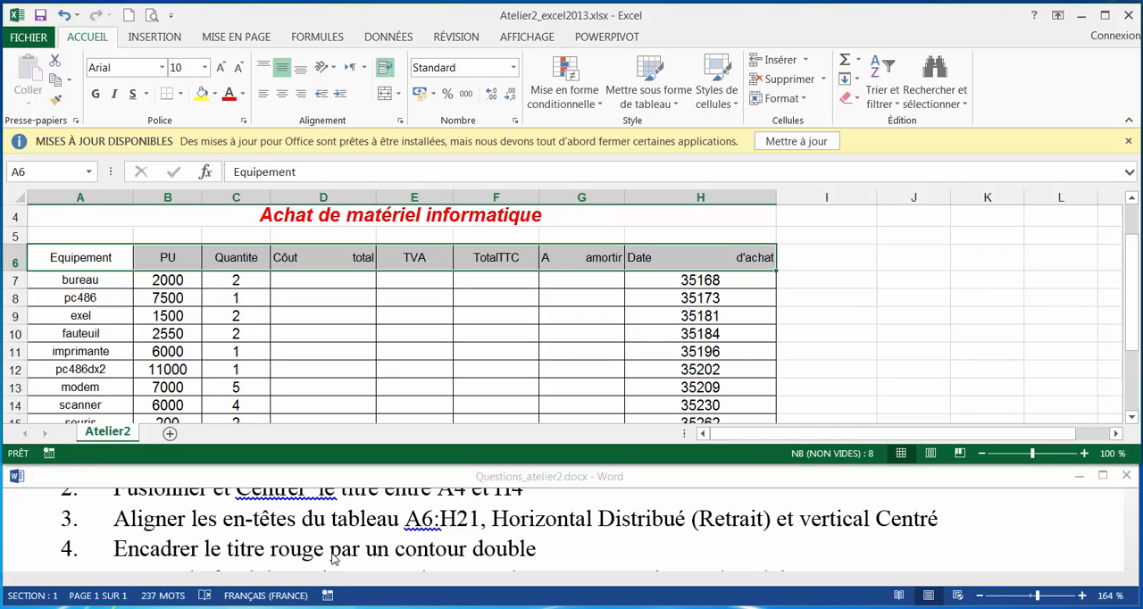
Add a double-line outline border around the merged red title in row 4.
{"action": "scroll", "coordinate": [576, 298], "scroll_direction": "up", "scroll_amount": 2}
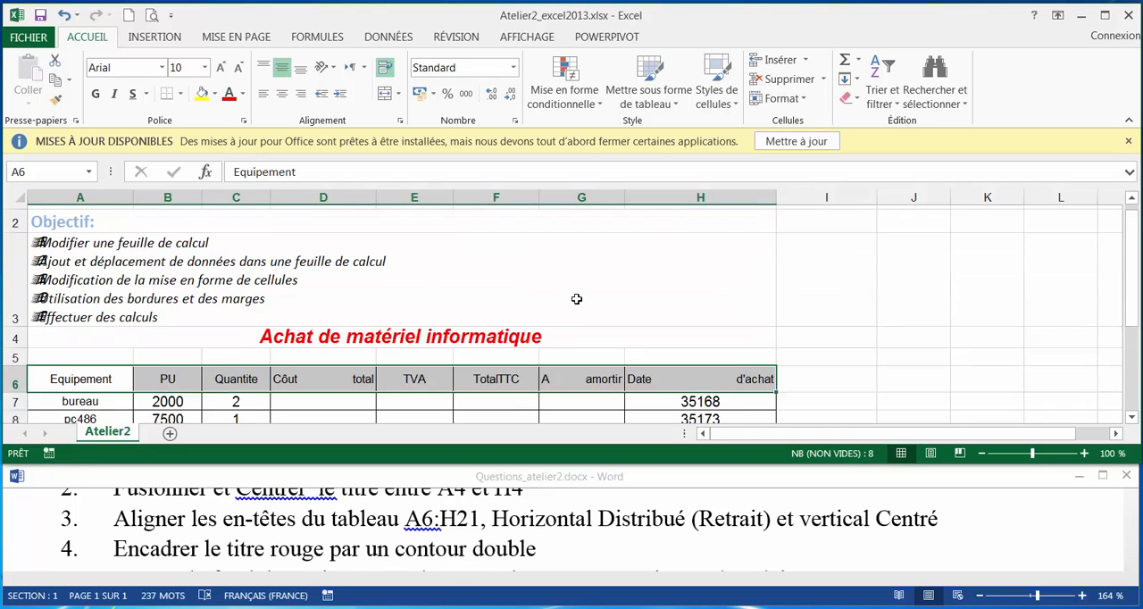
{"action": "left_click", "coordinate": [308, 358]}
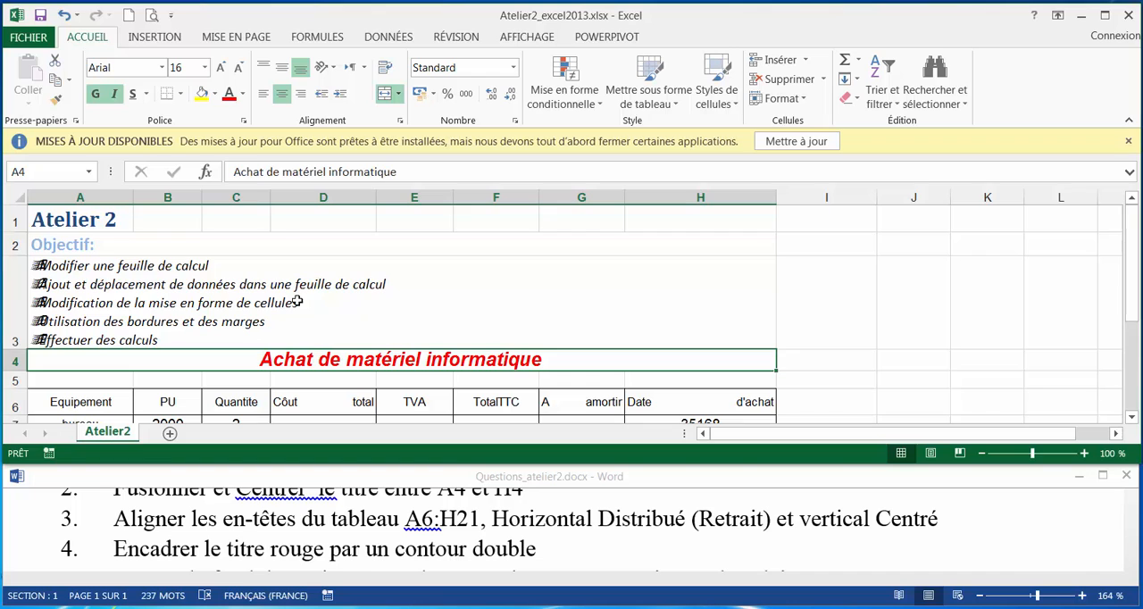
{"action": "left_click", "coordinate": [180, 94]}
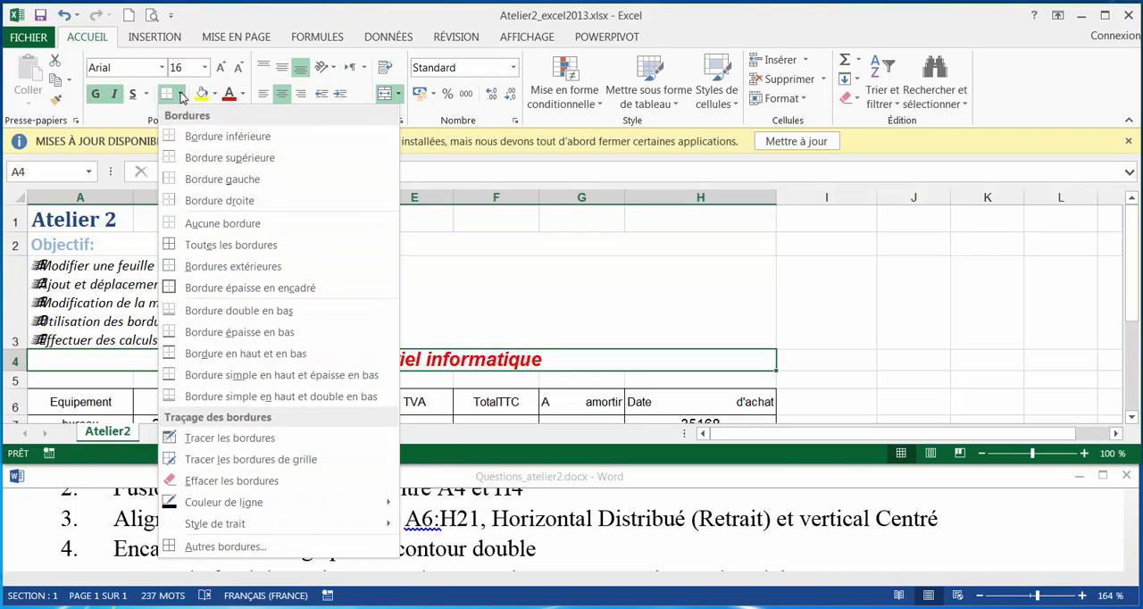
{"action": "left_click", "coordinate": [243, 546]}
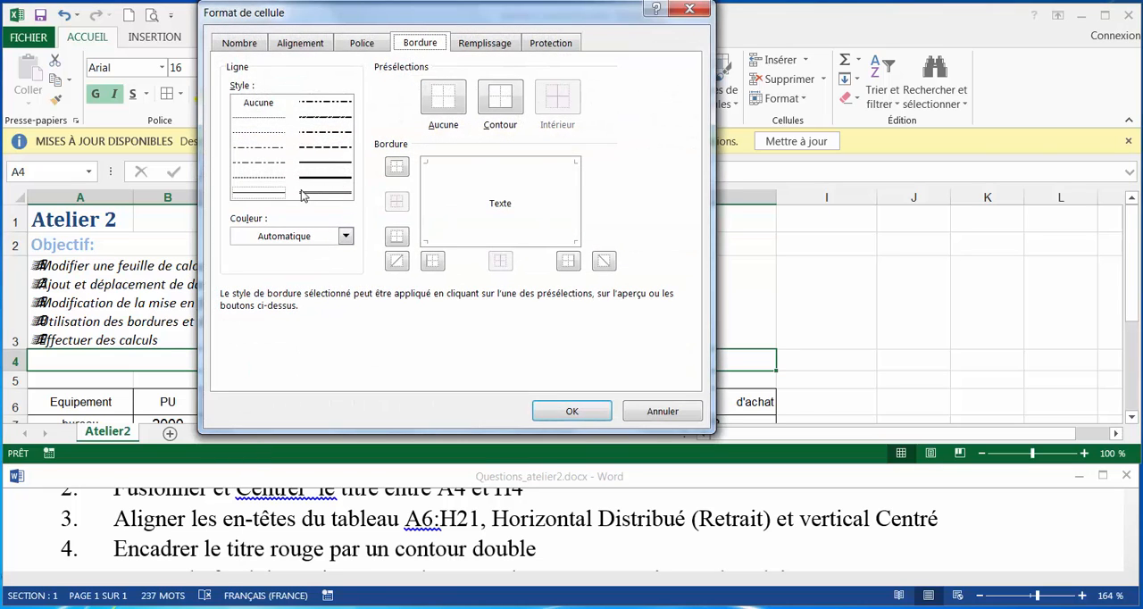
{"action": "left_click", "coordinate": [323, 194]}
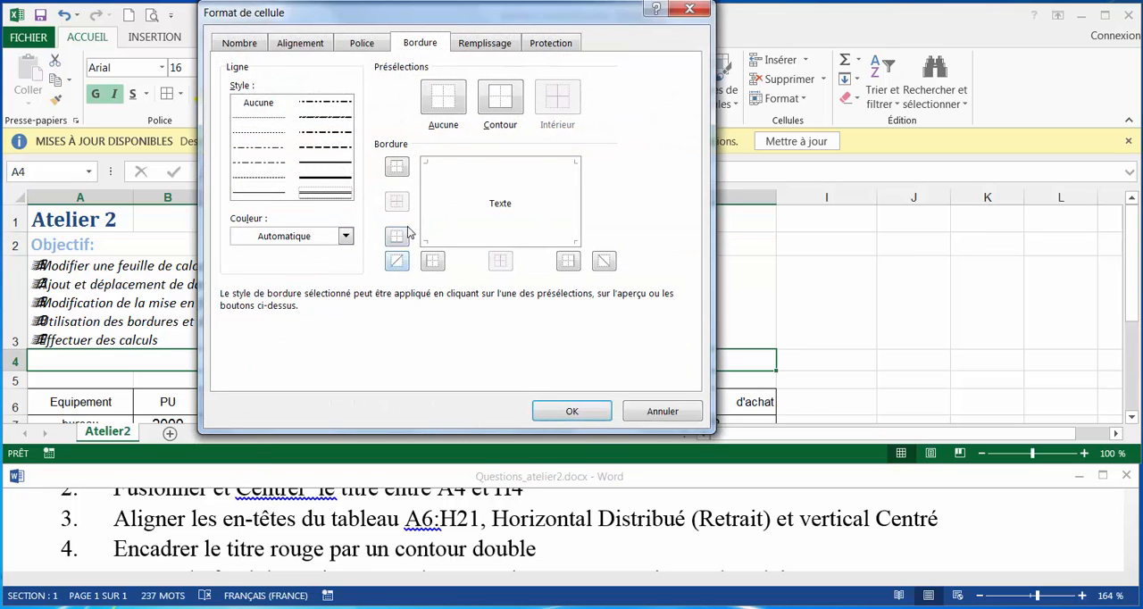
{"action": "left_click", "coordinate": [503, 91]}
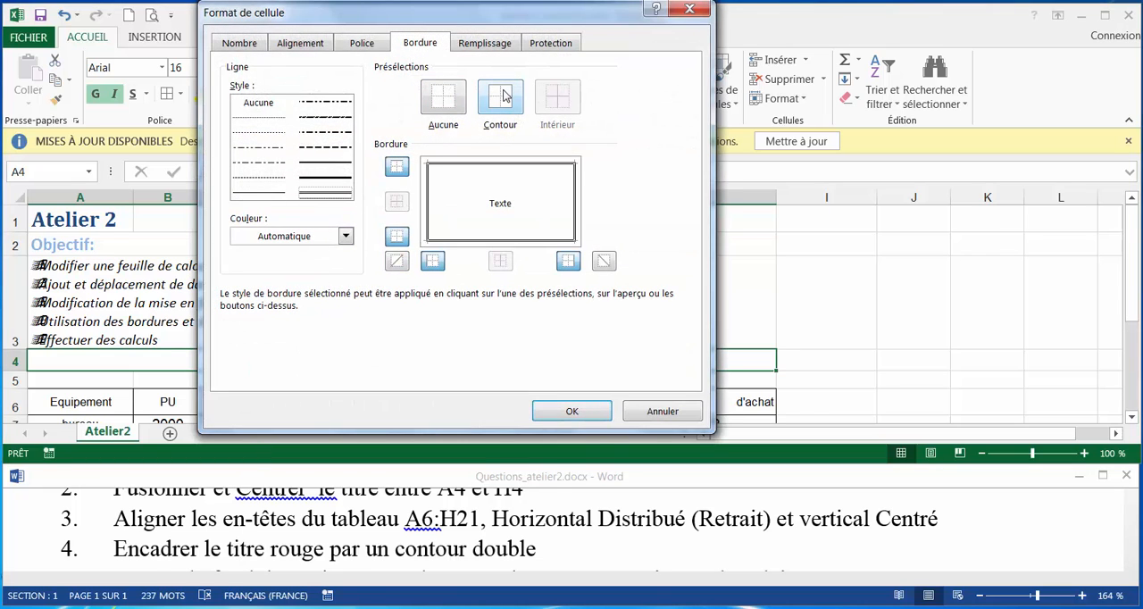
{"action": "left_click", "coordinate": [573, 411]}
Fill the title cell's background with the theme colour Vert d'eau, Accentuation5, plus clair 40 %.
{"action": "left_click", "coordinate": [530, 551]}
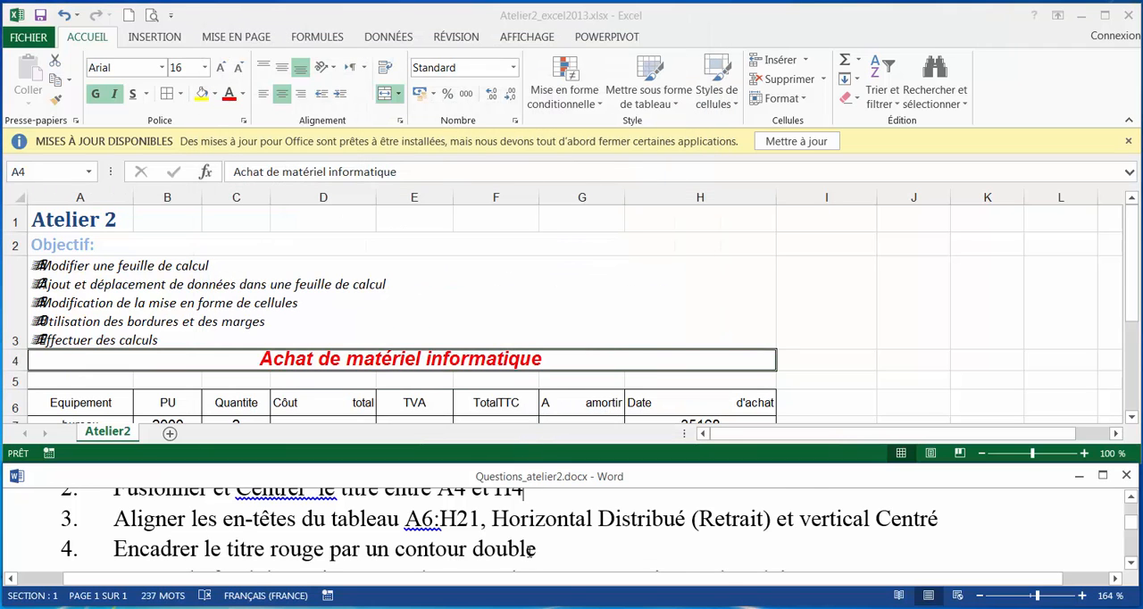
{"action": "scroll", "coordinate": [529, 551], "scroll_direction": "down", "scroll_amount": 2}
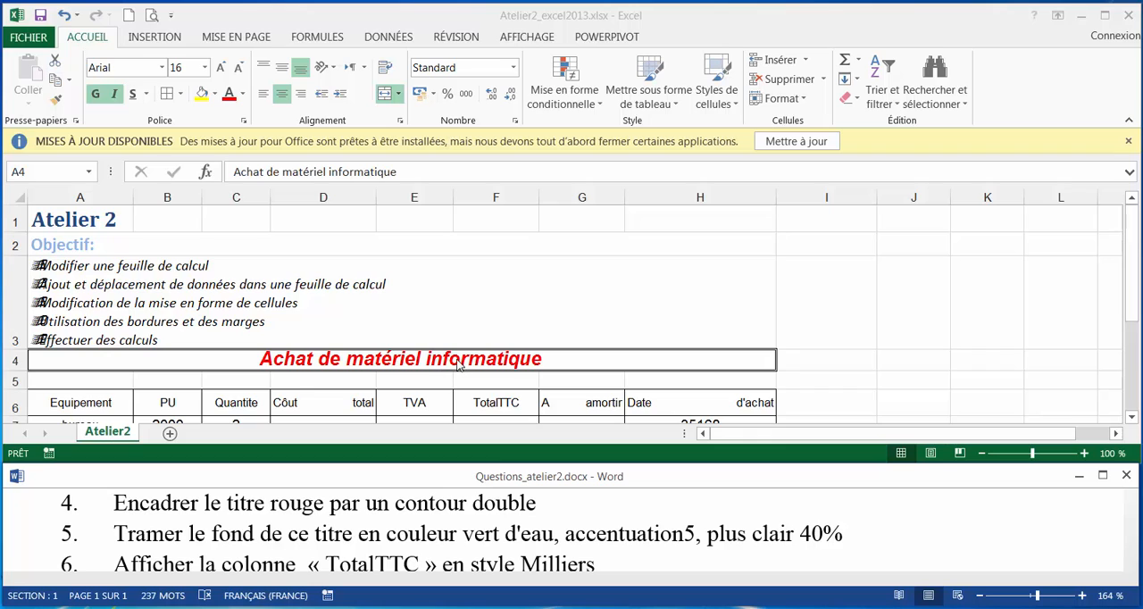
{"action": "left_click", "coordinate": [219, 109]}
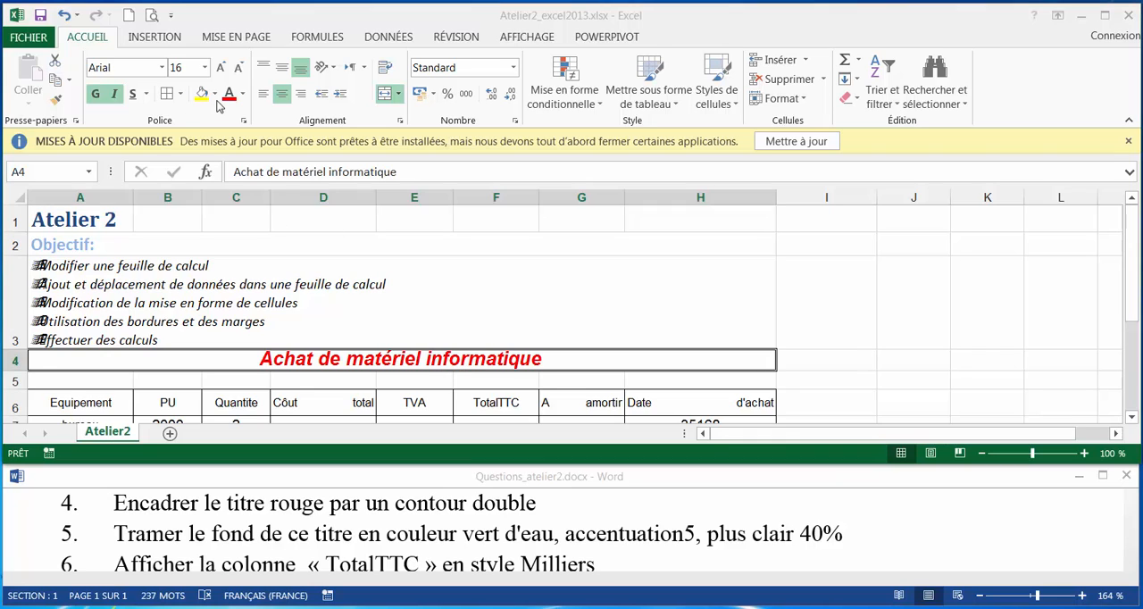
{"action": "left_click", "coordinate": [214, 94]}
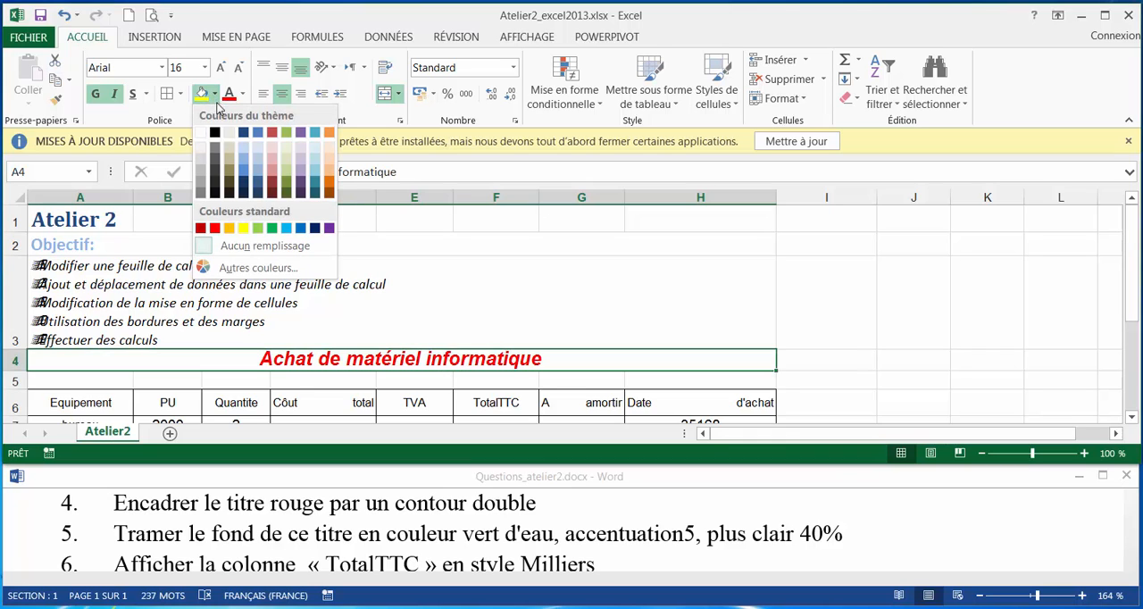
{"action": "left_click", "coordinate": [315, 173]}
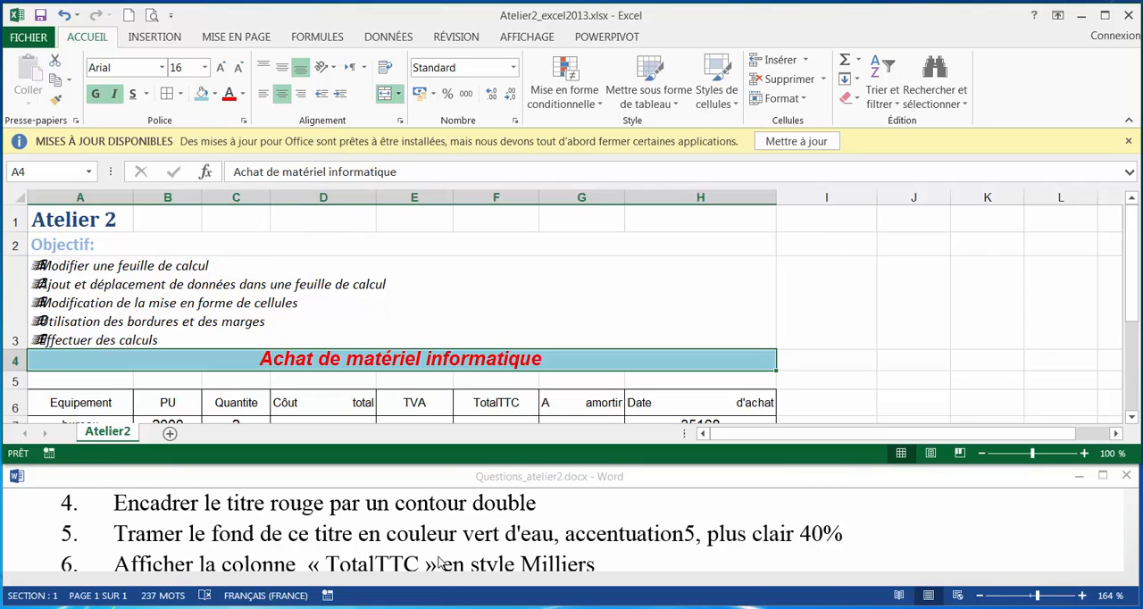
Apply the Milliers cell style to the TotalTTC column, from its header F6 through F21.
{"action": "left_click", "coordinate": [527, 401]}
{"action": "scroll", "coordinate": [525, 402], "scroll_direction": "down", "scroll_amount": 1}
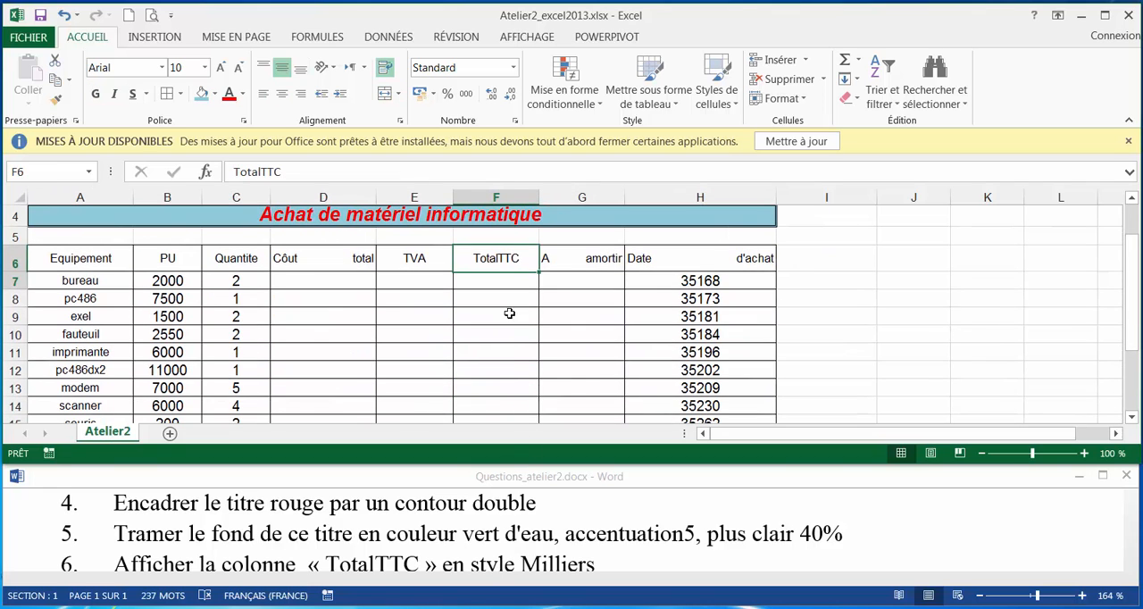
{"action": "left_click_drag", "start_coordinate": [509, 313], "coordinate": [509, 394]}
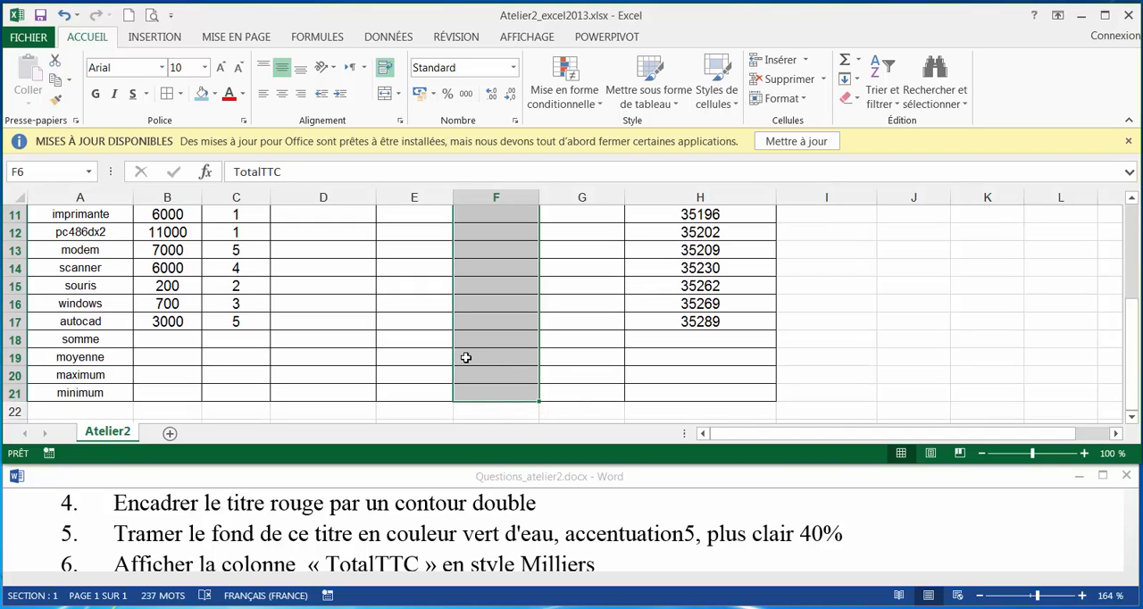
{"action": "scroll", "coordinate": [545, 350], "scroll_direction": "up", "scroll_amount": 3}
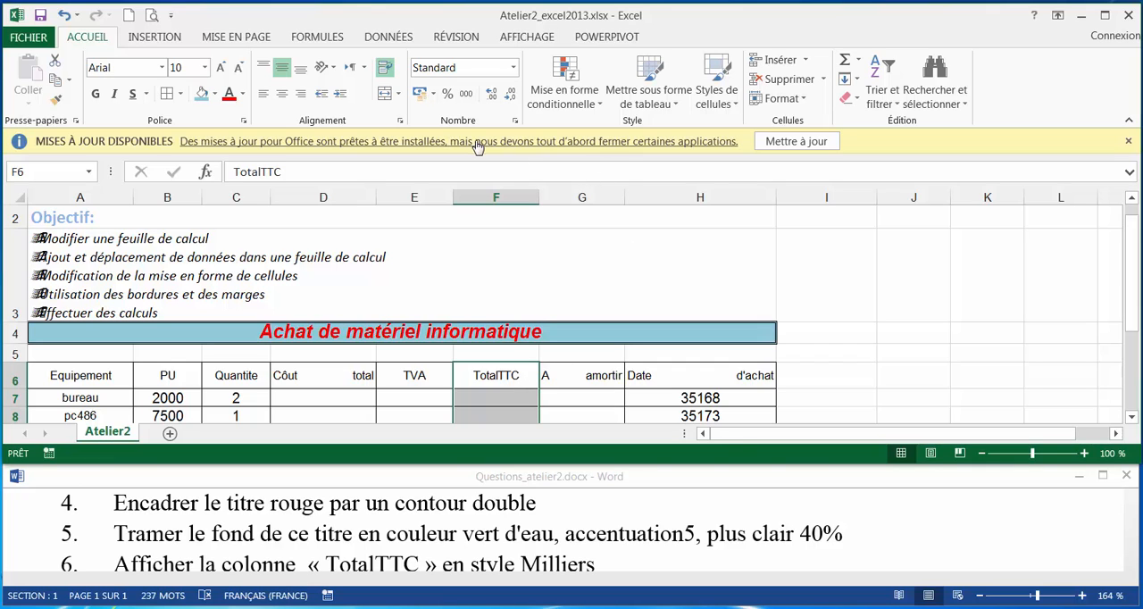
{"action": "left_click", "coordinate": [728, 106]}
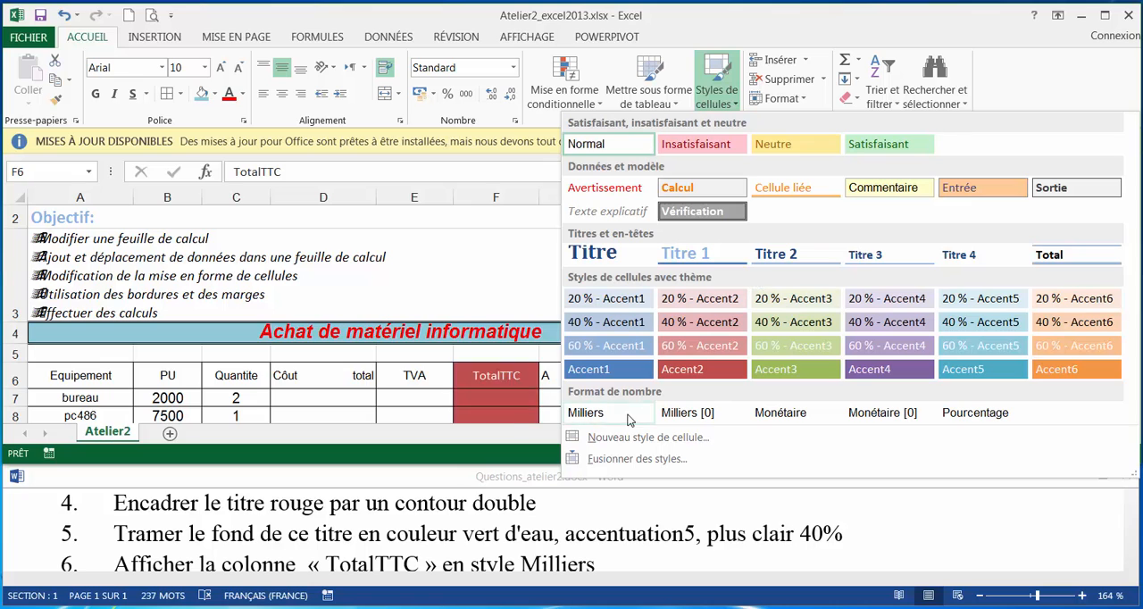
{"action": "left_click", "coordinate": [589, 413]}
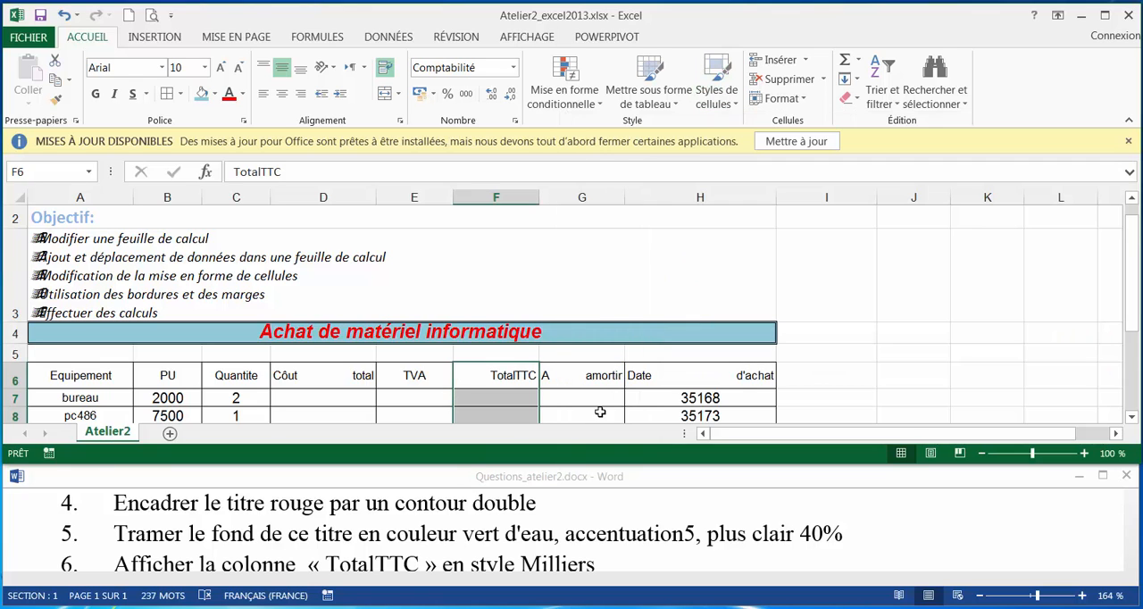
{"action": "scroll", "coordinate": [599, 411], "scroll_direction": "down", "scroll_amount": 3}
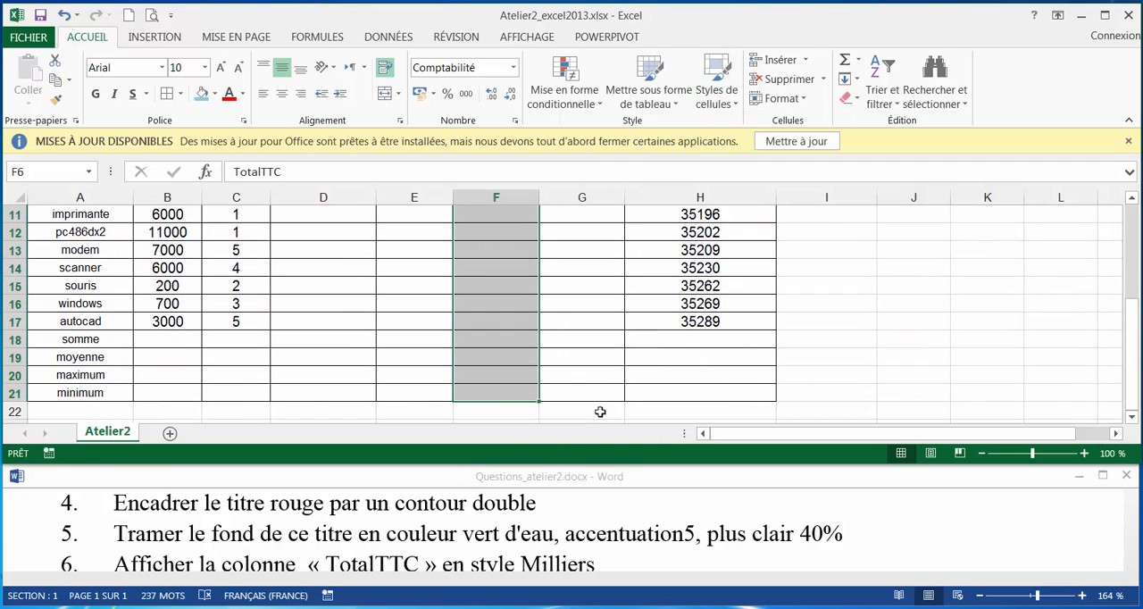
Format the purchase dates in H7:H17 with the Date category, type *14/03/2012, to show day, month and four-digit year.
{"action": "left_click", "coordinate": [489, 557]}
{"action": "scroll", "coordinate": [488, 553], "scroll_direction": "down", "scroll_amount": 1}
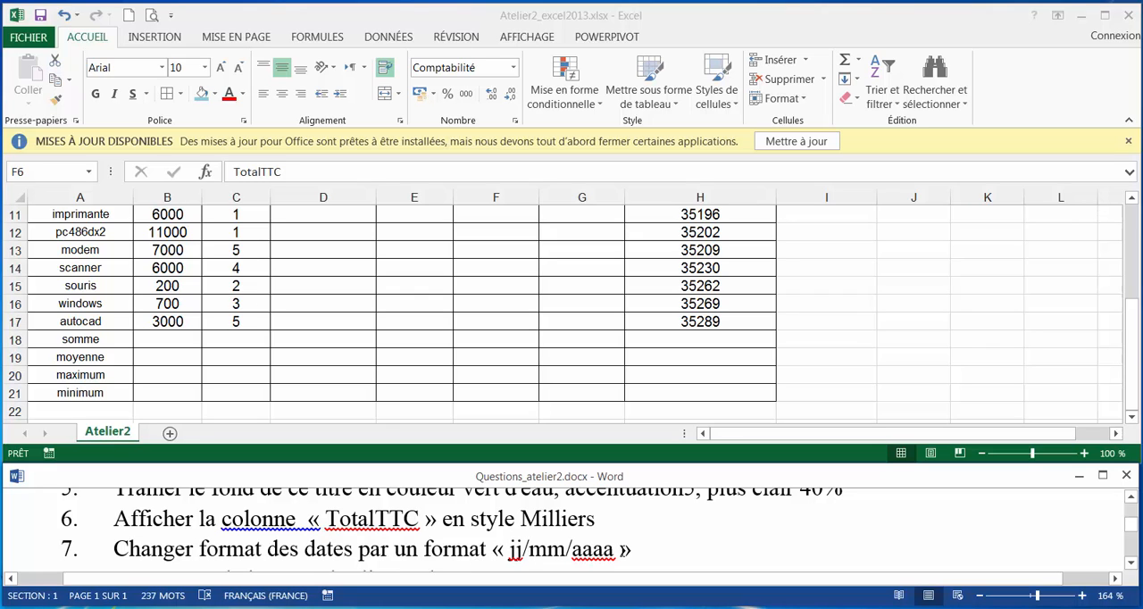
{"action": "scroll", "coordinate": [561, 545], "scroll_direction": "up", "scroll_amount": 1}
{"action": "left_click", "coordinate": [699, 314]}
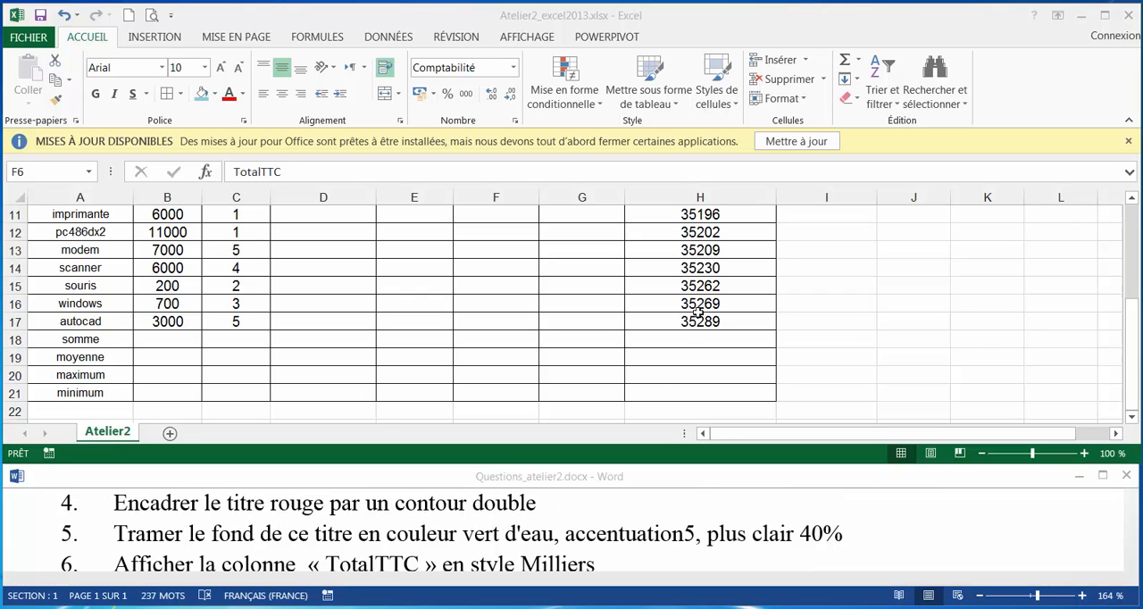
{"action": "scroll", "coordinate": [700, 314], "scroll_direction": "up", "scroll_amount": 1}
{"action": "scroll", "coordinate": [700, 315], "scroll_direction": "up", "scroll_amount": 3}
{"action": "scroll", "coordinate": [719, 286], "scroll_direction": "down", "scroll_amount": 2}
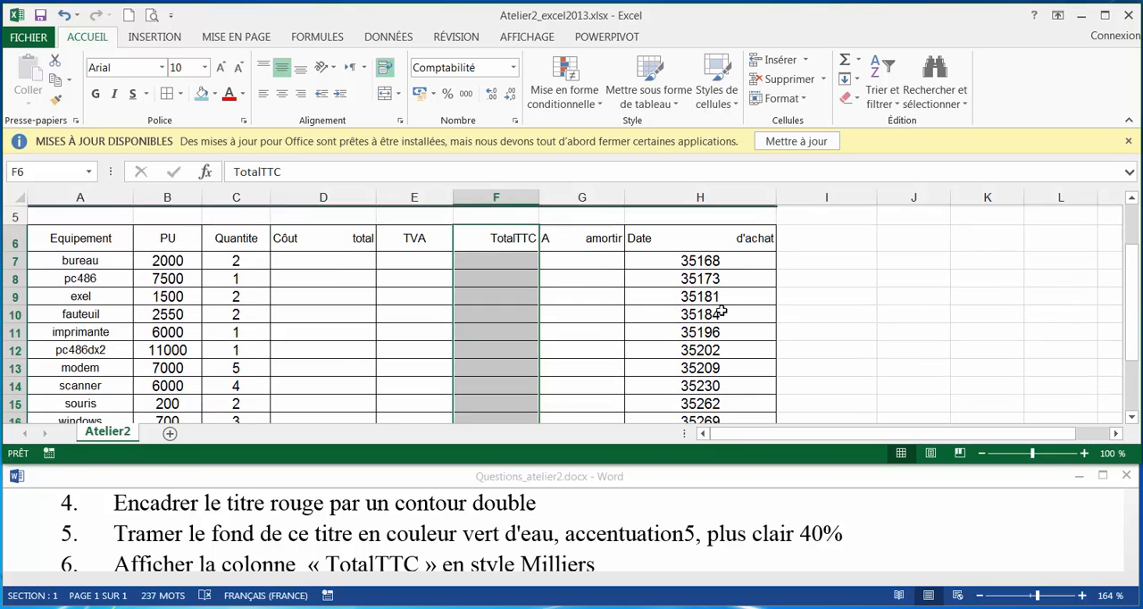
{"action": "left_click_drag", "start_coordinate": [724, 264], "coordinate": [719, 377]}
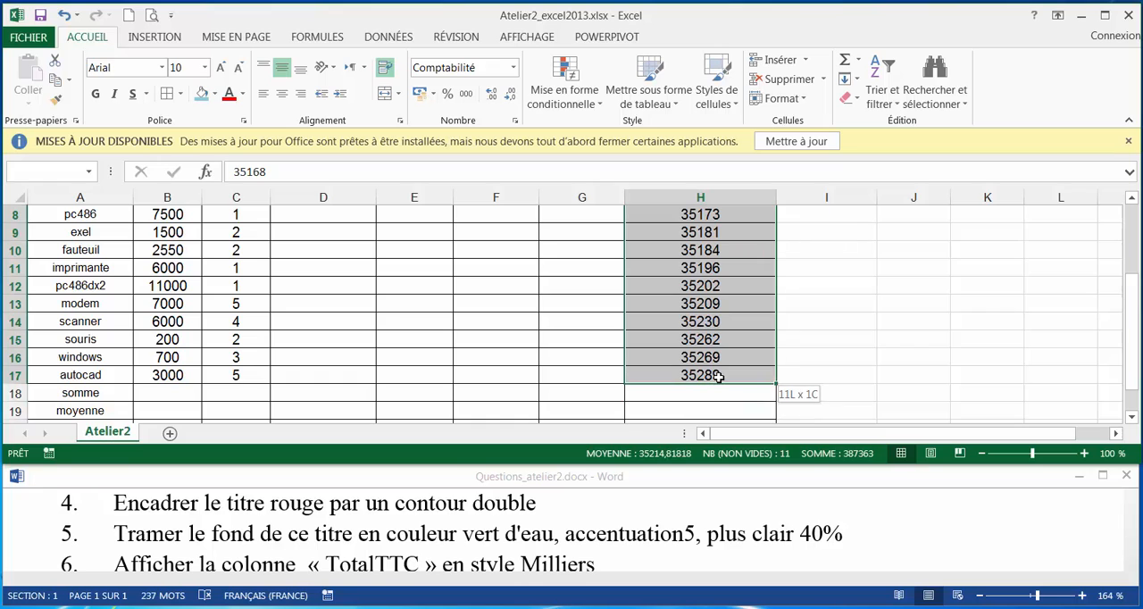
{"action": "left_click", "coordinate": [803, 99]}
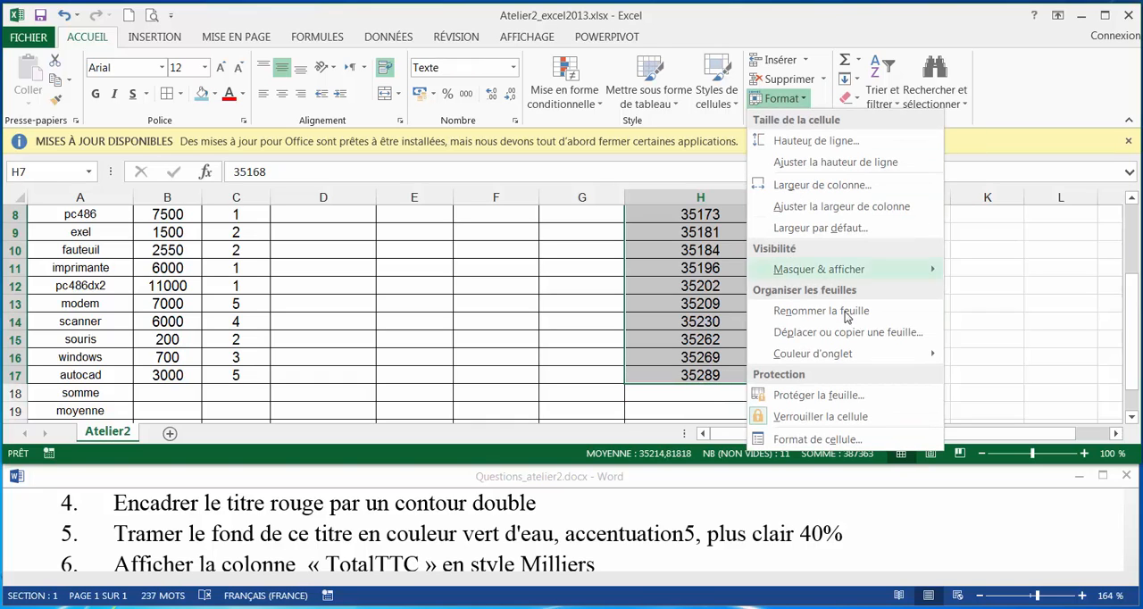
{"action": "left_click", "coordinate": [822, 438]}
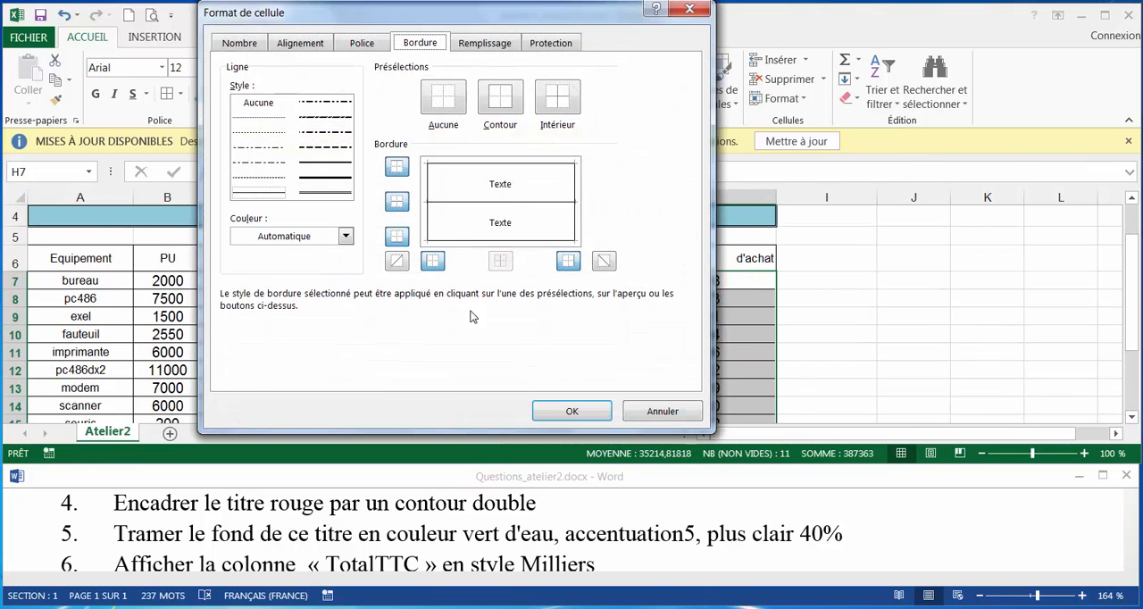
{"action": "left_click", "coordinate": [239, 44]}
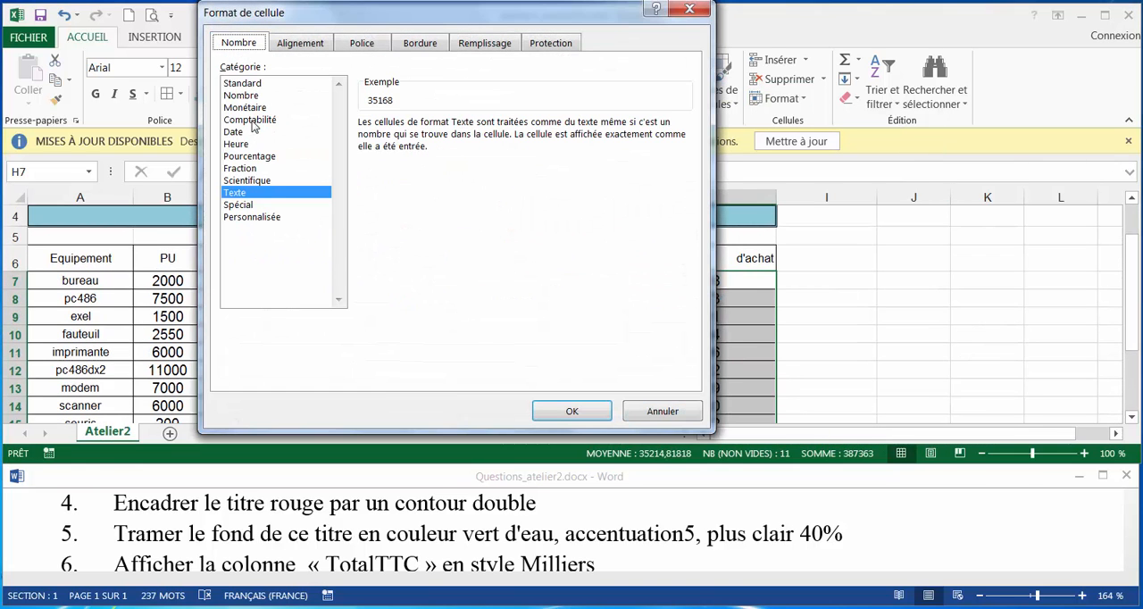
{"action": "left_click", "coordinate": [251, 132]}
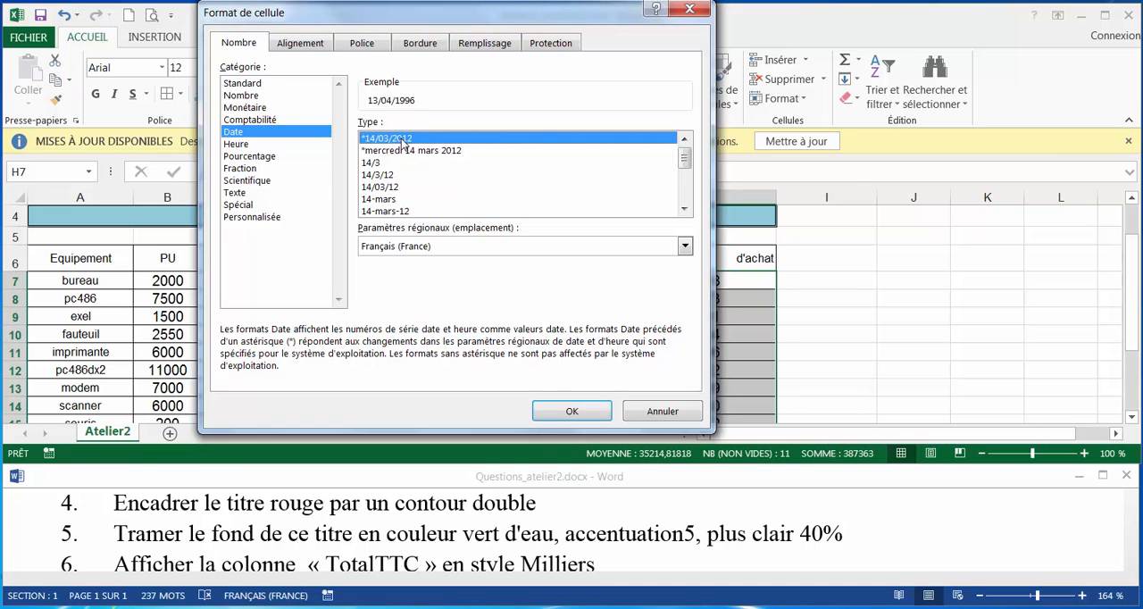
{"action": "left_click", "coordinate": [561, 409]}
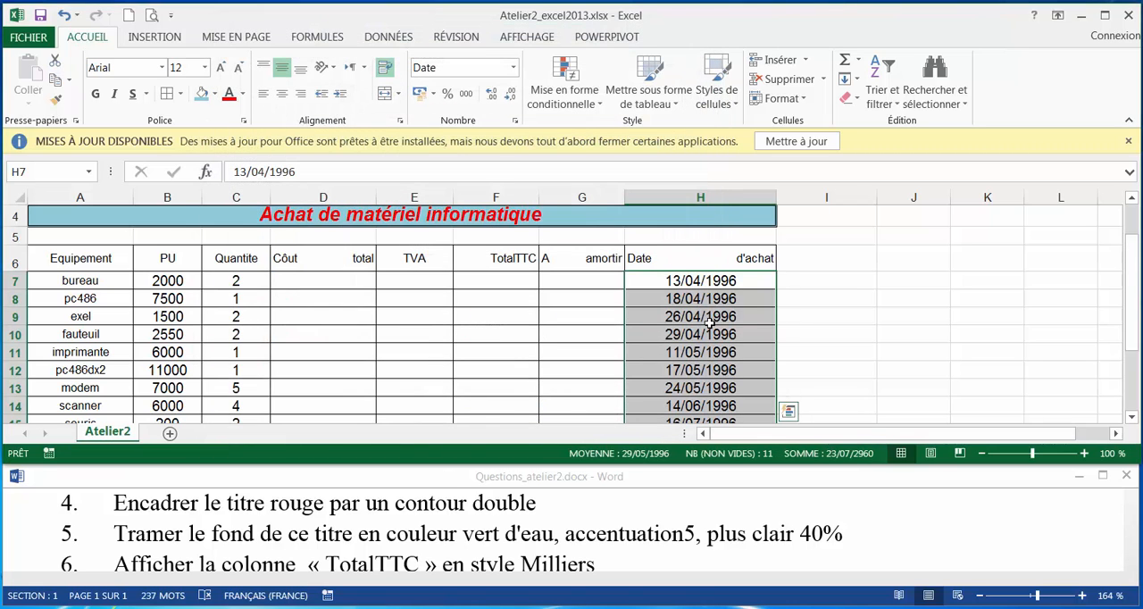
Set the height of rows 6 to 21 to 20.
{"action": "left_click", "coordinate": [601, 545]}
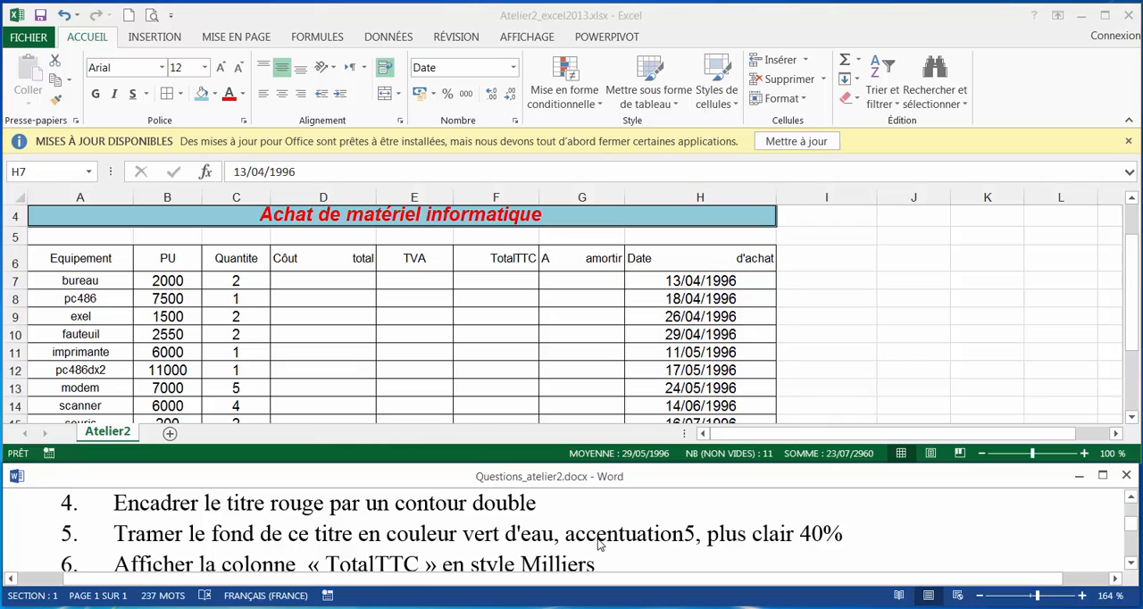
{"action": "scroll", "coordinate": [599, 545], "scroll_direction": "down", "scroll_amount": 1}
{"action": "scroll", "coordinate": [599, 542], "scroll_direction": "down", "scroll_amount": 1}
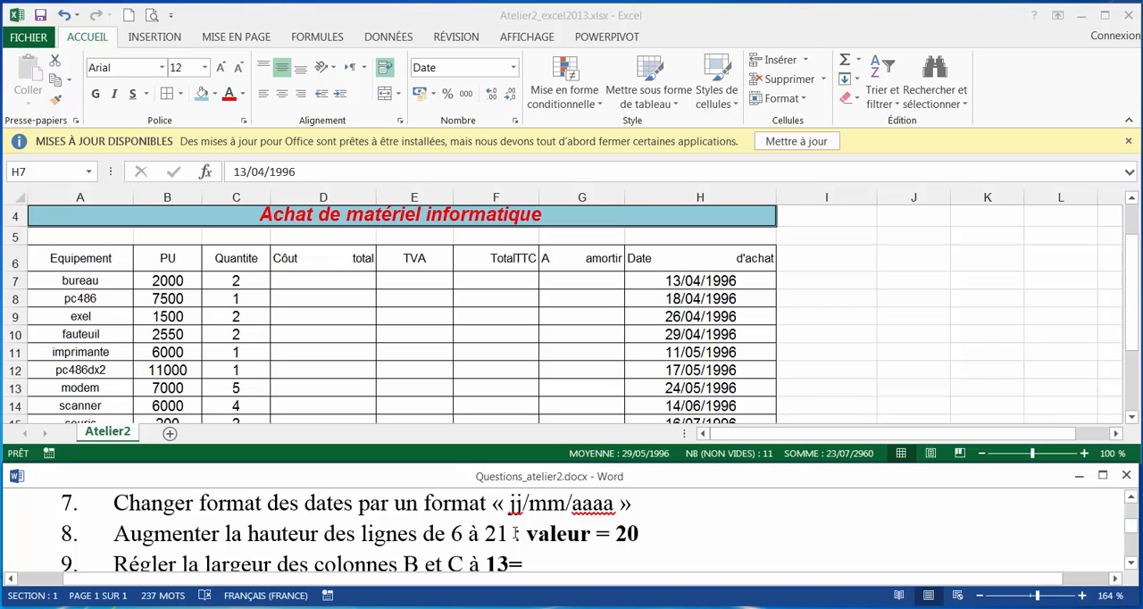
{"action": "left_click", "coordinate": [10, 265]}
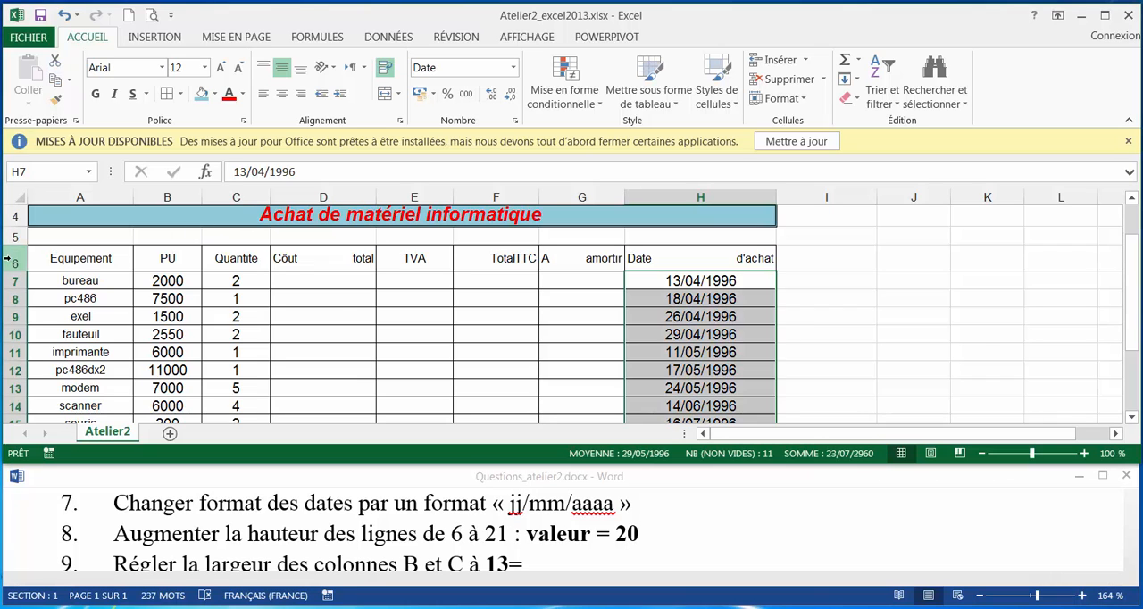
{"action": "left_click_drag", "start_coordinate": [11, 265], "coordinate": [15, 356]}
{"action": "right_click", "coordinate": [15, 356]}
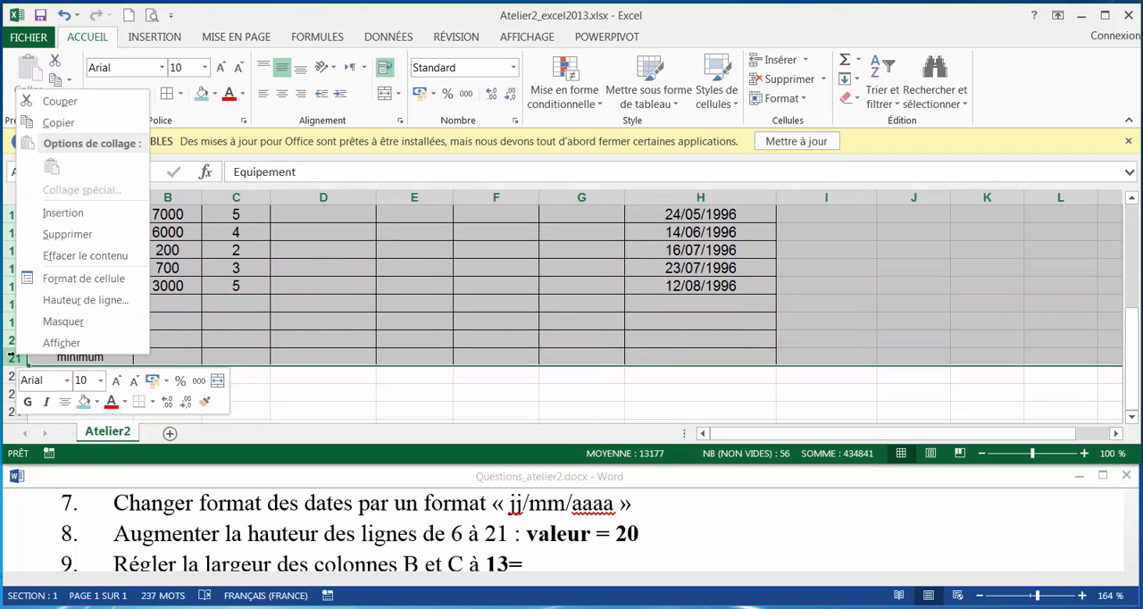
{"action": "left_click", "coordinate": [87, 301]}
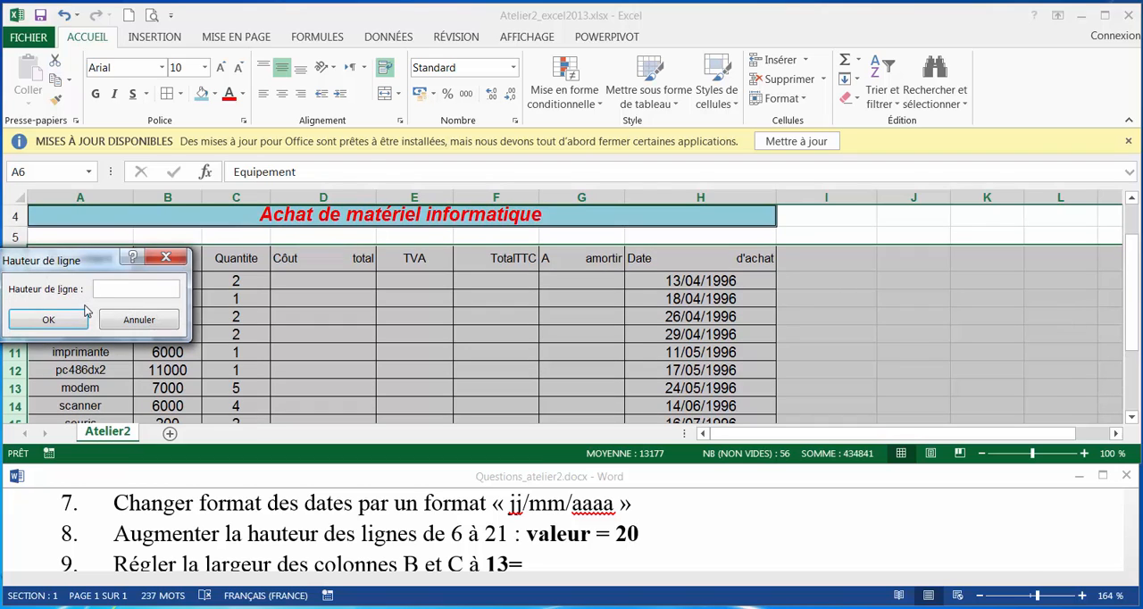
{"action": "left_click", "coordinate": [85, 312]}
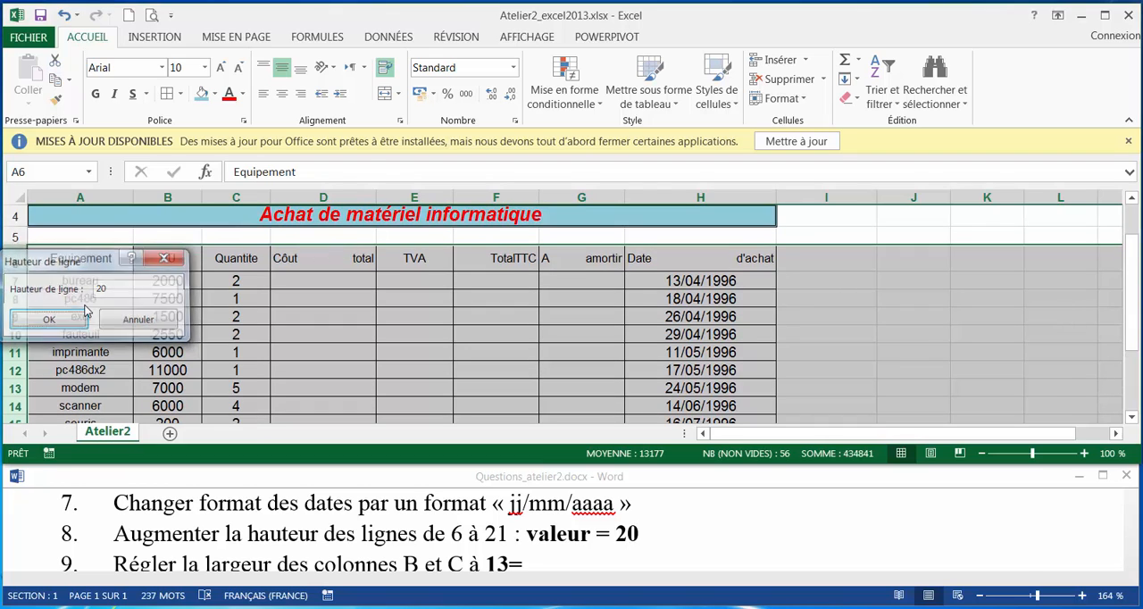
Set the width of columns B and C to 13.
{"action": "left_click", "coordinate": [472, 565]}
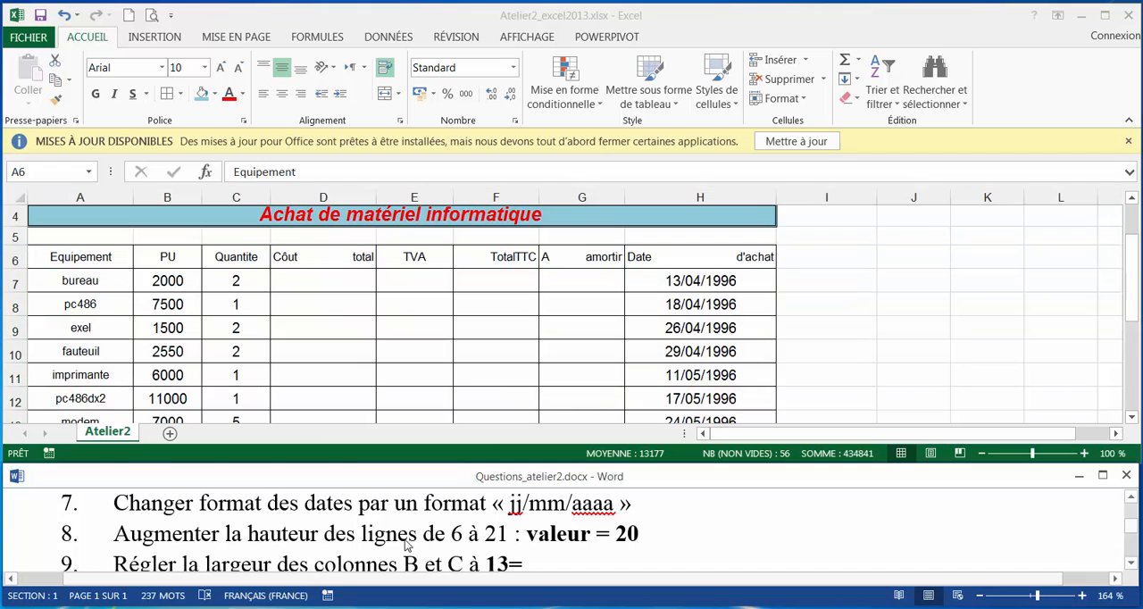
{"action": "scroll", "coordinate": [407, 546], "scroll_direction": "down", "scroll_amount": 1}
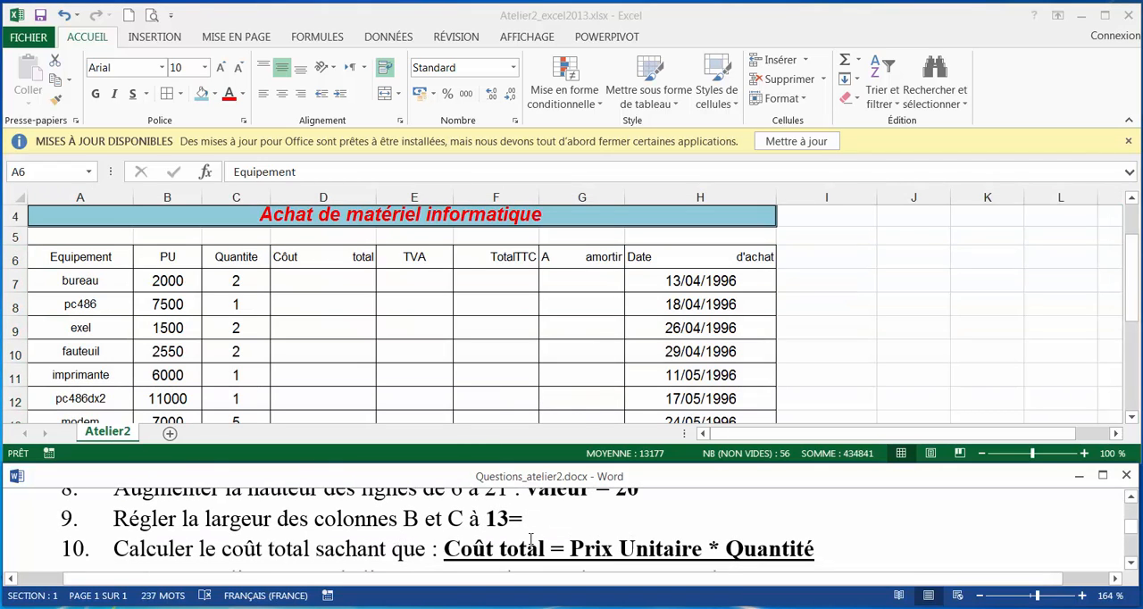
{"action": "left_click", "coordinate": [166, 196]}
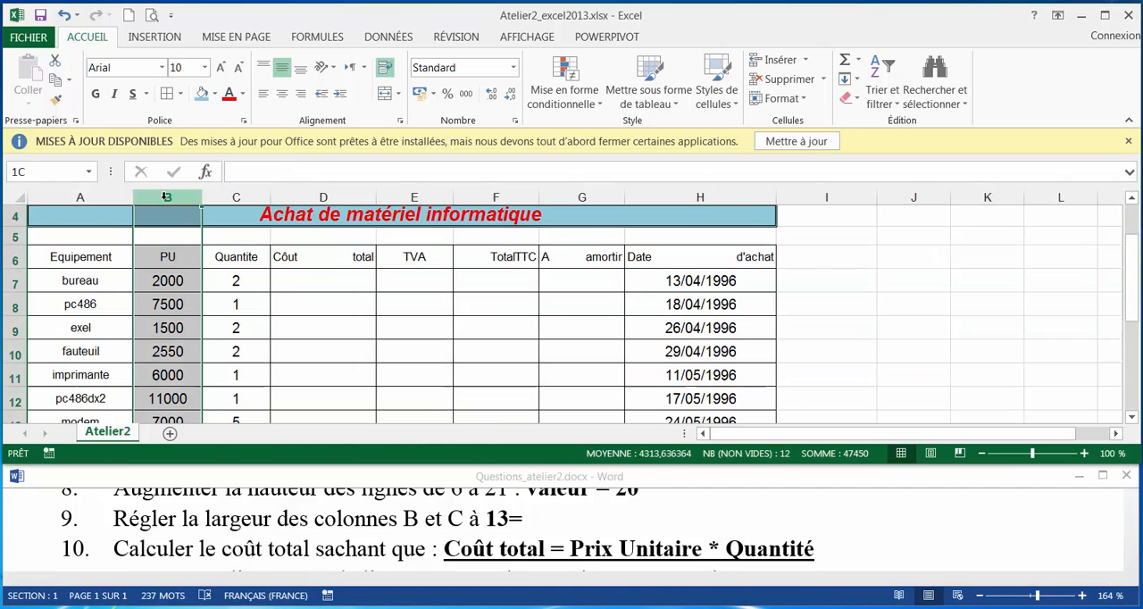
{"action": "left_click", "coordinate": [215, 197], "text": "ctrl"}
{"action": "right_click", "coordinate": [196, 197]}
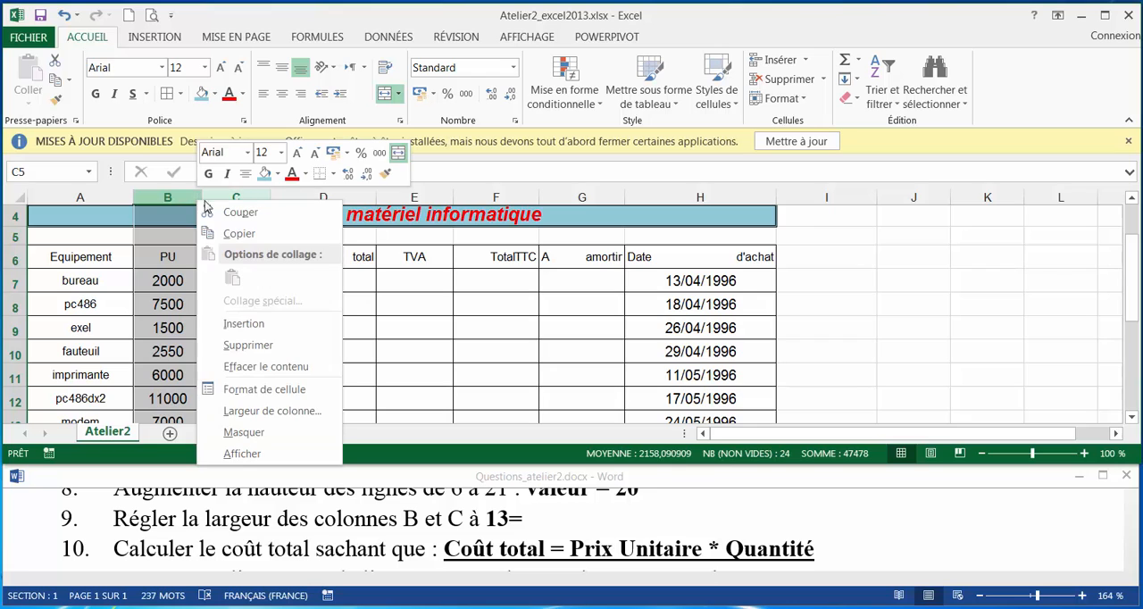
{"action": "left_click", "coordinate": [272, 410]}
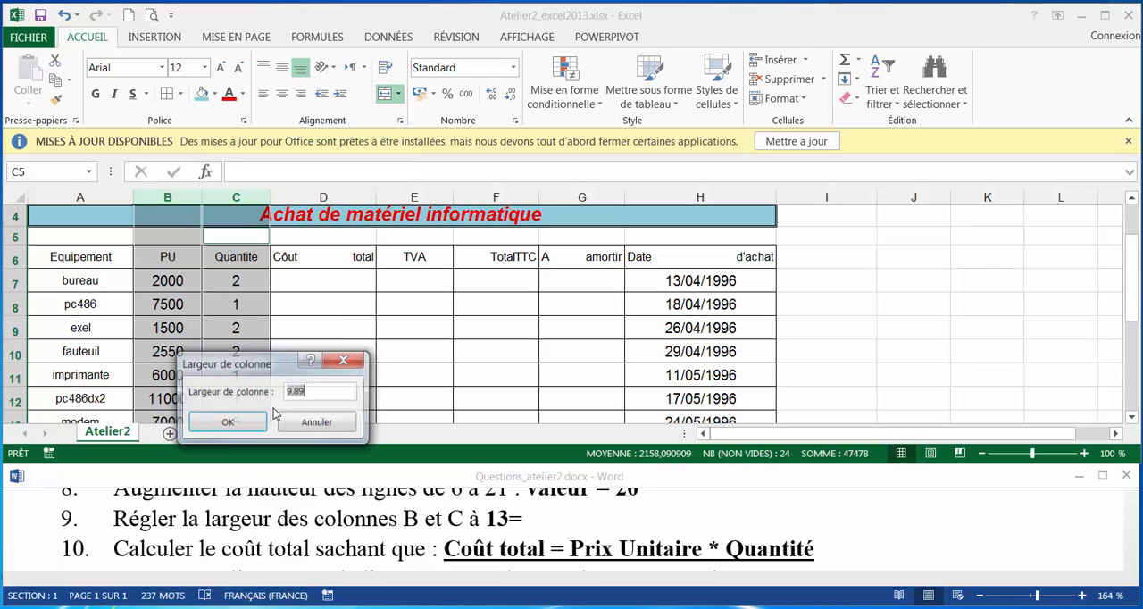
{"action": "type", "text": "13"}
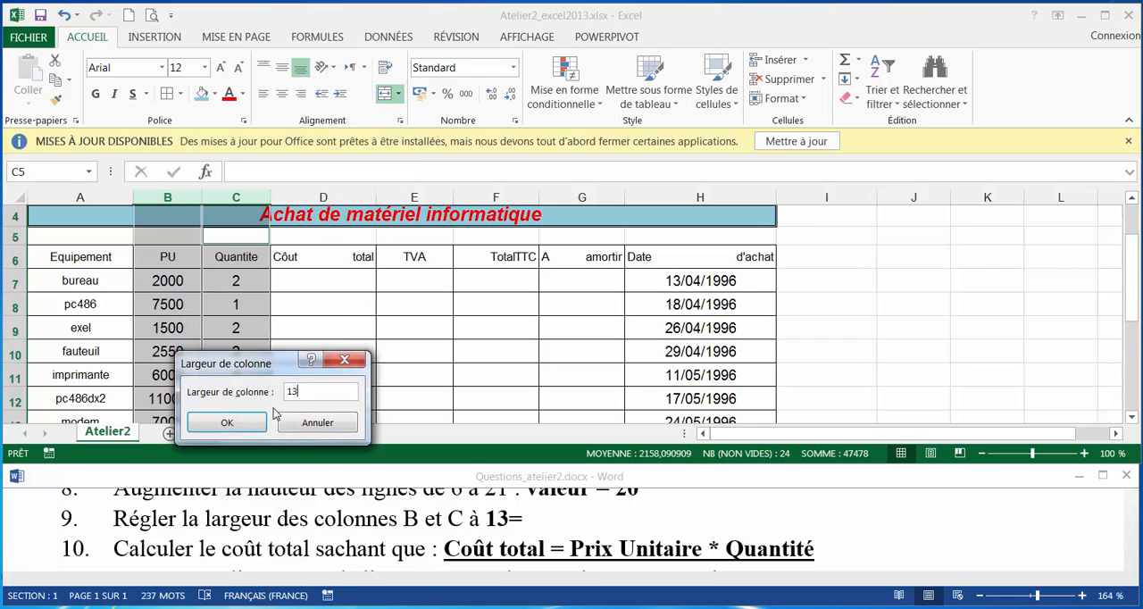
{"action": "key", "text": "Return"}
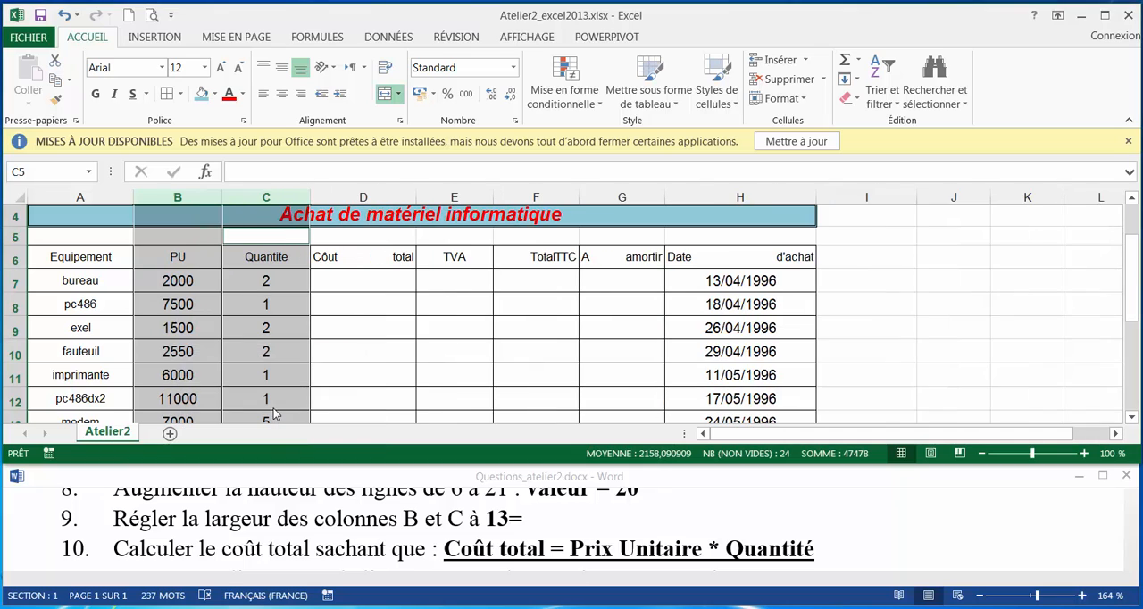
Calculate the total cost in D7 with =B7*C7 and fill the formula down to D17.
{"action": "left_click", "coordinate": [304, 533]}
{"action": "scroll", "coordinate": [268, 533], "scroll_direction": "down", "scroll_amount": 1}
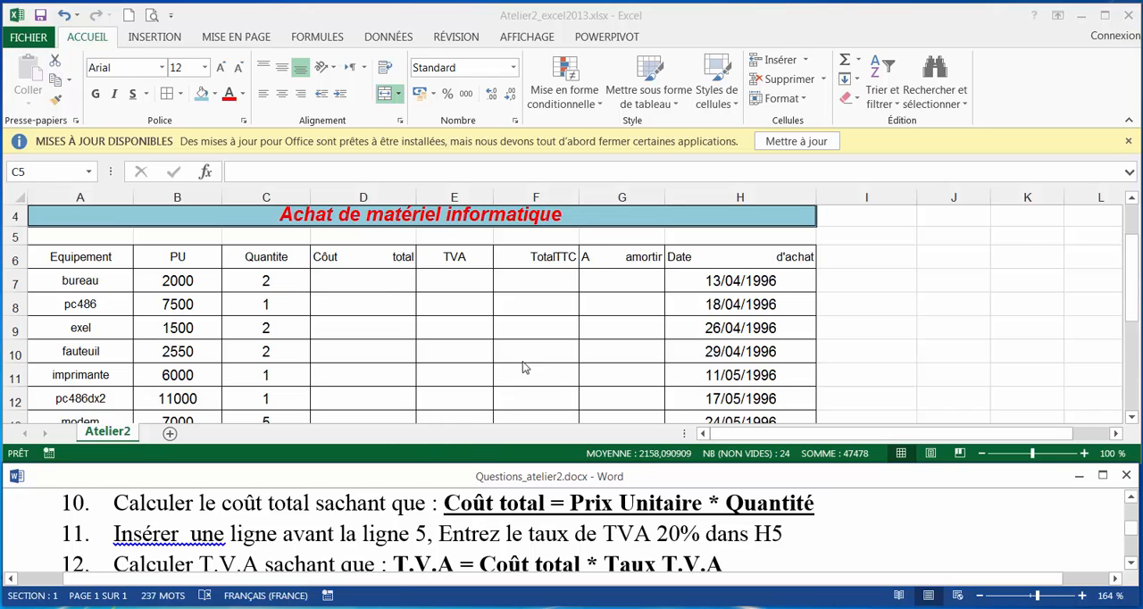
{"action": "left_click", "coordinate": [377, 280]}
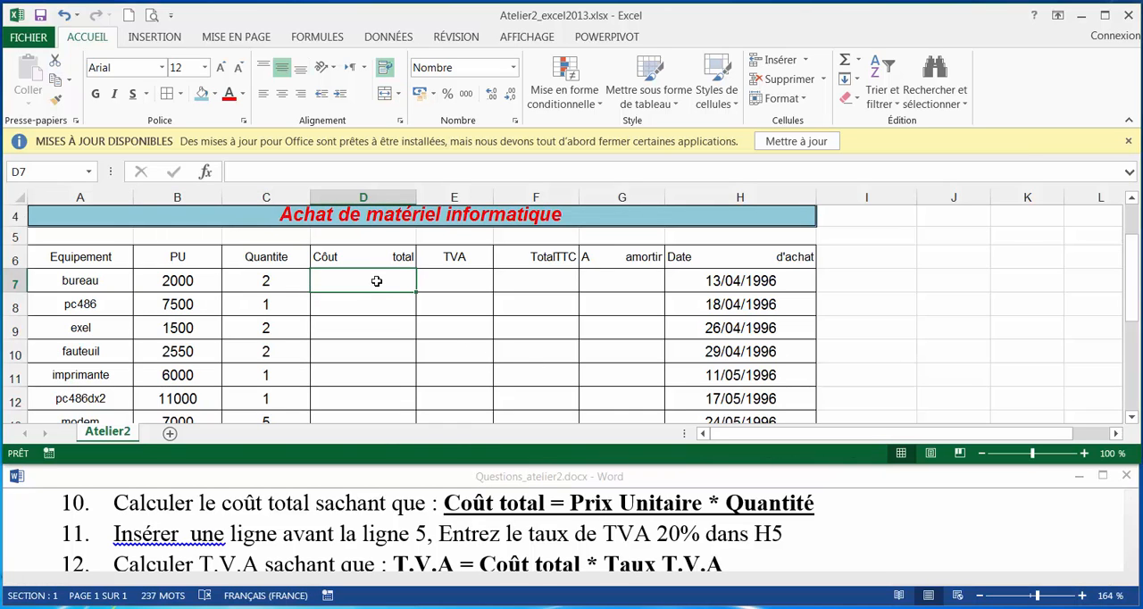
{"action": "type", "text": "="}
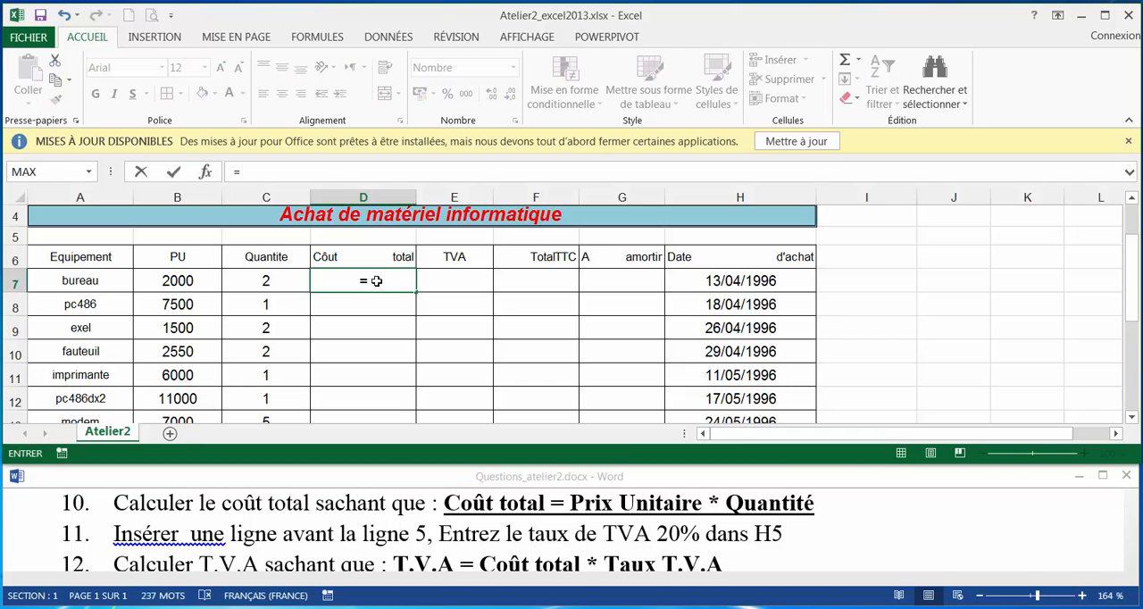
{"action": "left_click", "coordinate": [203, 287]}
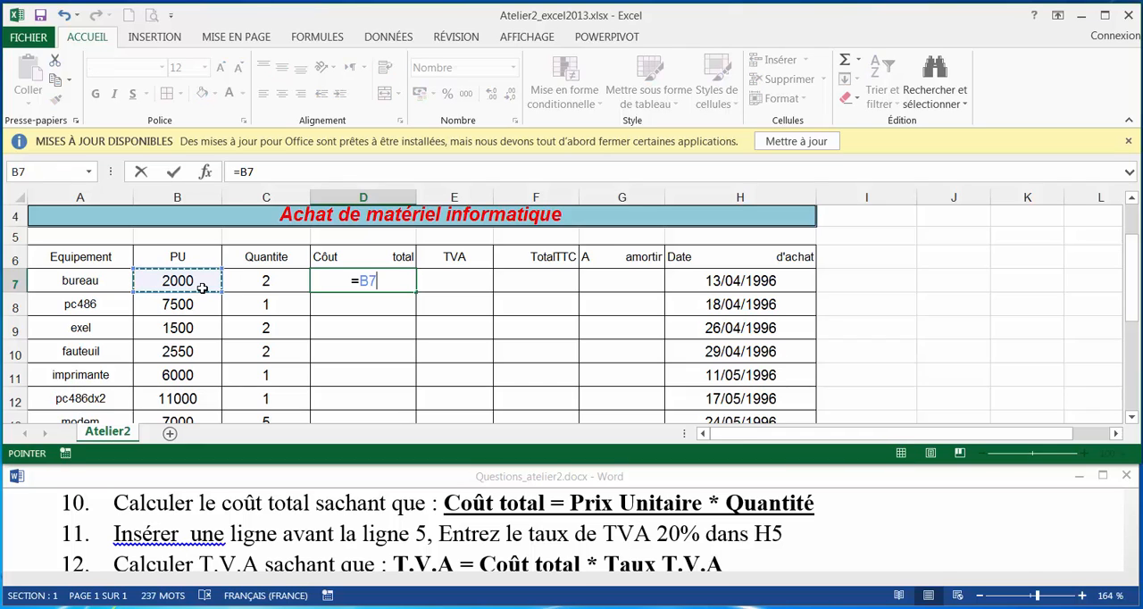
{"action": "type", "text": "*"}
{"action": "left_click", "coordinate": [271, 283]}
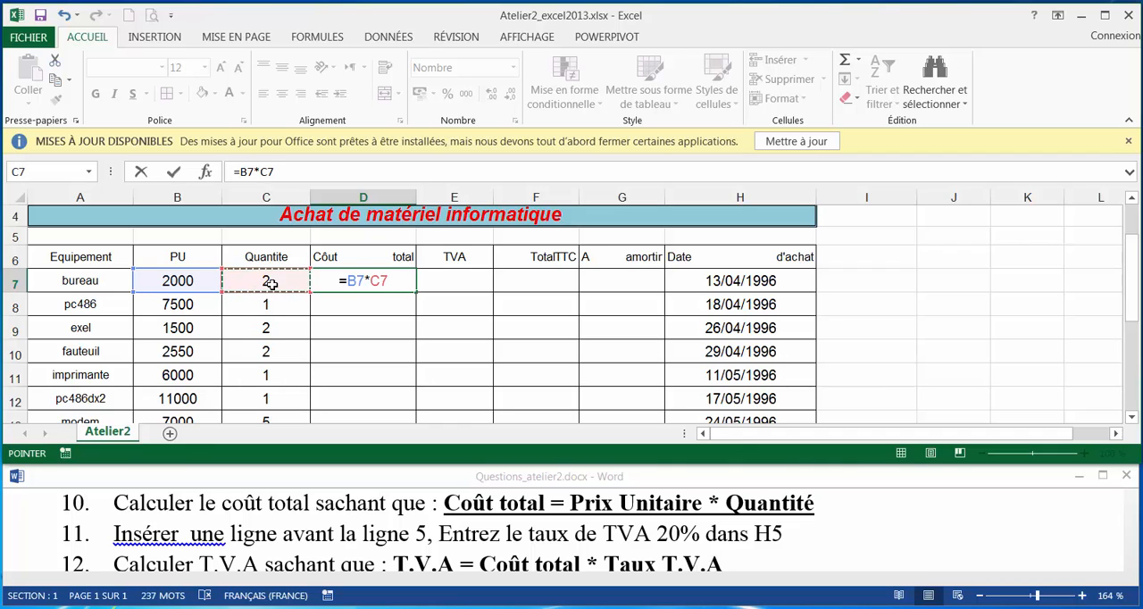
{"action": "key", "text": "Return"}
{"action": "left_click", "coordinate": [394, 272]}
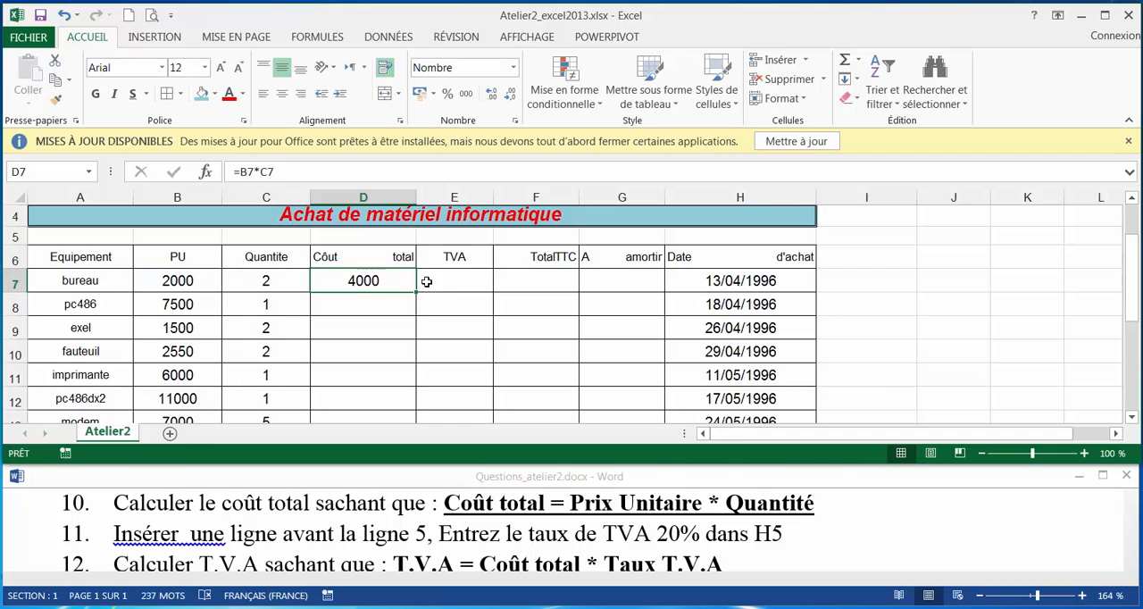
{"action": "left_click_drag", "start_coordinate": [415, 293], "coordinate": [382, 317]}
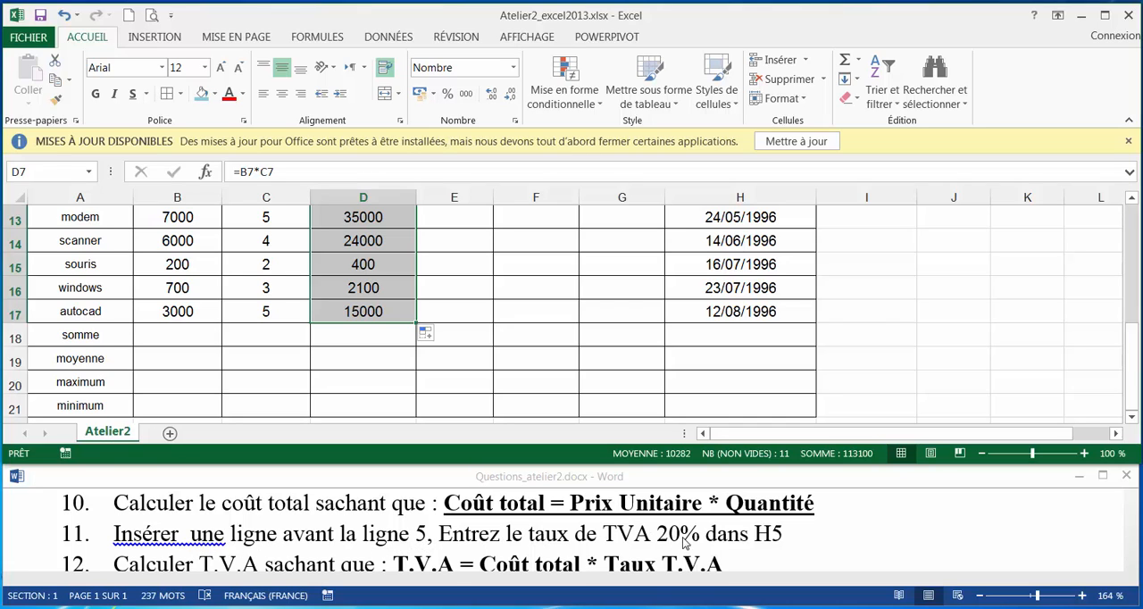
Insert a new row above row 5, directly below the Achat de matériel informatique title.
{"action": "left_click", "coordinate": [472, 369]}
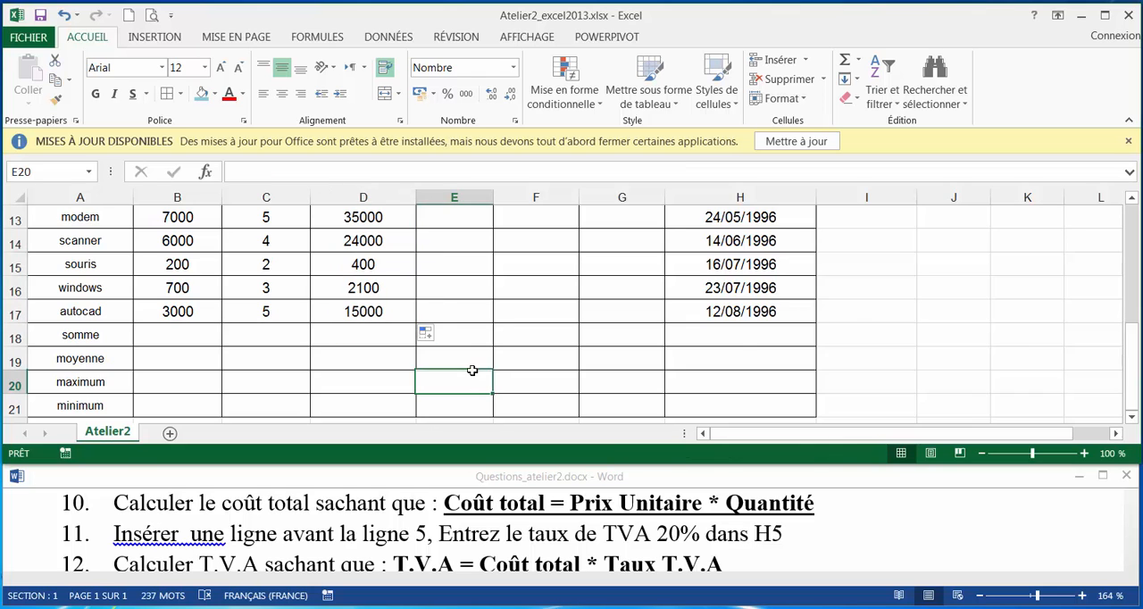
{"action": "scroll", "coordinate": [471, 369], "scroll_direction": "up", "scroll_amount": 4}
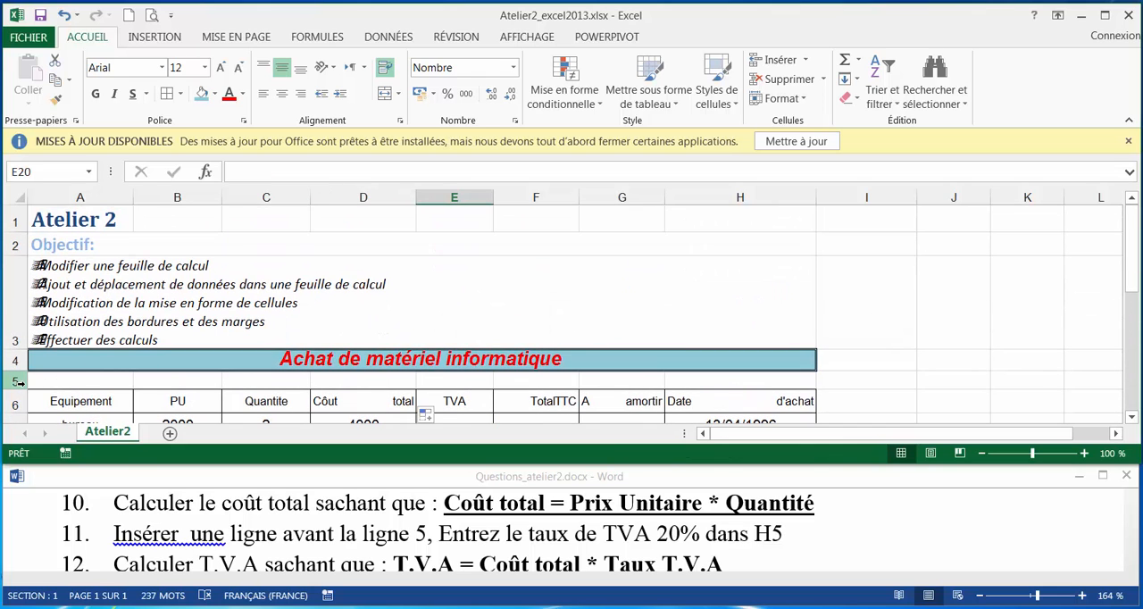
{"action": "left_click", "coordinate": [17, 381]}
{"action": "right_click", "coordinate": [17, 381]}
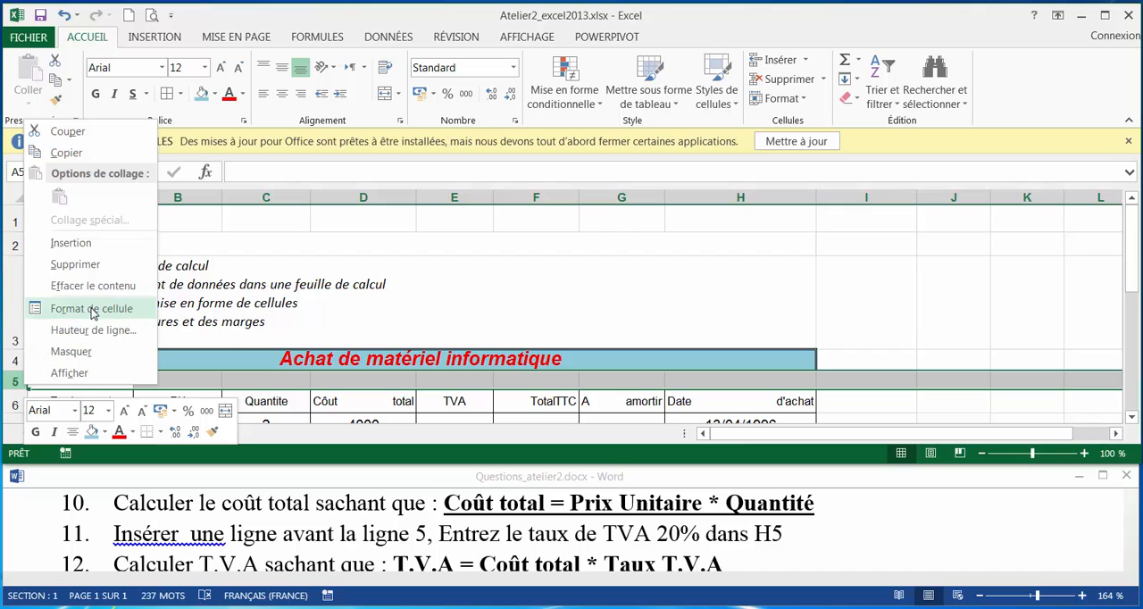
{"action": "left_click", "coordinate": [71, 243]}
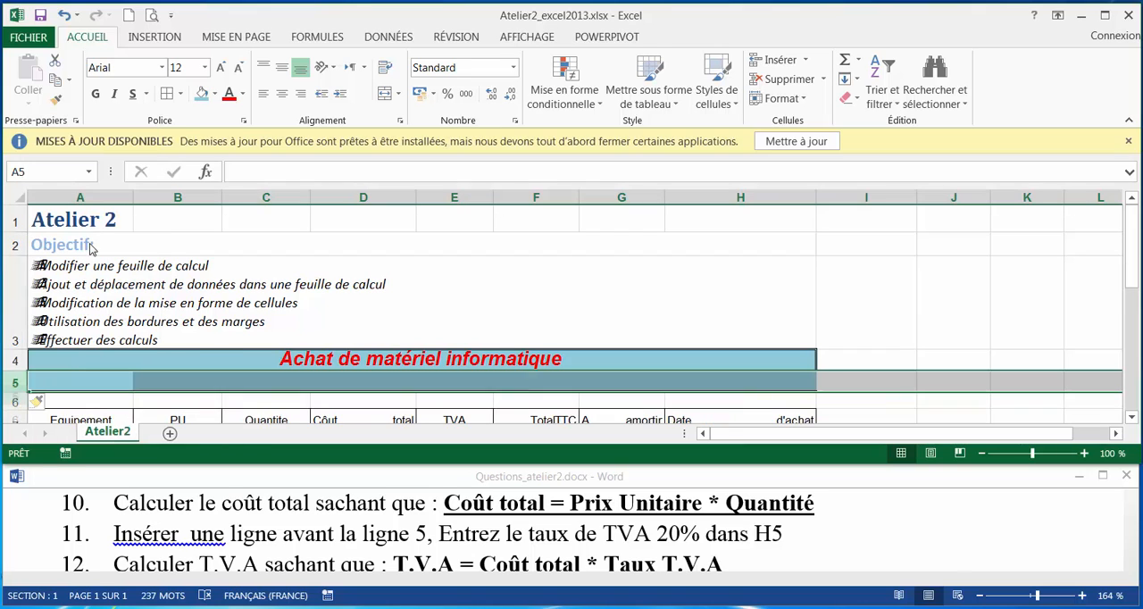
Enter the TVA rate 20% in cell H5.
{"action": "left_click", "coordinate": [722, 383]}
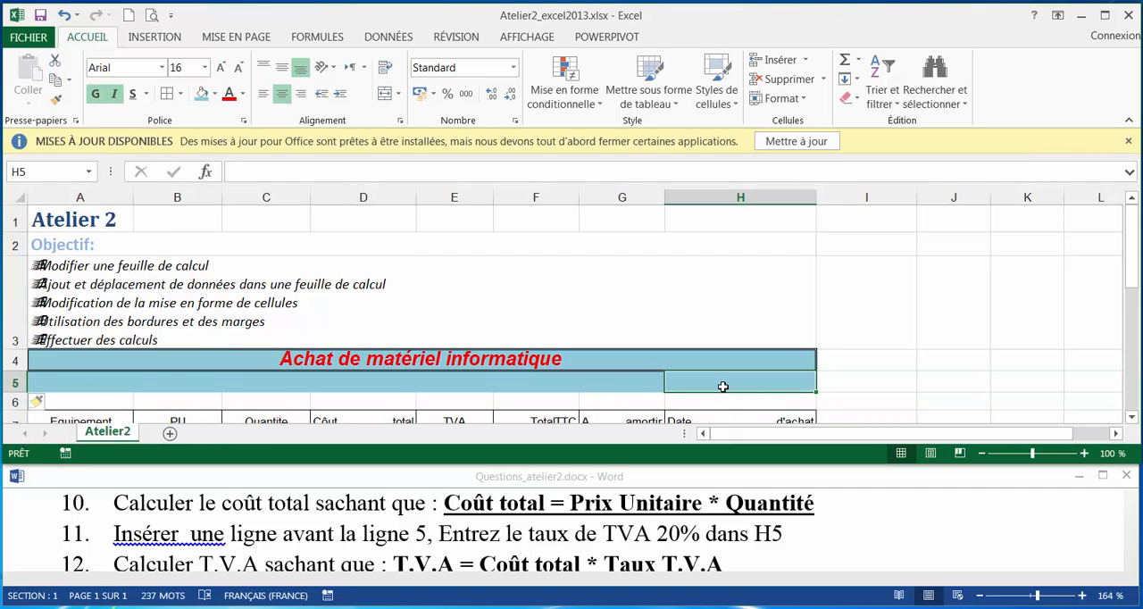
{"action": "type", "text": "20"}
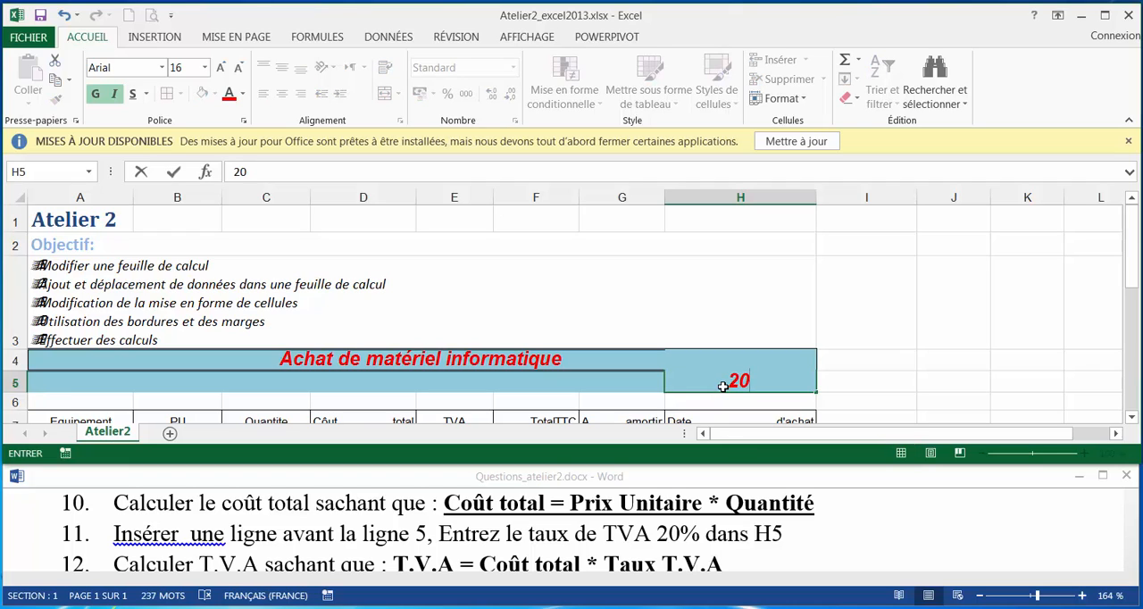
{"action": "type", "text": "%"}
{"action": "key", "text": "Return"}
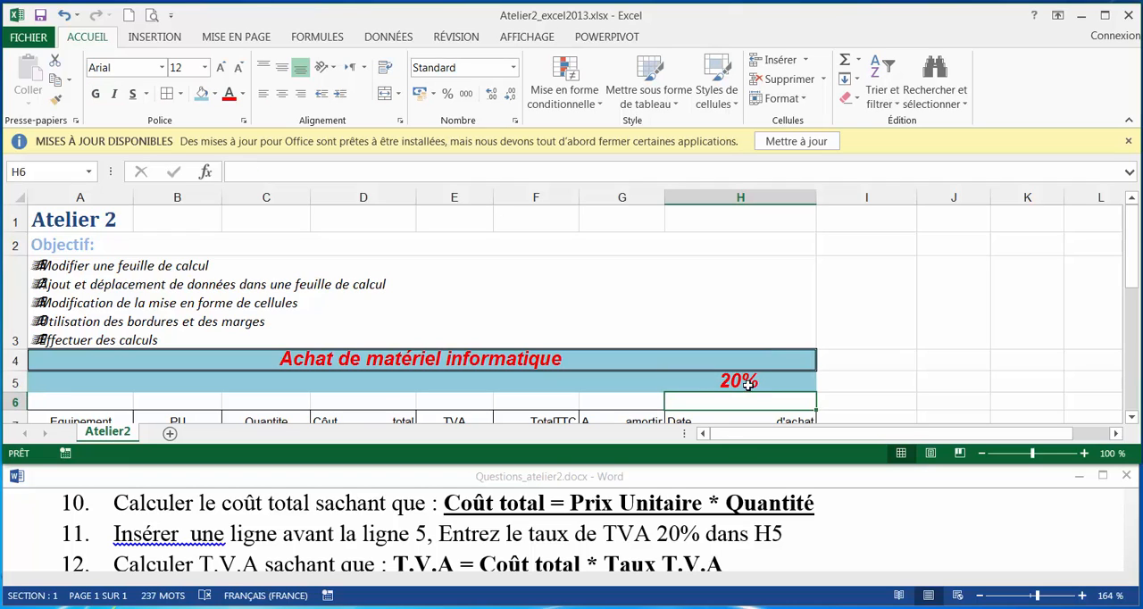
Check exercise 12 in the Questions_atelier2 Word document and calculate the TVA in E8 of the Excel sheet with =D8*H5.
{"action": "left_click", "coordinate": [622, 603]}
{"action": "scroll", "coordinate": [344, 536], "scroll_direction": "down", "scroll_amount": 1}
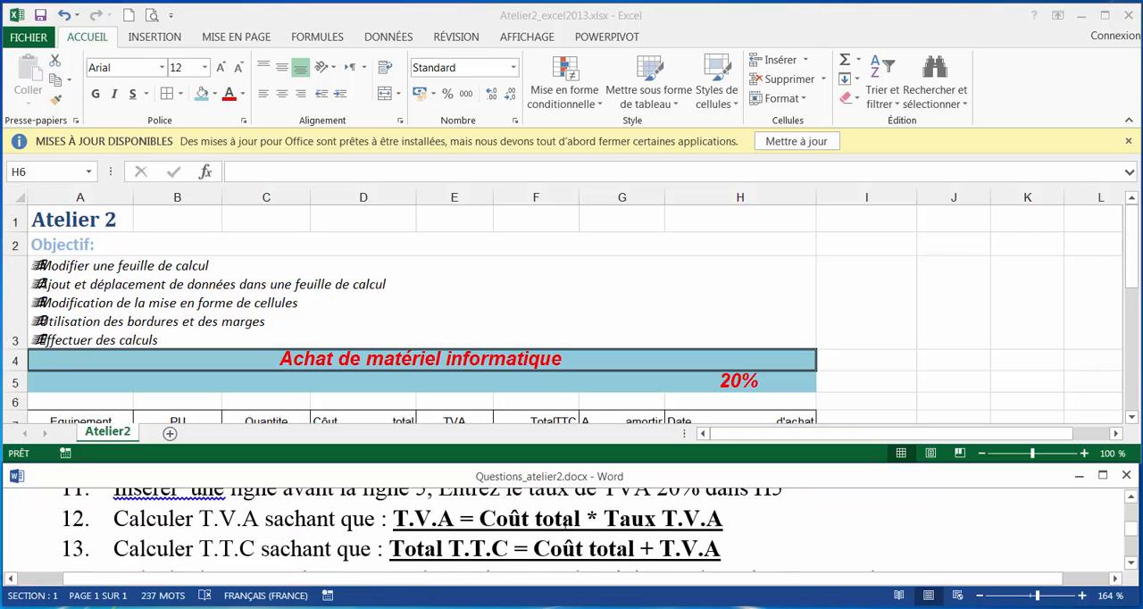
{"action": "key", "text": "alt+Tab"}
{"action": "scroll", "coordinate": [536, 387], "scroll_direction": "down", "scroll_amount": 1}
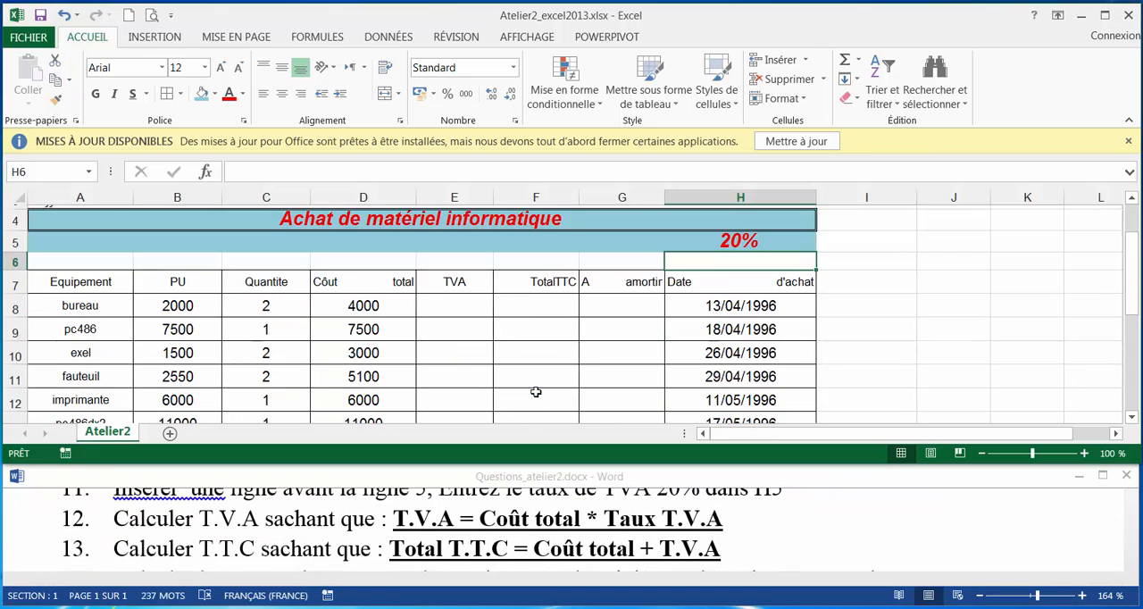
{"action": "left_click", "coordinate": [476, 308]}
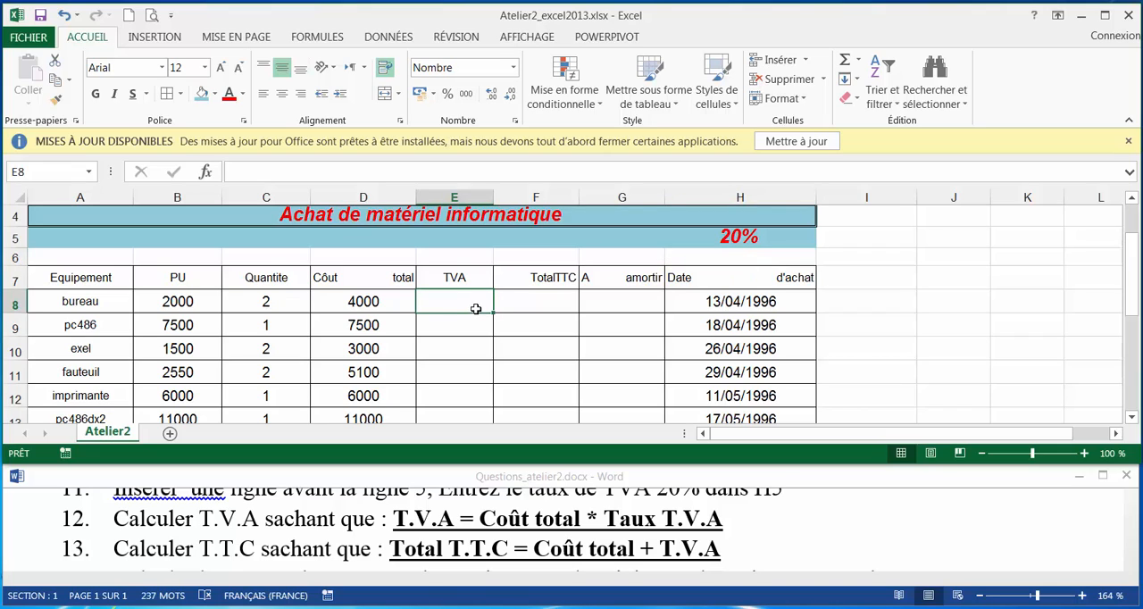
{"action": "type", "text": "="}
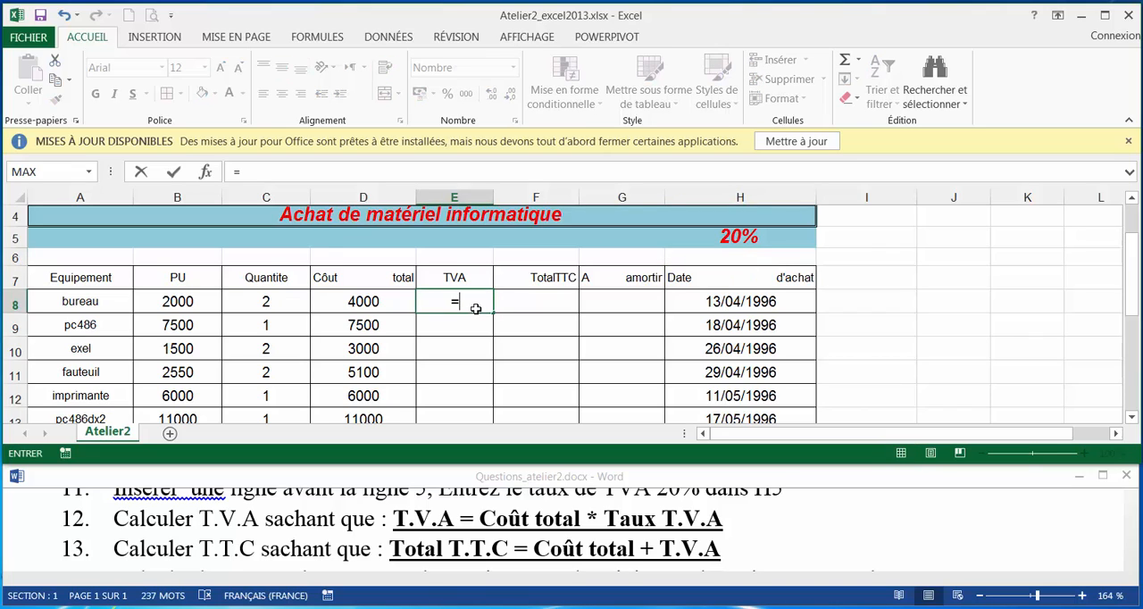
{"action": "left_click", "coordinate": [358, 304]}
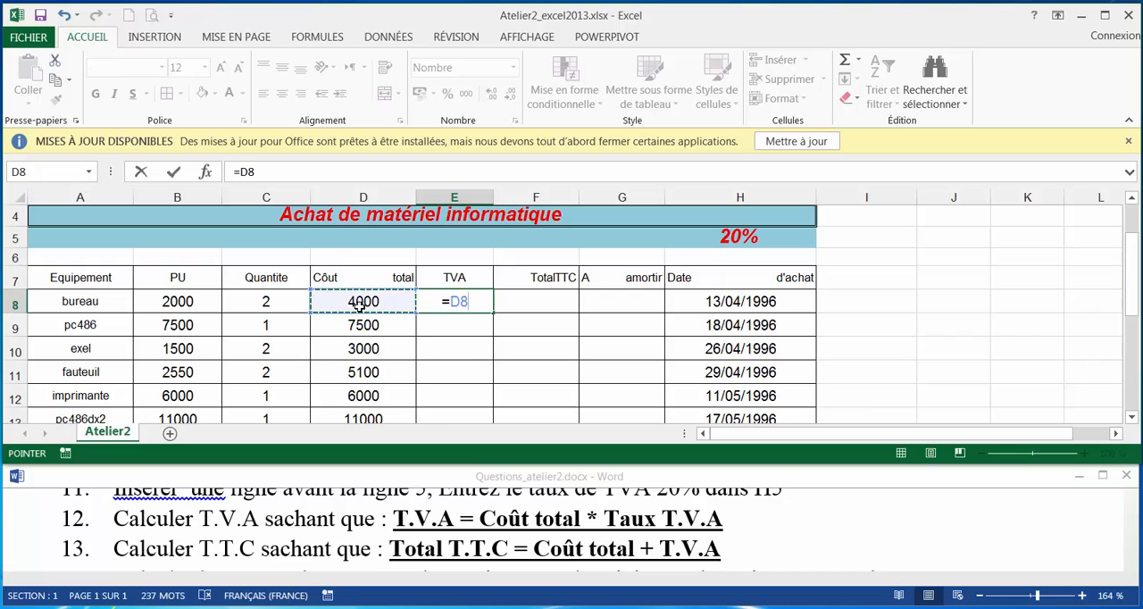
{"action": "type", "text": "*"}
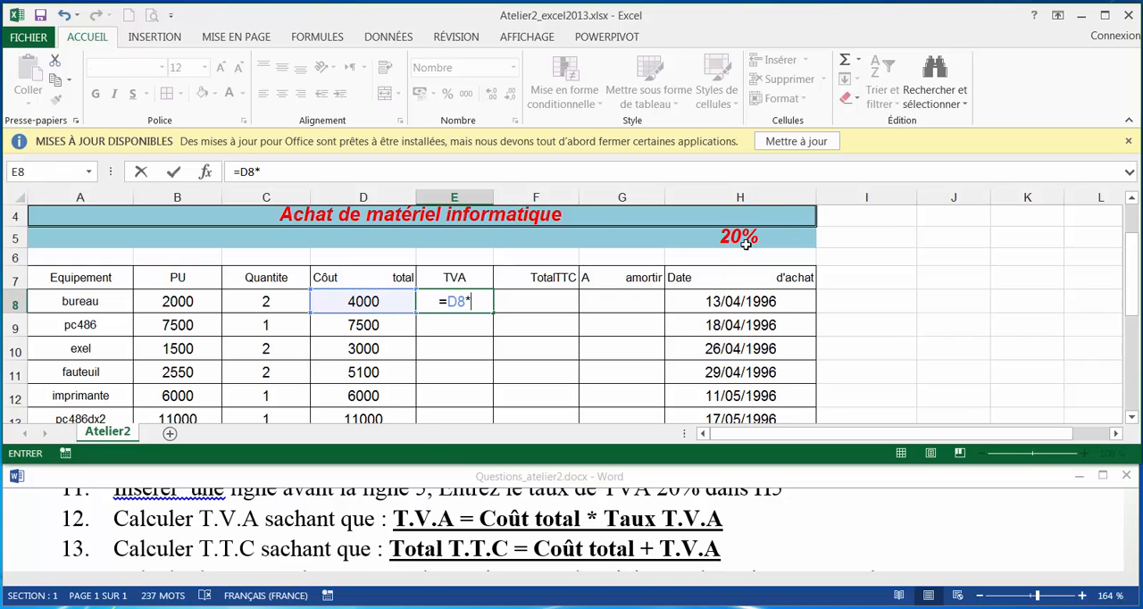
{"action": "left_click", "coordinate": [705, 240]}
{"action": "key", "text": "Return"}
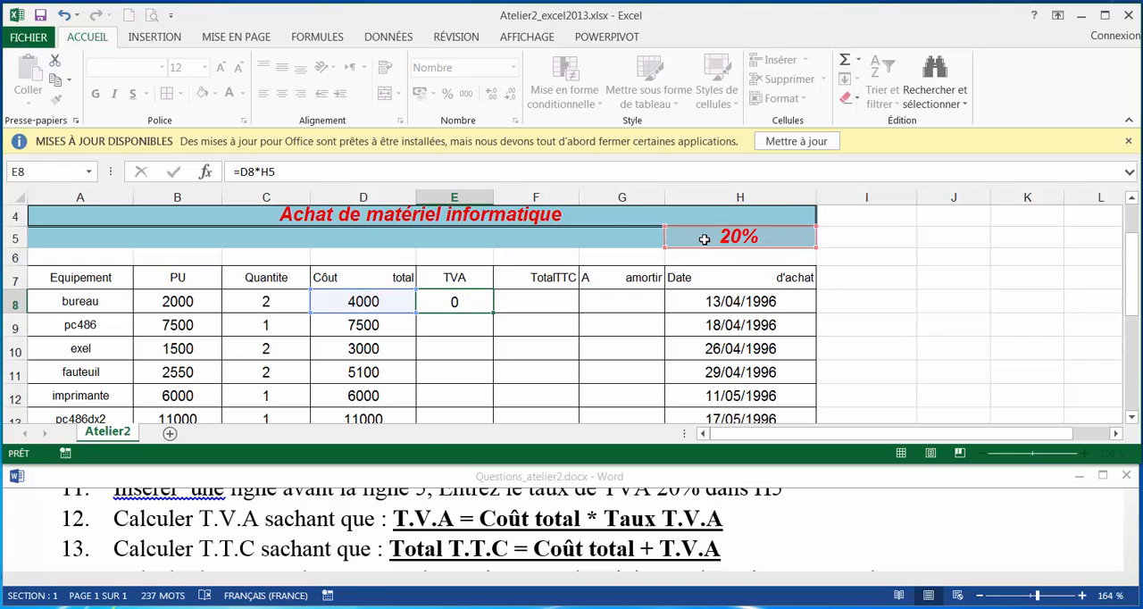
Try to fill the TVA formula =D8*H5 down from E8 to E18.
{"action": "left_click", "coordinate": [452, 304]}
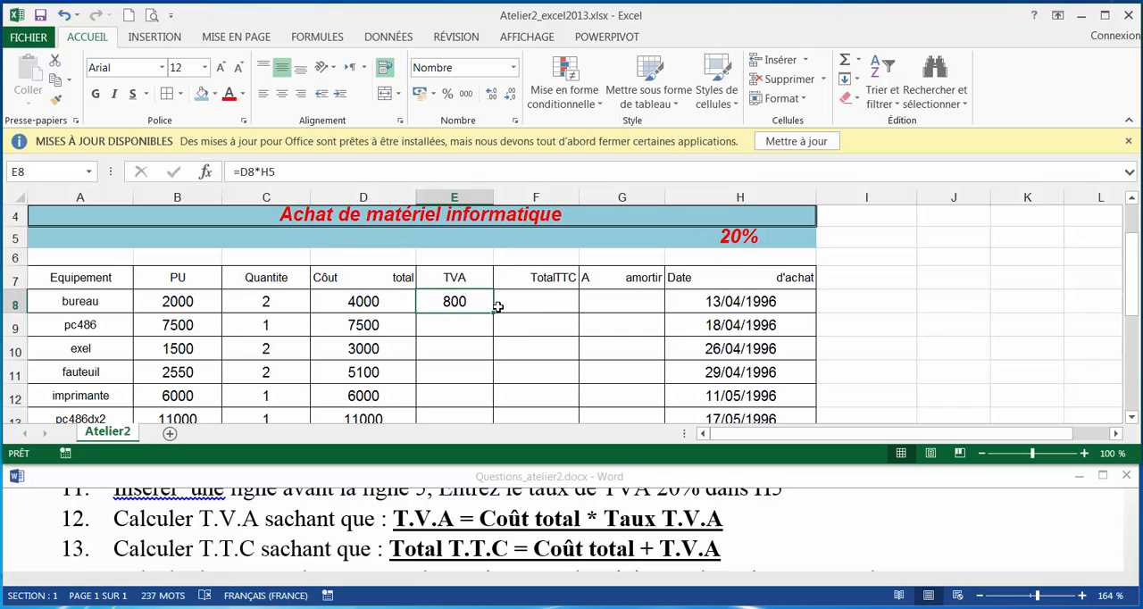
{"action": "left_click_drag", "start_coordinate": [490, 311], "coordinate": [486, 338]}
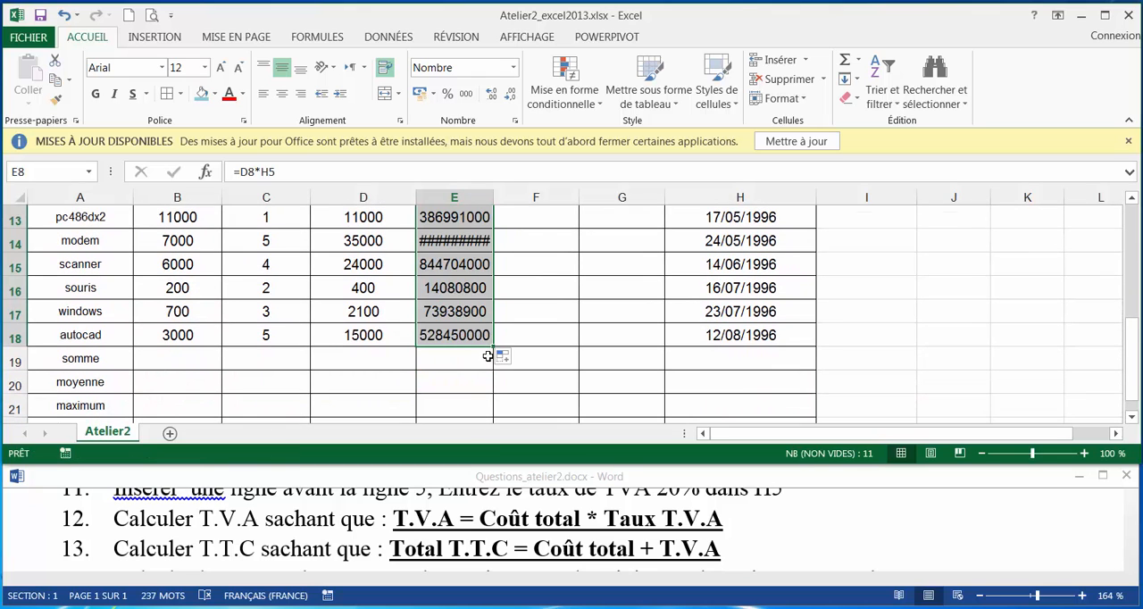
{"action": "scroll", "coordinate": [487, 355], "scroll_direction": "up", "scroll_amount": 2}
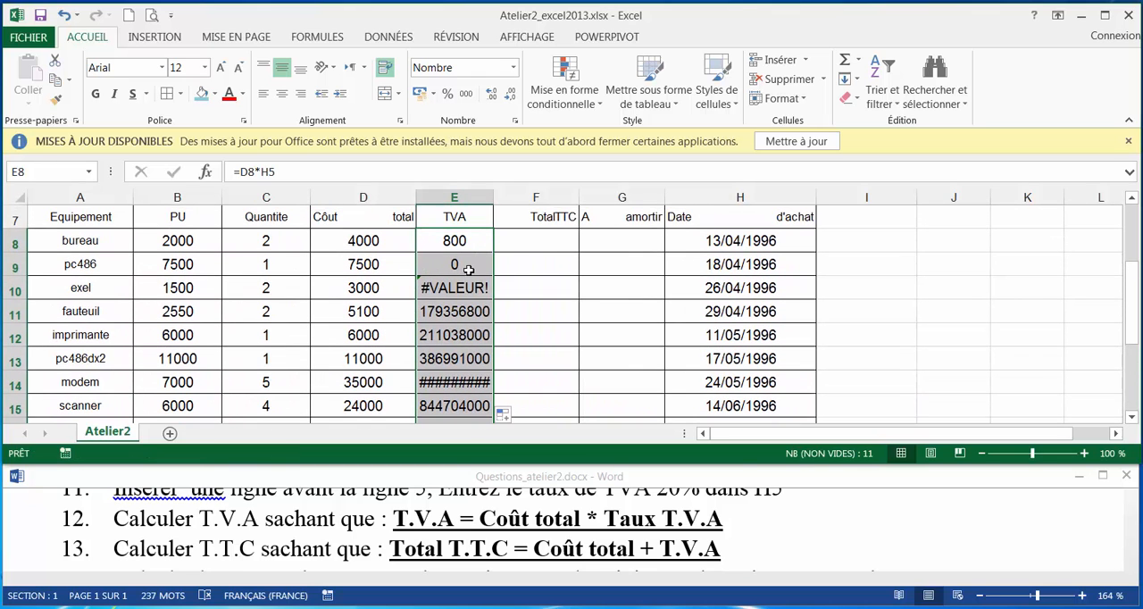
{"action": "scroll", "coordinate": [460, 311], "scroll_direction": "up", "scroll_amount": 1}
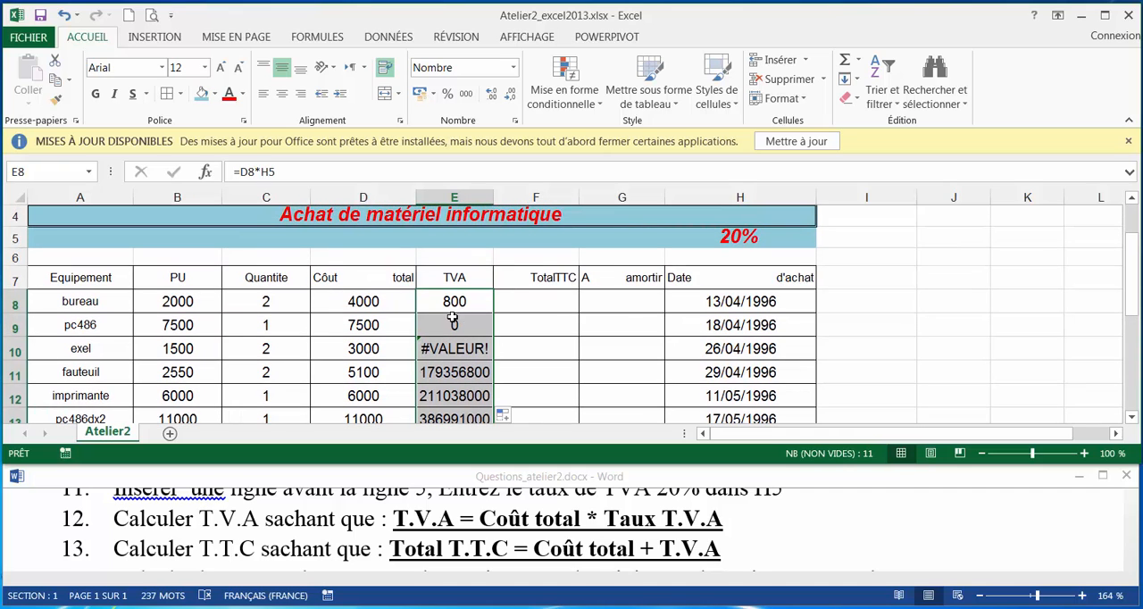
Make the TVA rate reference in E8 absolute, giving =D8*$H$5, and fill the formula down to E18.
{"action": "left_click", "coordinate": [461, 310]}
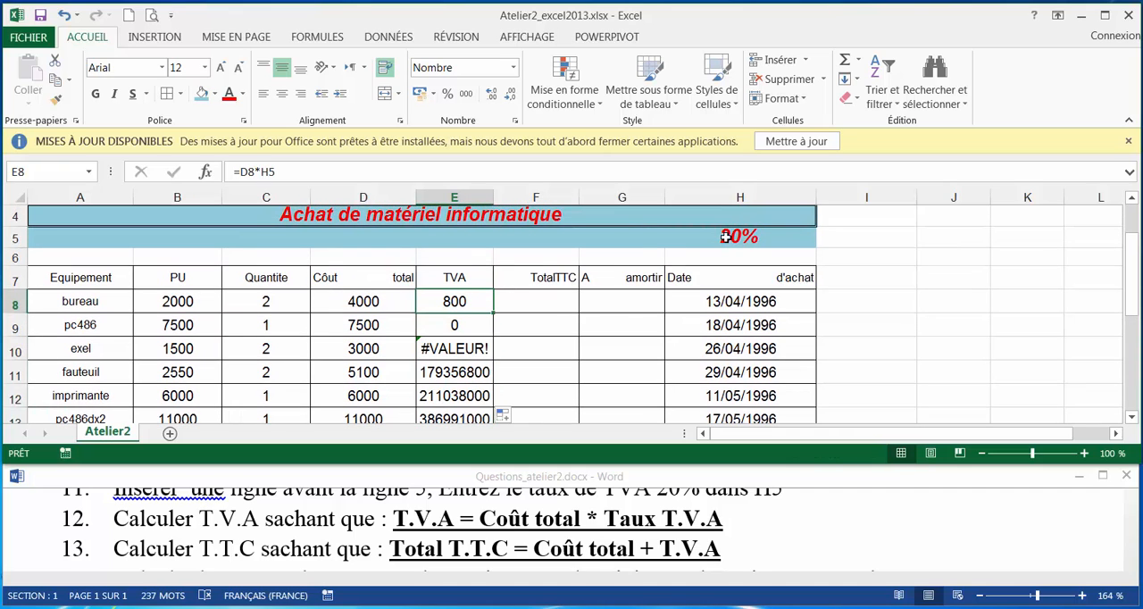
{"action": "left_click", "coordinate": [265, 172]}
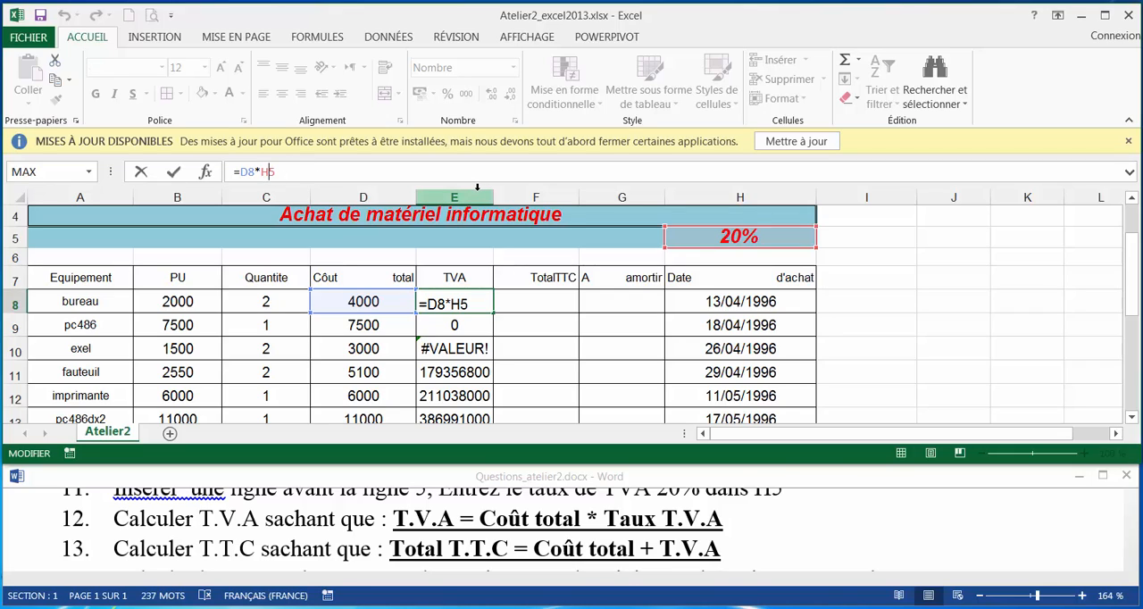
{"action": "key", "text": "F4"}
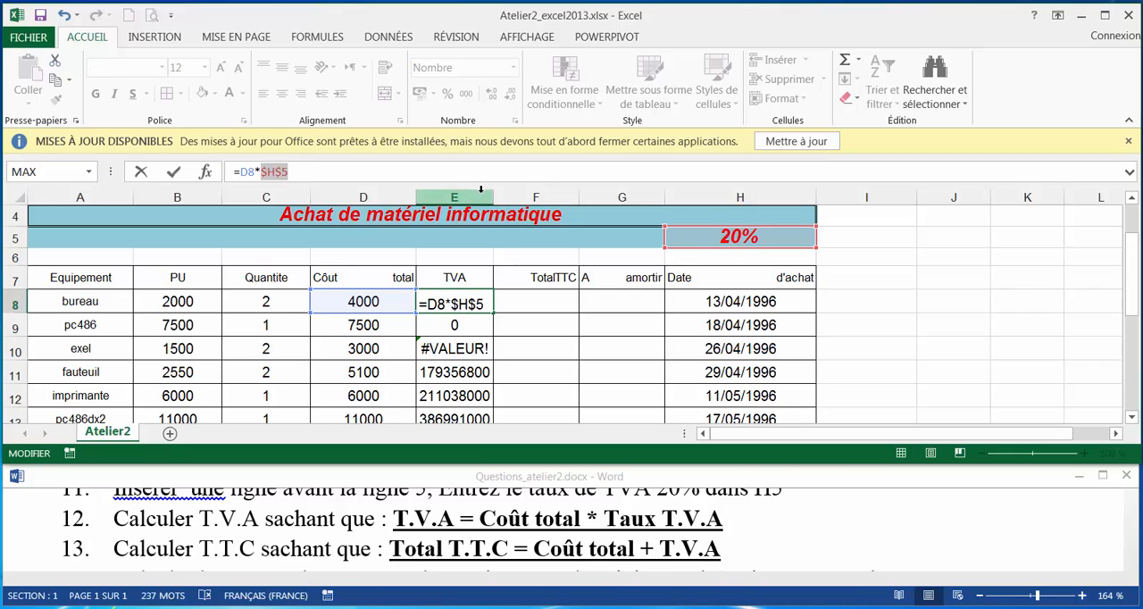
{"action": "key", "text": "Return"}
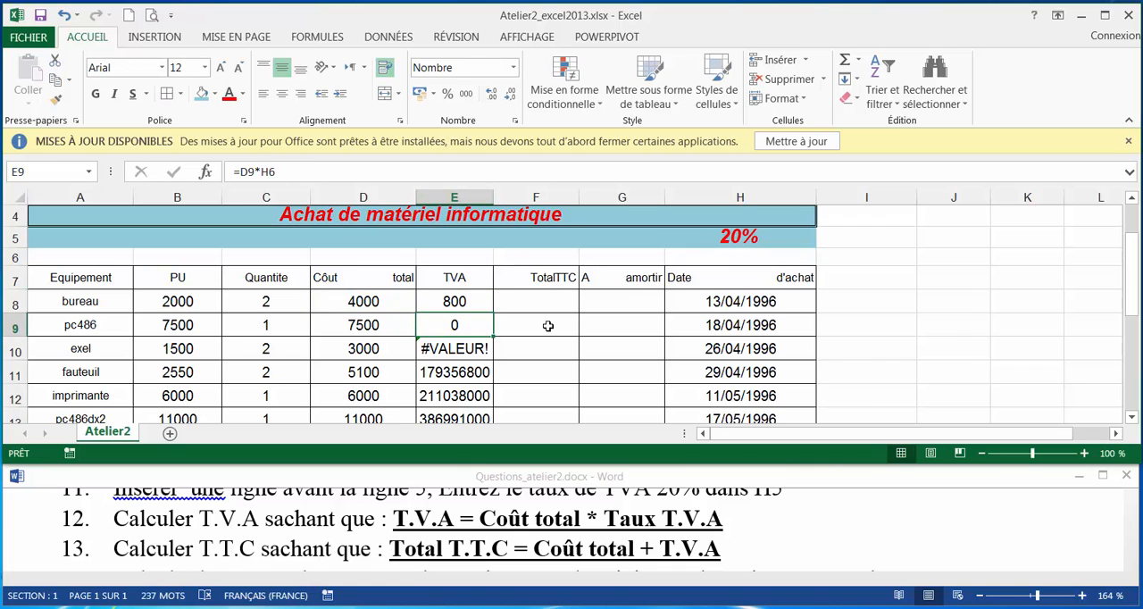
{"action": "left_click", "coordinate": [469, 302]}
{"action": "left_click_drag", "start_coordinate": [492, 314], "coordinate": [461, 306]}
{"action": "scroll", "coordinate": [542, 326], "scroll_direction": "up", "scroll_amount": 3}
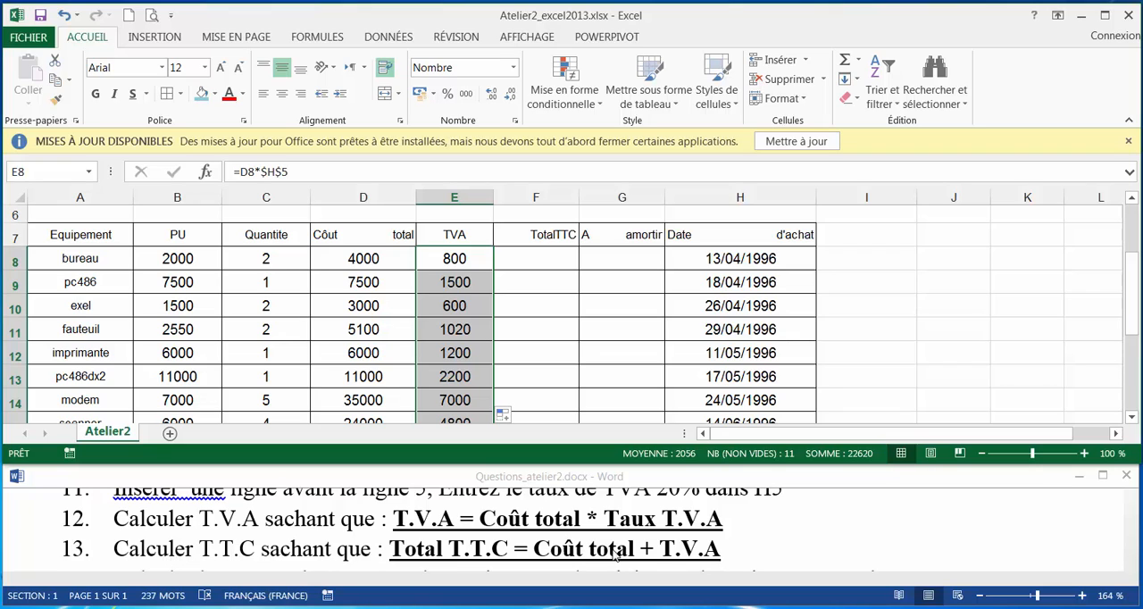
Calculate the Total TTC in F8 with =D8+E8.
{"action": "left_click", "coordinate": [542, 259]}
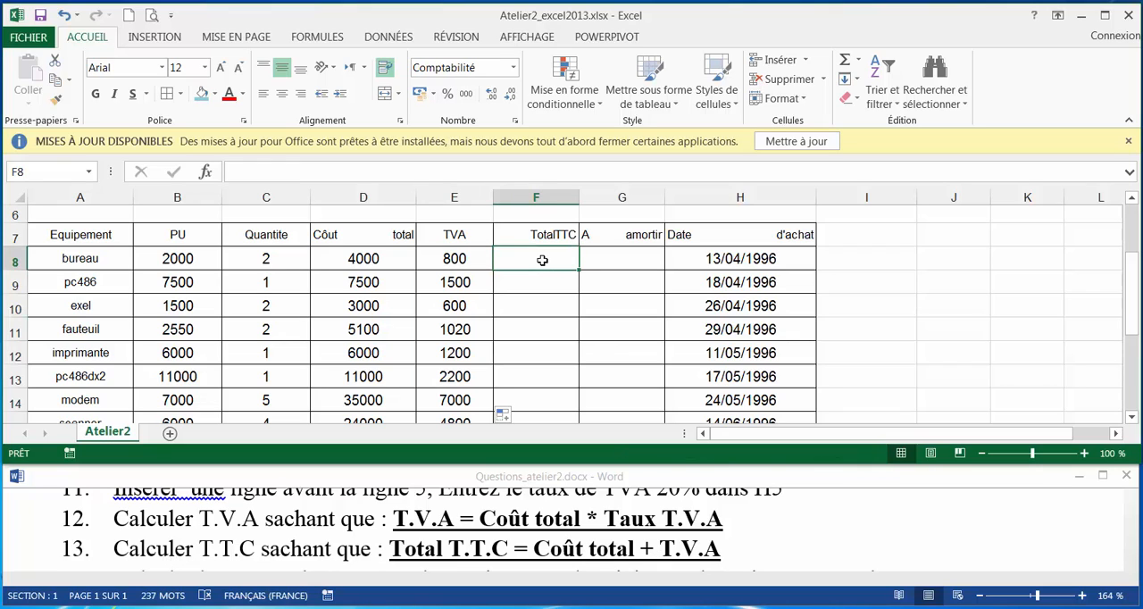
{"action": "type", "text": "="}
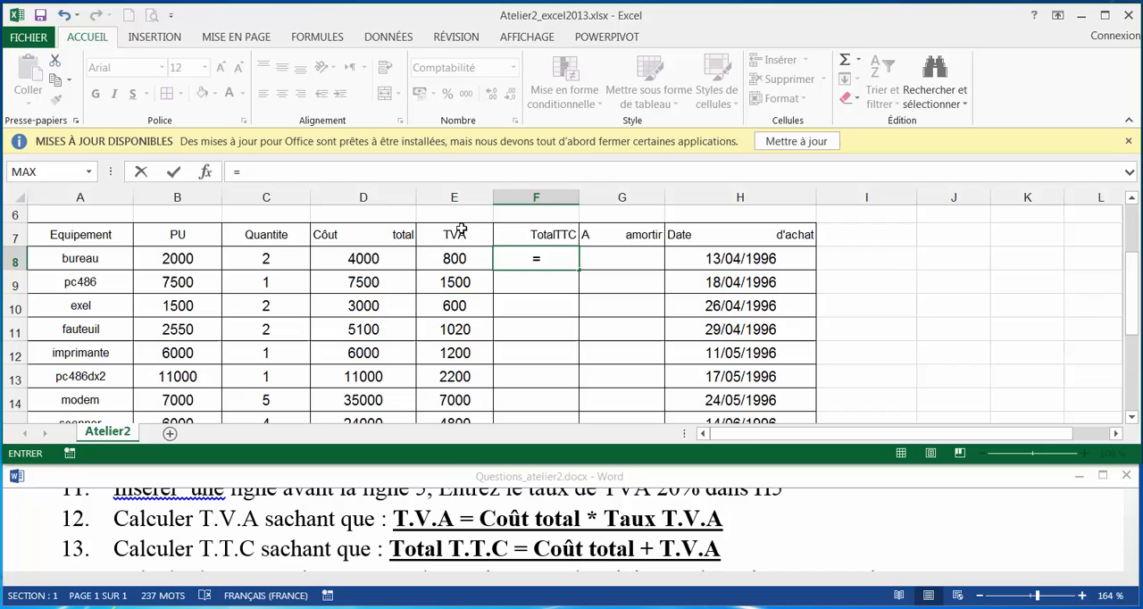
{"action": "left_click", "coordinate": [379, 259]}
{"action": "type", "text": "+"}
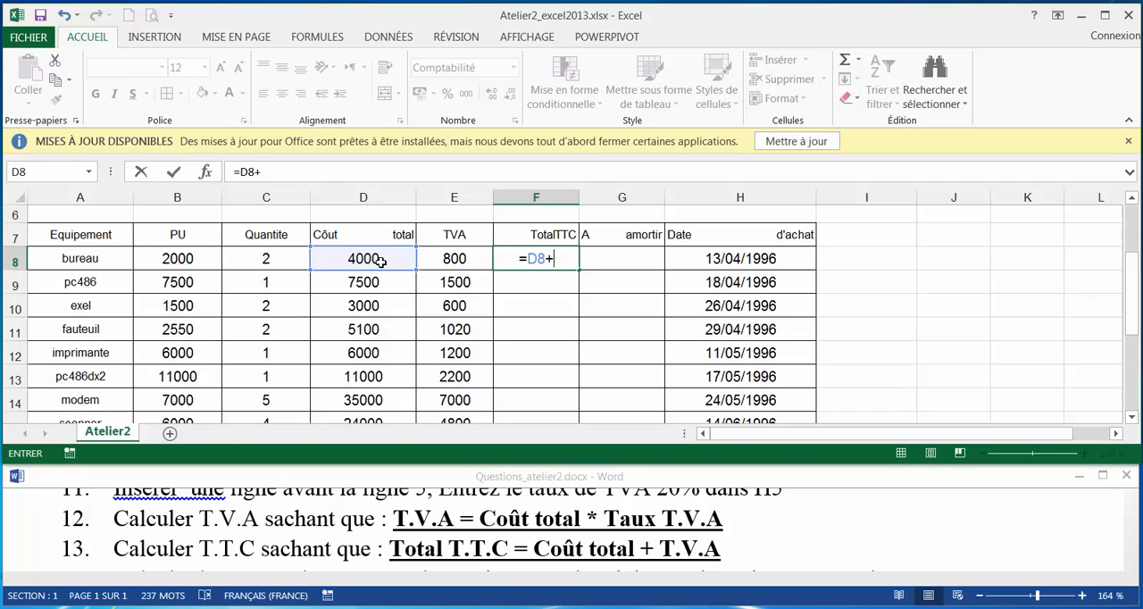
{"action": "left_click", "coordinate": [451, 258]}
{"action": "key", "text": "Return"}
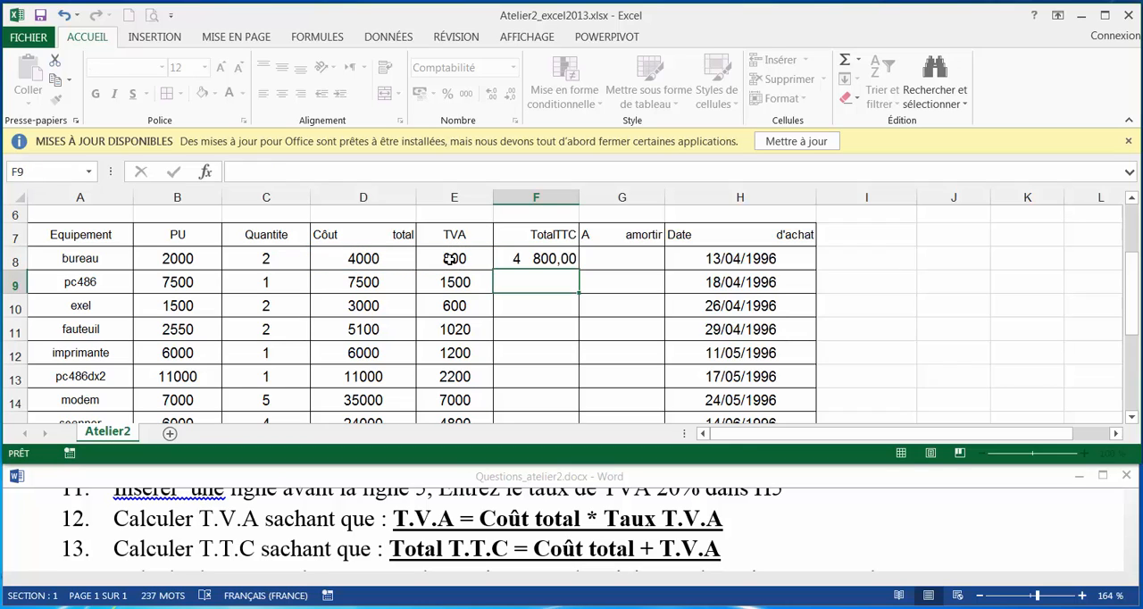
{"action": "left_click", "coordinate": [560, 260]}
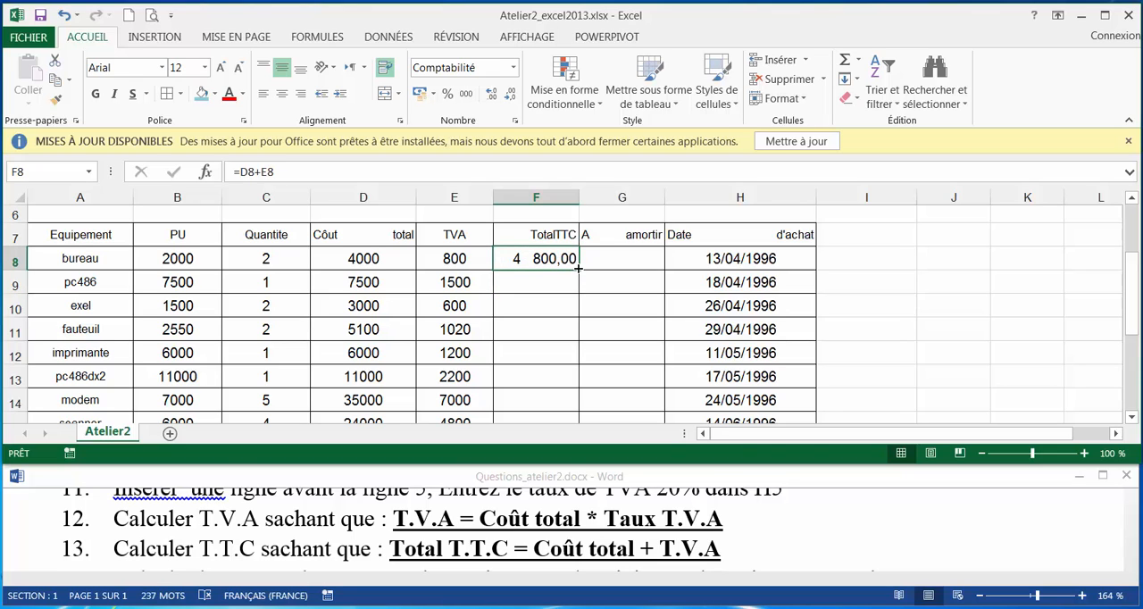
Try to fill the Total TTC formula past the autocad row into the summary rows, and undo the fill.
{"action": "left_click_drag", "start_coordinate": [578, 268], "coordinate": [578, 410]}
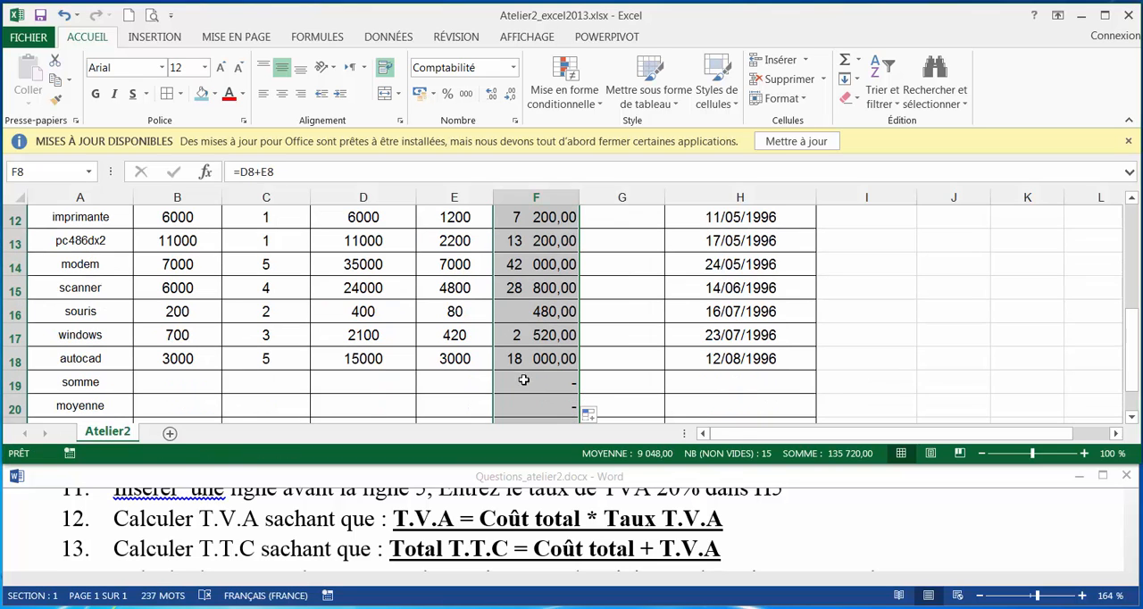
{"action": "left_click", "coordinate": [64, 15]}
{"action": "scroll", "coordinate": [501, 335], "scroll_direction": "down", "scroll_amount": 5}
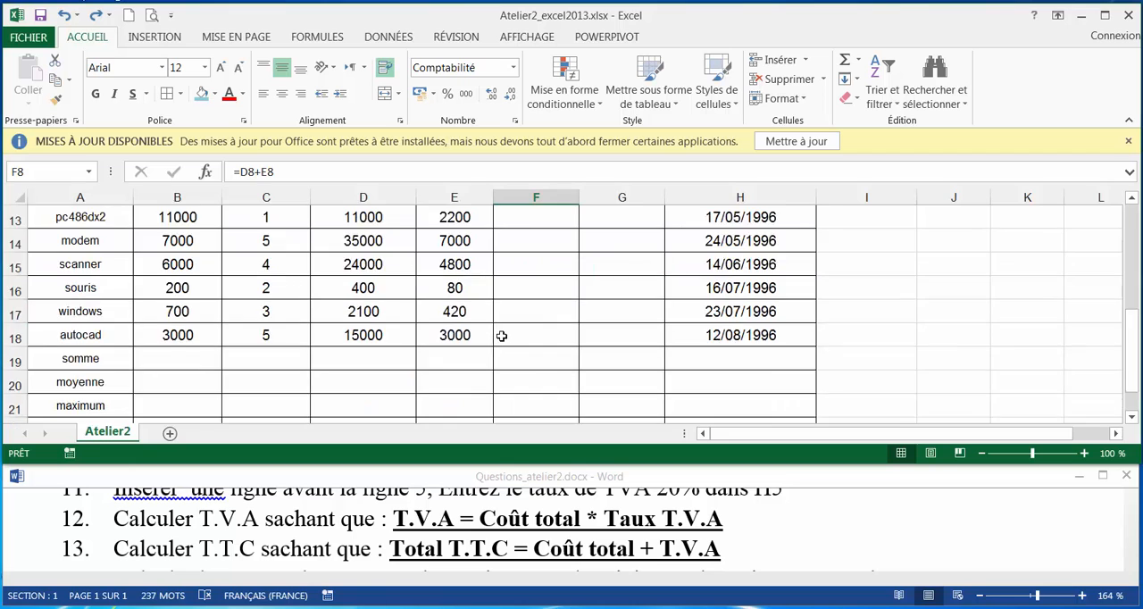
Fill the Total TTC formula from F8 down to F18, ending at the autocad row.
{"action": "scroll", "coordinate": [500, 335], "scroll_direction": "up", "scroll_amount": 6}
{"action": "scroll", "coordinate": [547, 334], "scroll_direction": "down", "scroll_amount": 2}
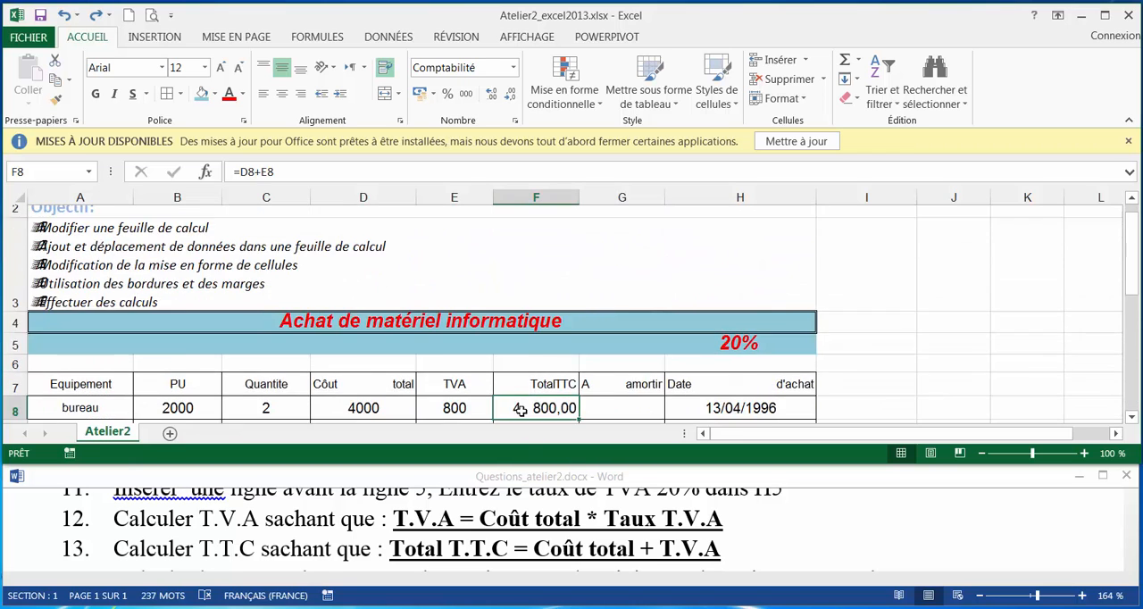
{"action": "scroll", "coordinate": [516, 303], "scroll_direction": "down", "scroll_amount": 1}
{"action": "left_click_drag", "start_coordinate": [577, 258], "coordinate": [580, 343]}
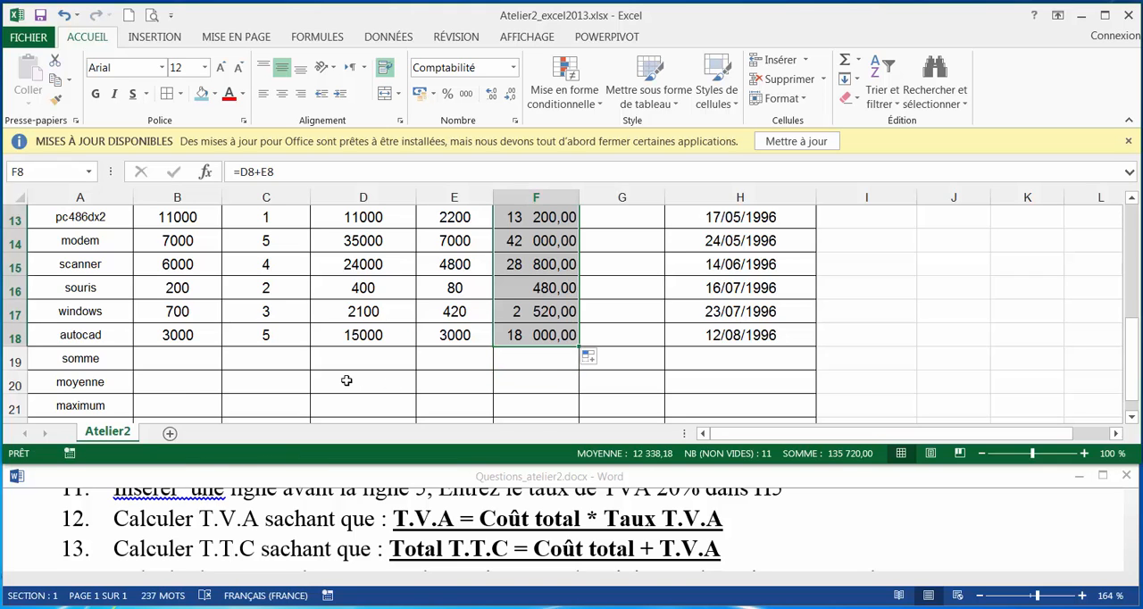
{"action": "scroll", "coordinate": [347, 382], "scroll_direction": "up", "scroll_amount": 3}
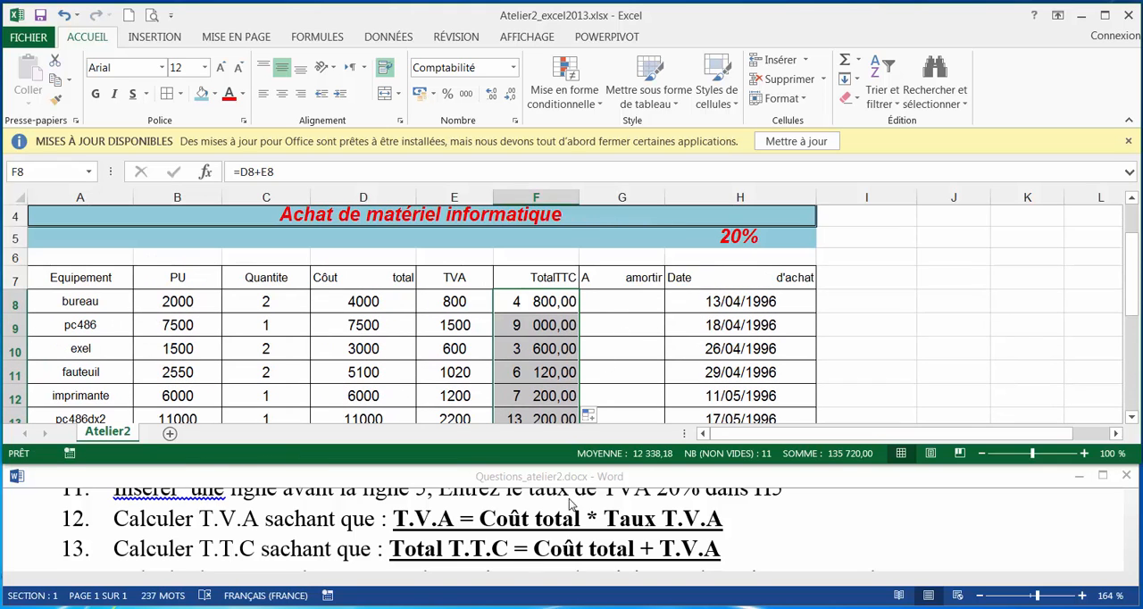
Switch to the Questions_atelier2 Word document and read exercises 14 to 16.
{"action": "left_click", "coordinate": [526, 562]}
{"action": "scroll", "coordinate": [505, 549], "scroll_direction": "down", "scroll_amount": 1}
{"action": "scroll", "coordinate": [505, 549], "scroll_direction": "down", "scroll_amount": 1}
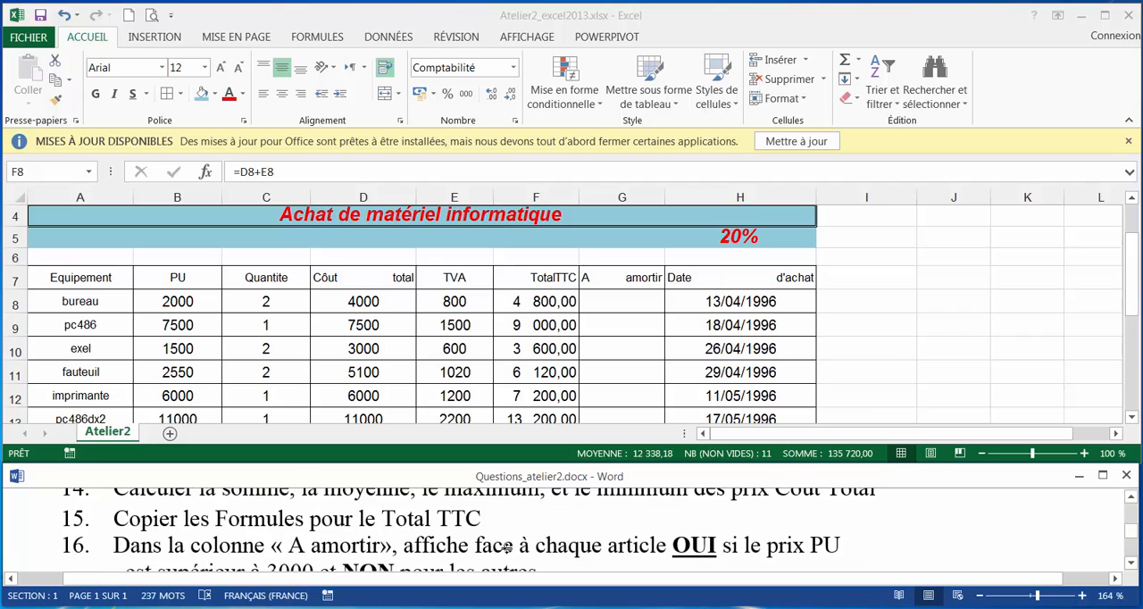
{"action": "scroll", "coordinate": [472, 552], "scroll_direction": "up", "scroll_amount": 1}
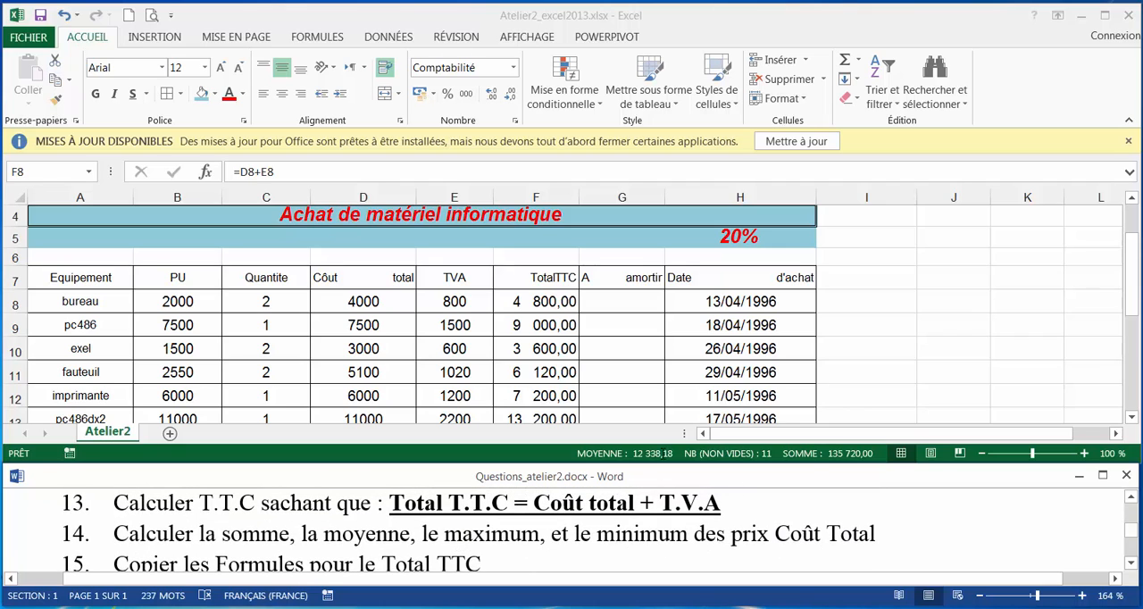
Calculate the sum of the Coût total column in D19 with =SOMME(D8:D18).
{"action": "scroll", "coordinate": [664, 453], "scroll_direction": "down", "scroll_amount": 1}
{"action": "left_click", "coordinate": [326, 331]}
{"action": "scroll", "coordinate": [325, 332], "scroll_direction": "down", "scroll_amount": 1}
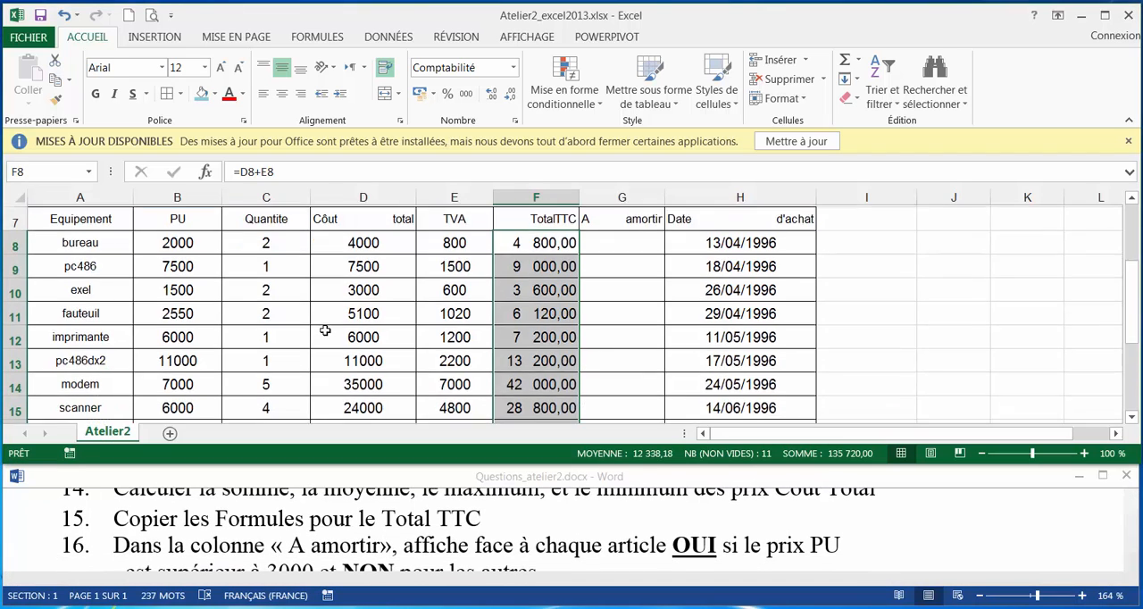
{"action": "scroll", "coordinate": [325, 332], "scroll_direction": "down", "scroll_amount": 2}
{"action": "left_click", "coordinate": [359, 358]}
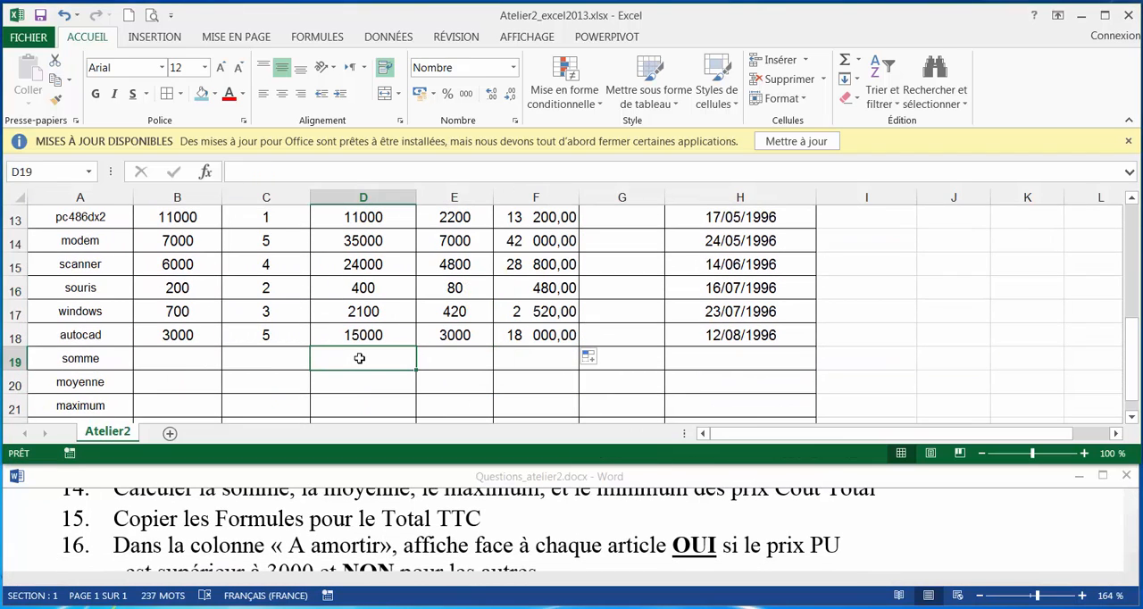
{"action": "type", "text": "="}
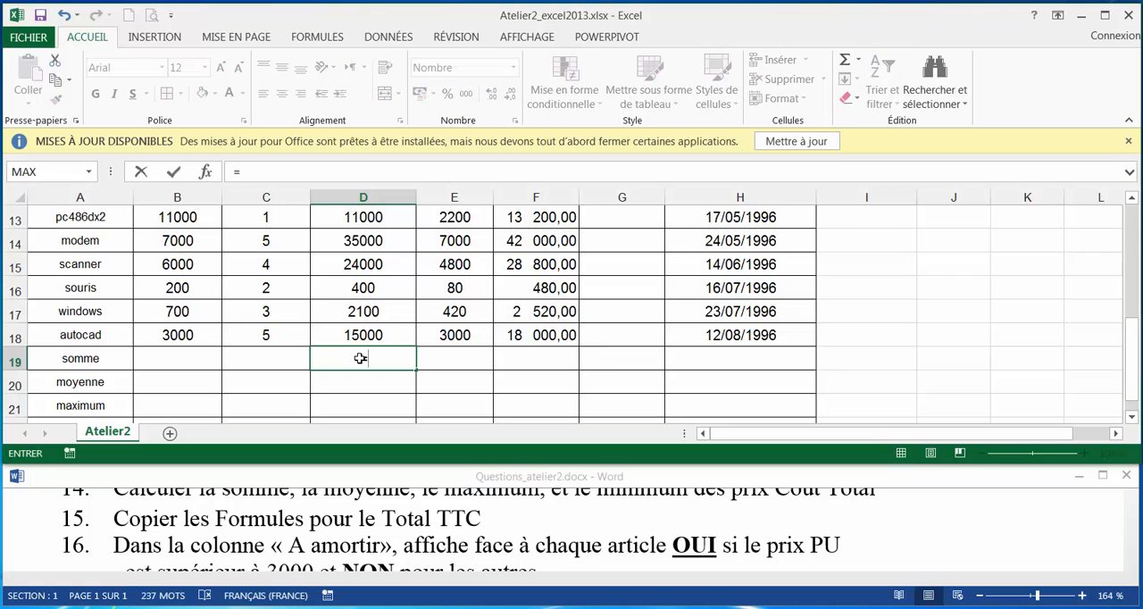
{"action": "type", "text": "som"}
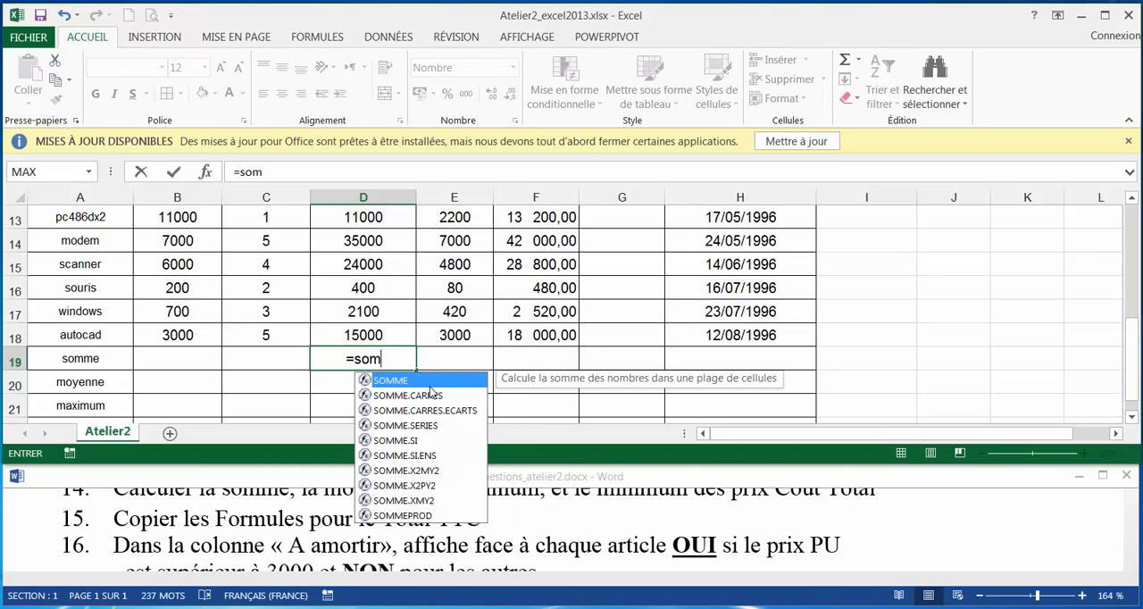
{"action": "double_click", "coordinate": [431, 382]}
{"action": "left_click_drag", "start_coordinate": [359, 335], "coordinate": [387, 256]}
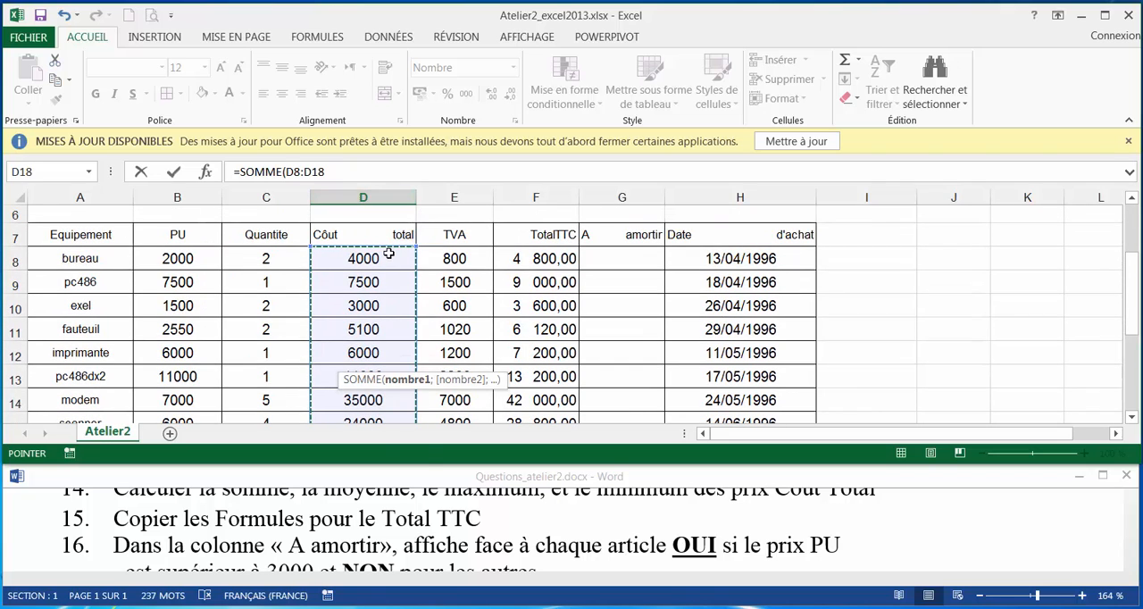
{"action": "key", "text": "Return"}
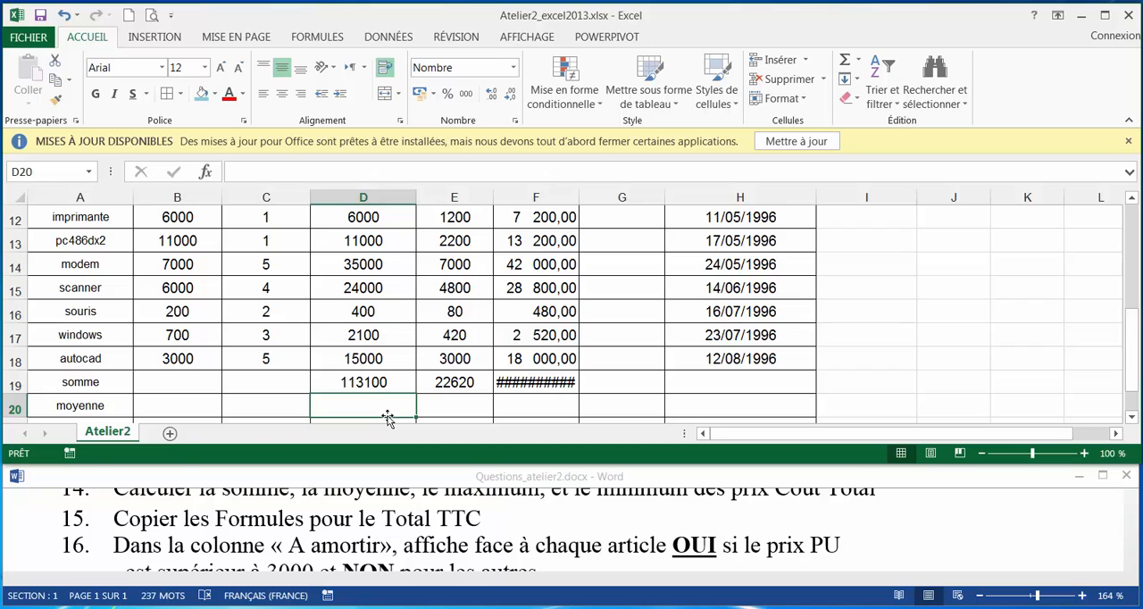
Calculate the average of the Coût total column in D20 with =MOYENNE(D8:D18).
{"action": "type", "text": ")moy"}
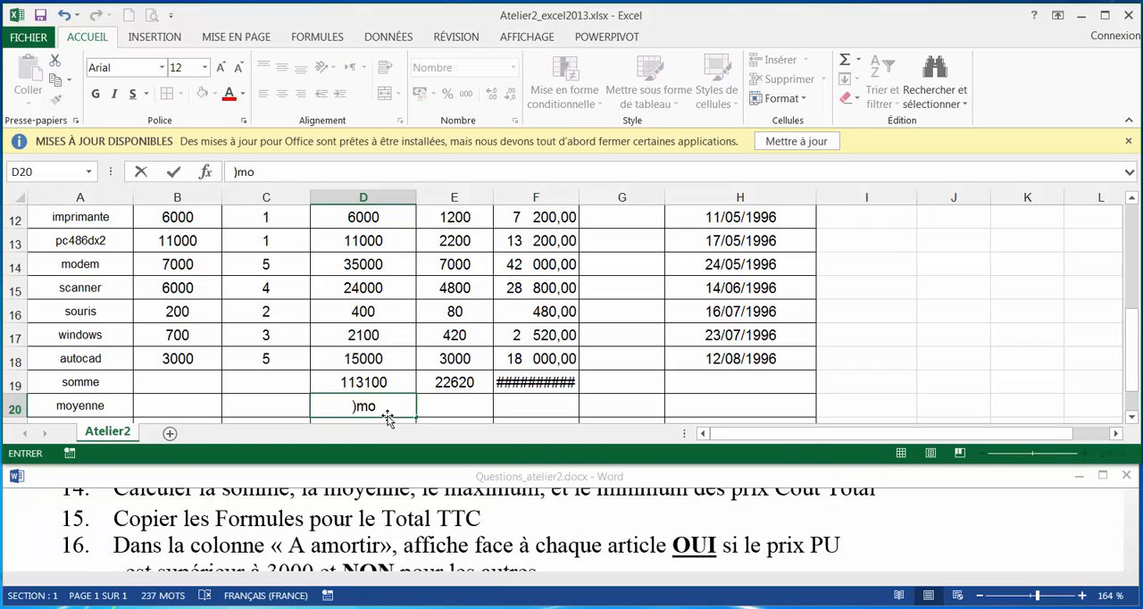
{"action": "key", "text": "BackSpace"}
{"action": "key", "text": "BackSpace"}
{"action": "key", "text": "BackSpace"}
{"action": "key", "text": "BackSpace"}
{"action": "type", "text": "=moy"}
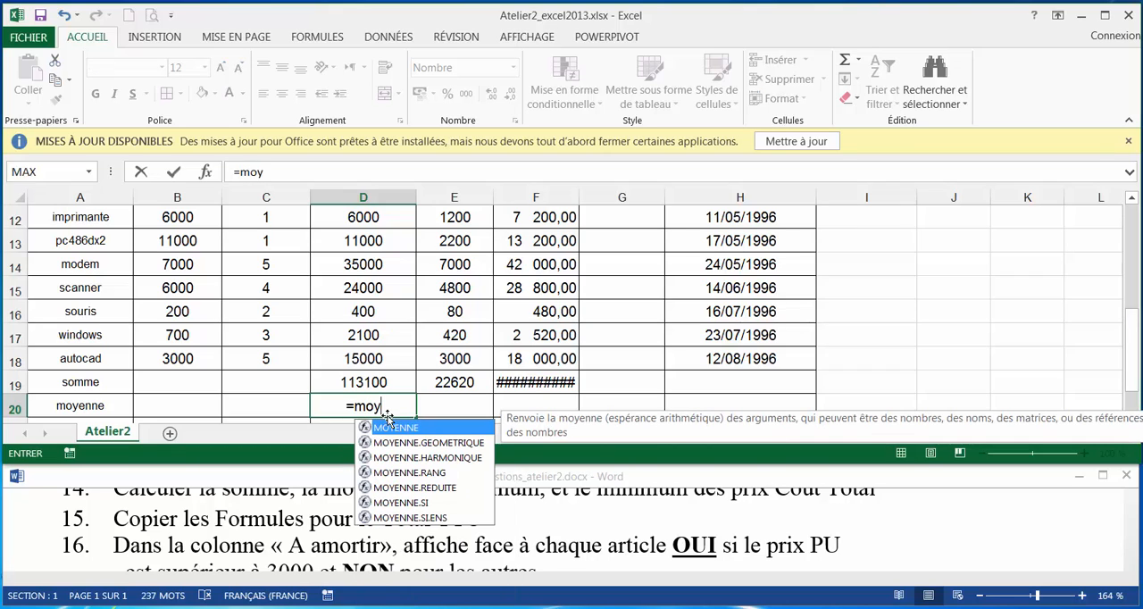
{"action": "double_click", "coordinate": [397, 429]}
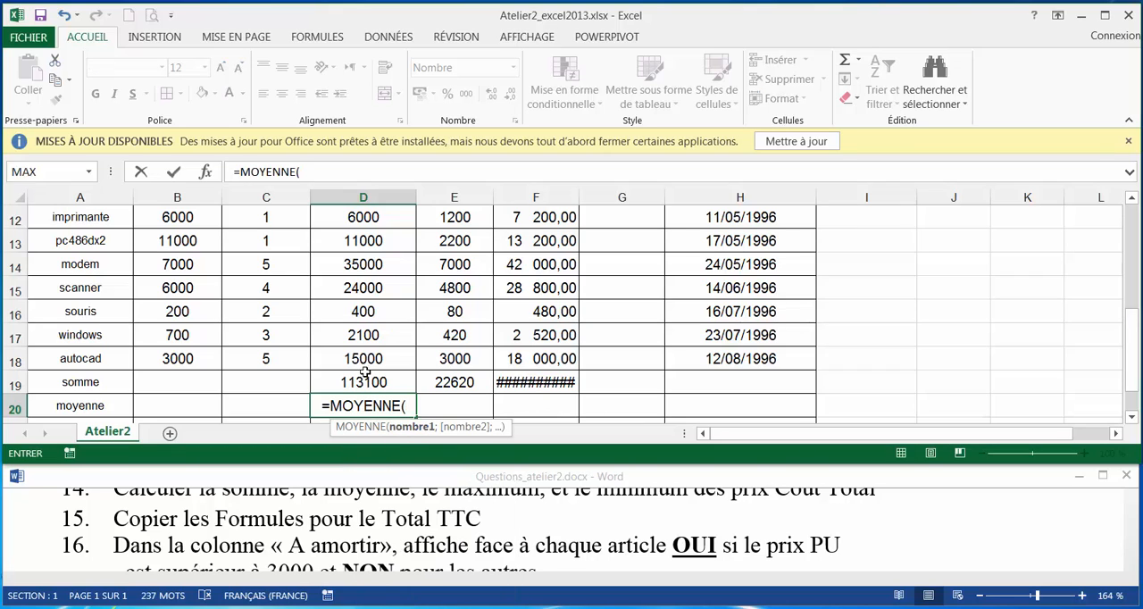
{"action": "left_click_drag", "start_coordinate": [370, 360], "coordinate": [392, 252]}
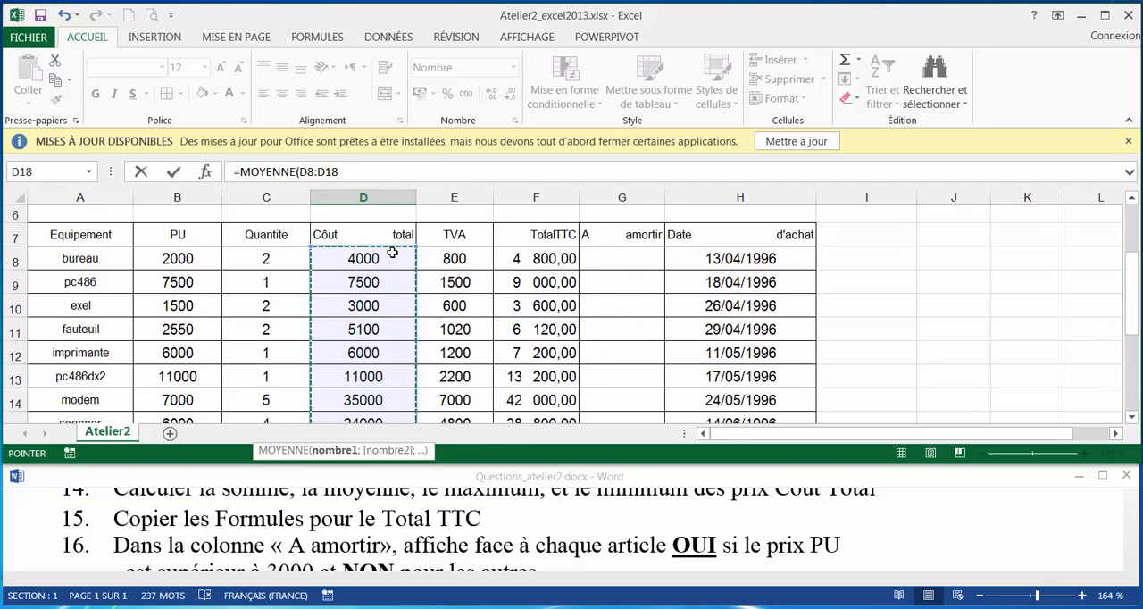
{"action": "key", "text": "Return"}
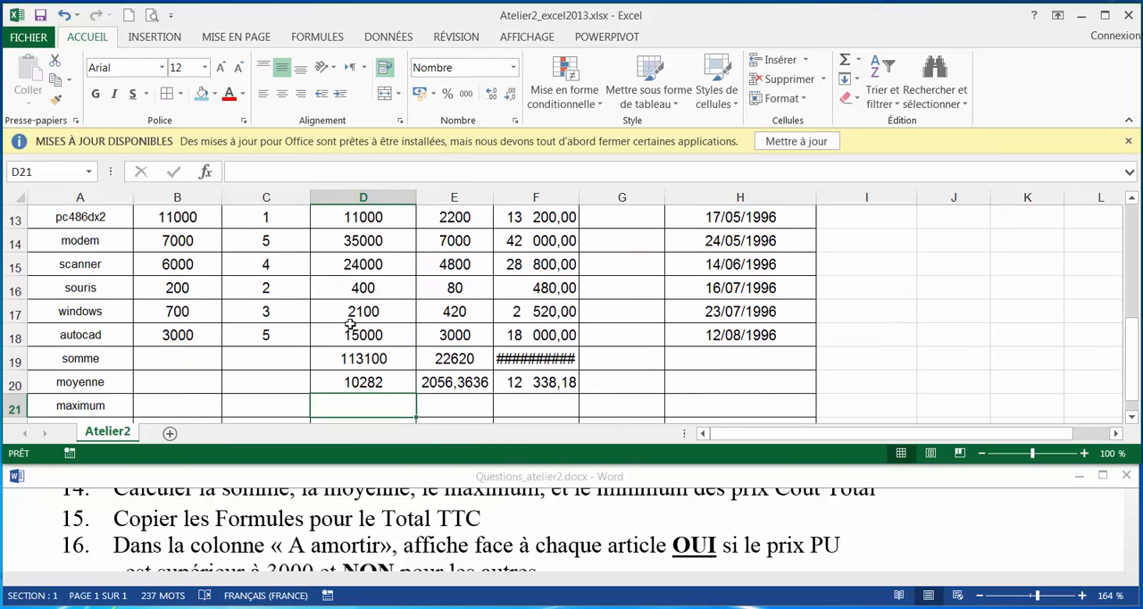
Calculate the maximum of the Coût total column in D21 with =MAX(D8:D18).
{"action": "left_click_drag", "start_coordinate": [365, 334], "coordinate": [371, 223]}
{"action": "scroll", "coordinate": [359, 283], "scroll_direction": "down", "scroll_amount": 4}
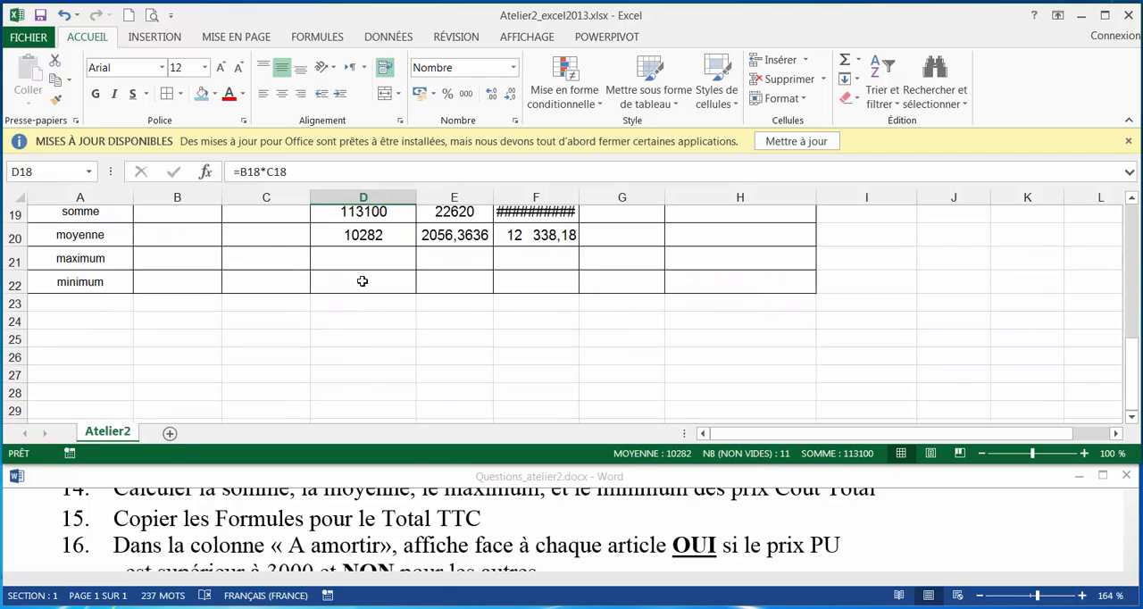
{"action": "left_click", "coordinate": [359, 263]}
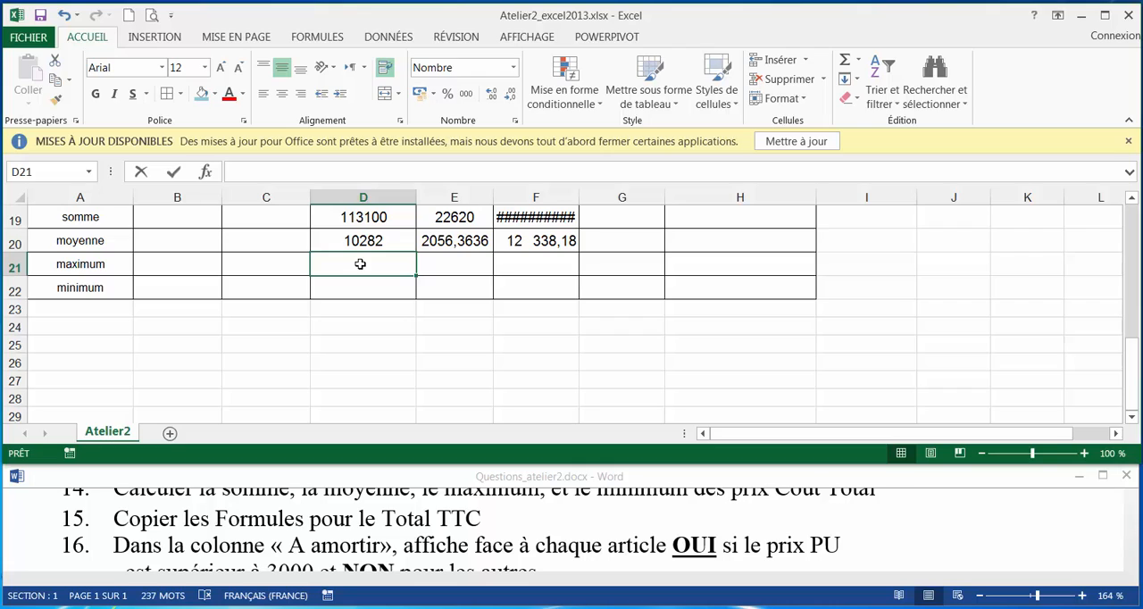
{"action": "type", "text": ")max"}
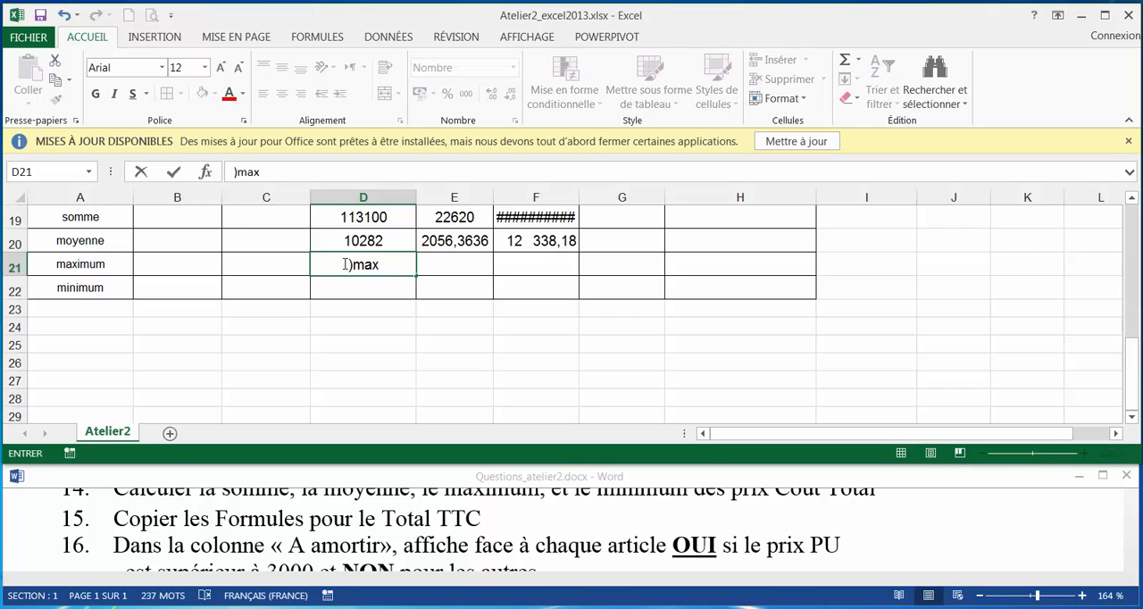
{"action": "key", "text": "BackSpace"}
{"action": "key", "text": "BackSpace"}
{"action": "key", "text": "BackSpace"}
{"action": "key", "text": "BackSpace"}
{"action": "type", "text": "="}
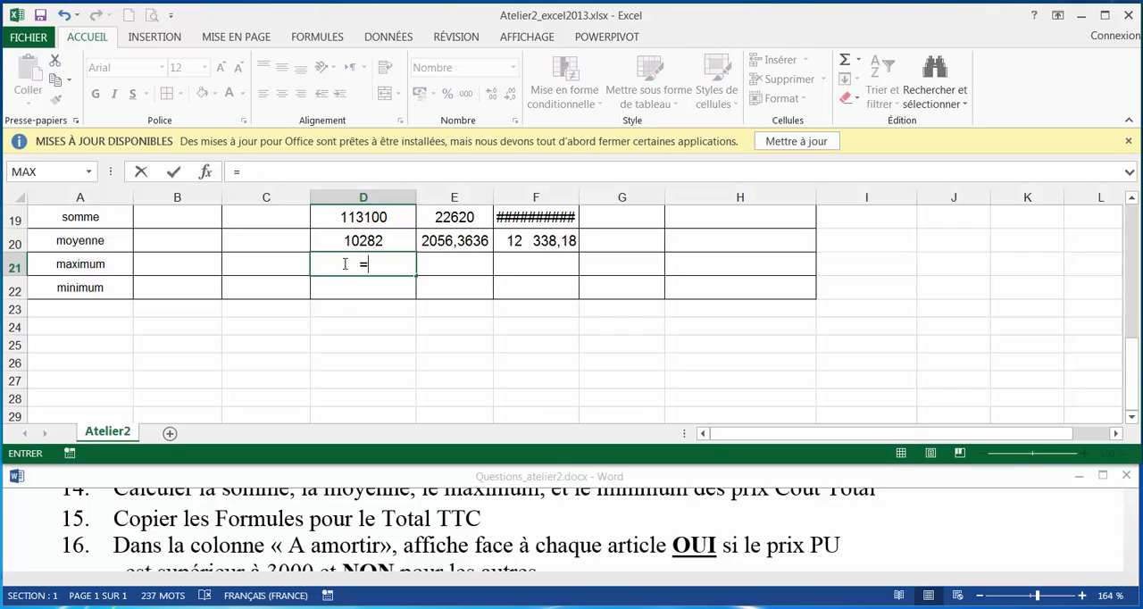
{"action": "type", "text": "max"}
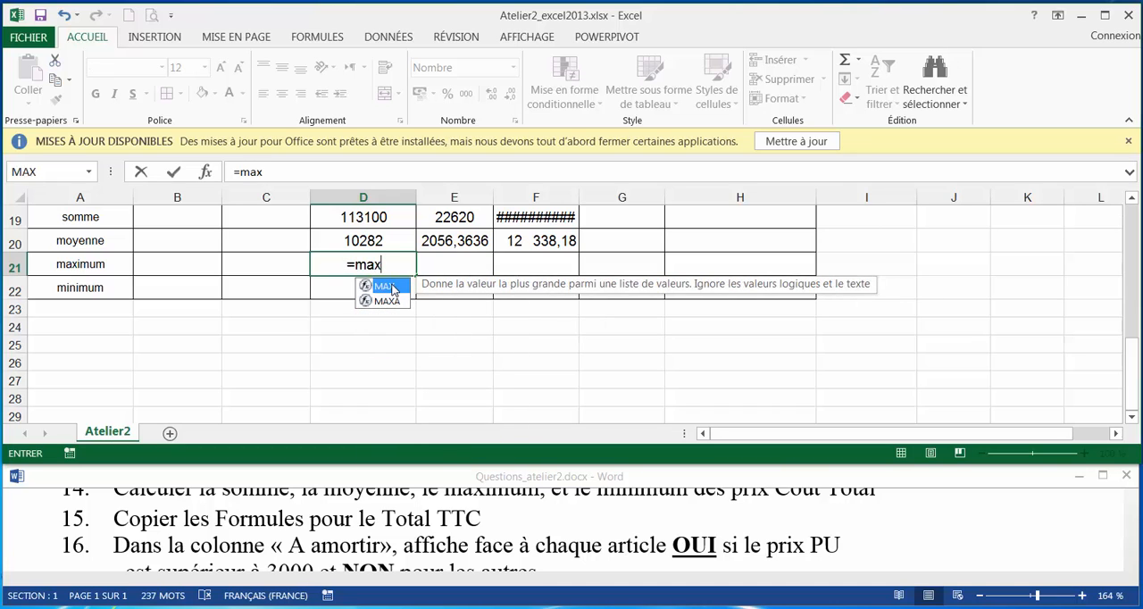
{"action": "double_click", "coordinate": [386, 287]}
{"action": "scroll", "coordinate": [382, 233], "scroll_direction": "up", "scroll_amount": 1}
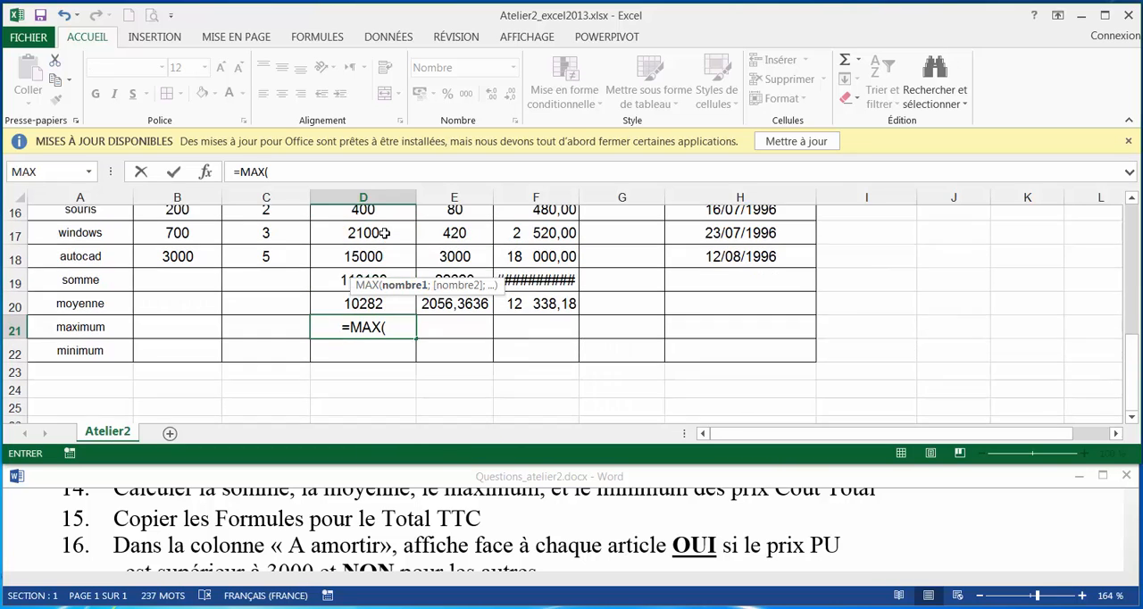
{"action": "mouse_move", "coordinate": [383, 256]}
{"action": "left_mouse_down"}
{"action": "mouse_move", "coordinate": [371, 214]}
{"action": "mouse_move", "coordinate": [390, 221]}
{"action": "mouse_move", "coordinate": [386, 196]}
{"action": "mouse_move", "coordinate": [383, 253]}
{"action": "left_mouse_up"}
{"action": "key", "text": "Return"}
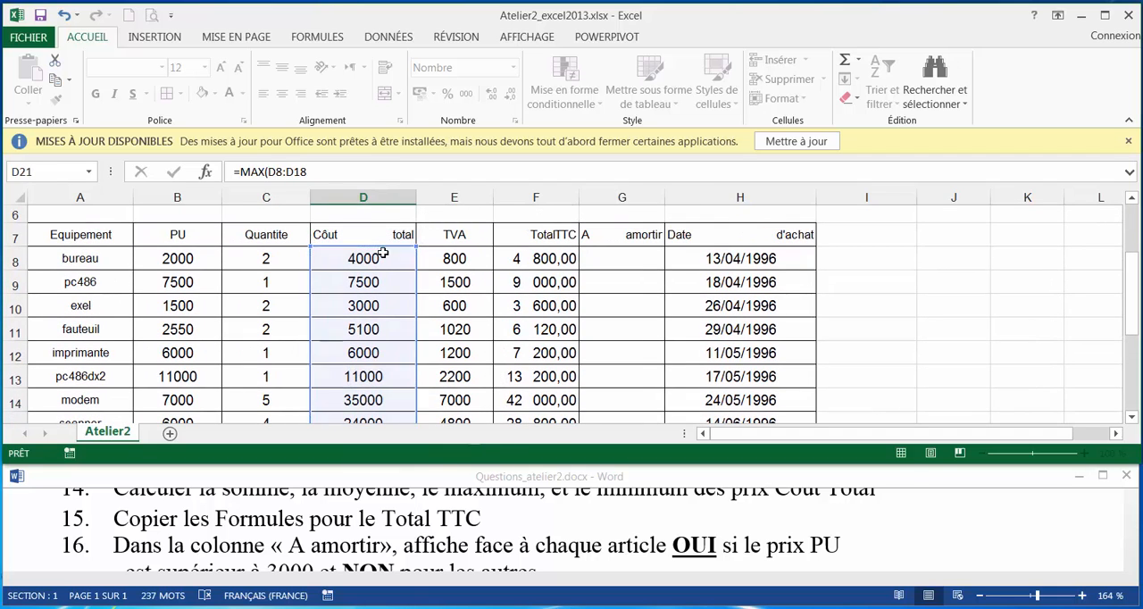
Calculate the minimum of the Coût total column in D22 with =MIN(D8:D18).
{"action": "scroll", "coordinate": [522, 281], "scroll_direction": "down", "scroll_amount": 1}
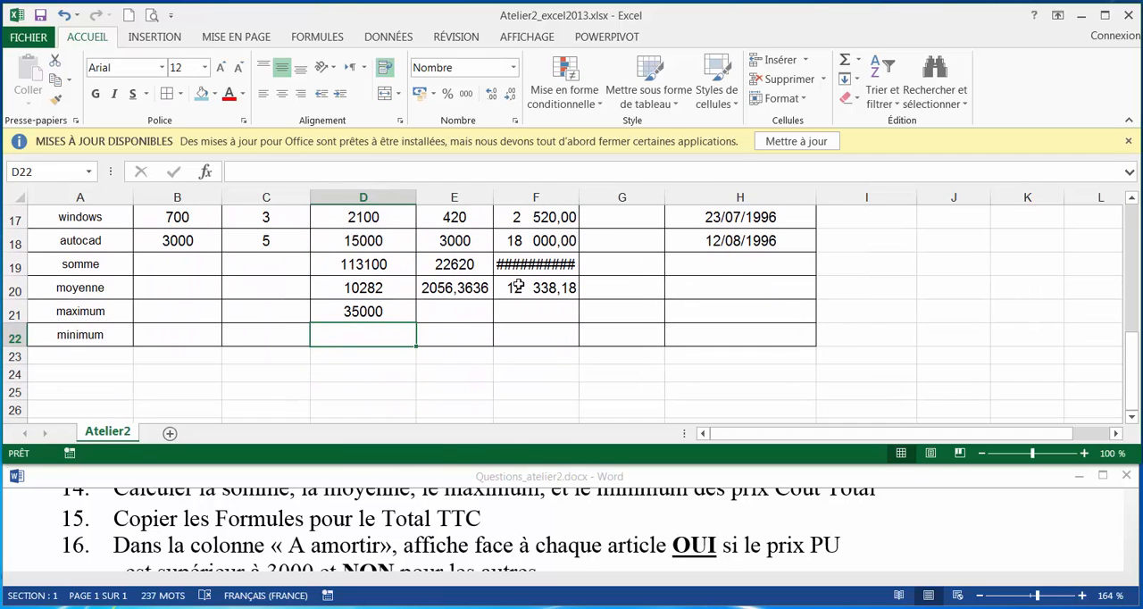
{"action": "type", "text": "=mi"}
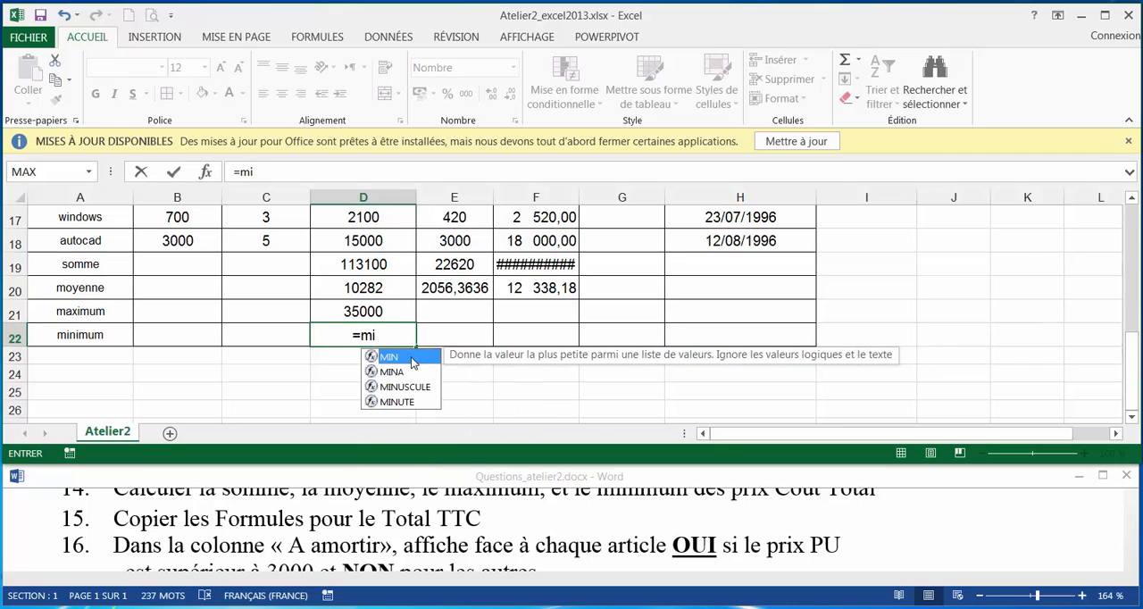
{"action": "key", "text": "Tab"}
{"action": "left_click", "coordinate": [375, 241]}
{"action": "left_click_drag", "start_coordinate": [395, 176], "coordinate": [394, 243]}
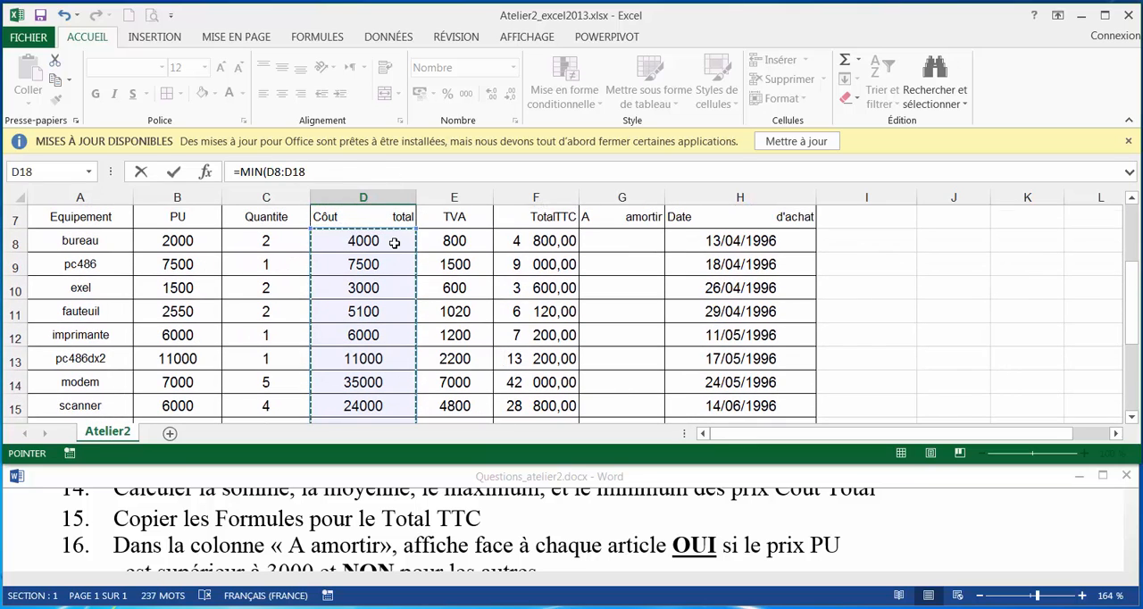
{"action": "key", "text": "Return"}
Clear the leftover TVA and Total TTC formulas from the somme and moyenne rows, cells E19:F20.
{"action": "left_click_drag", "start_coordinate": [437, 314], "coordinate": [513, 334]}
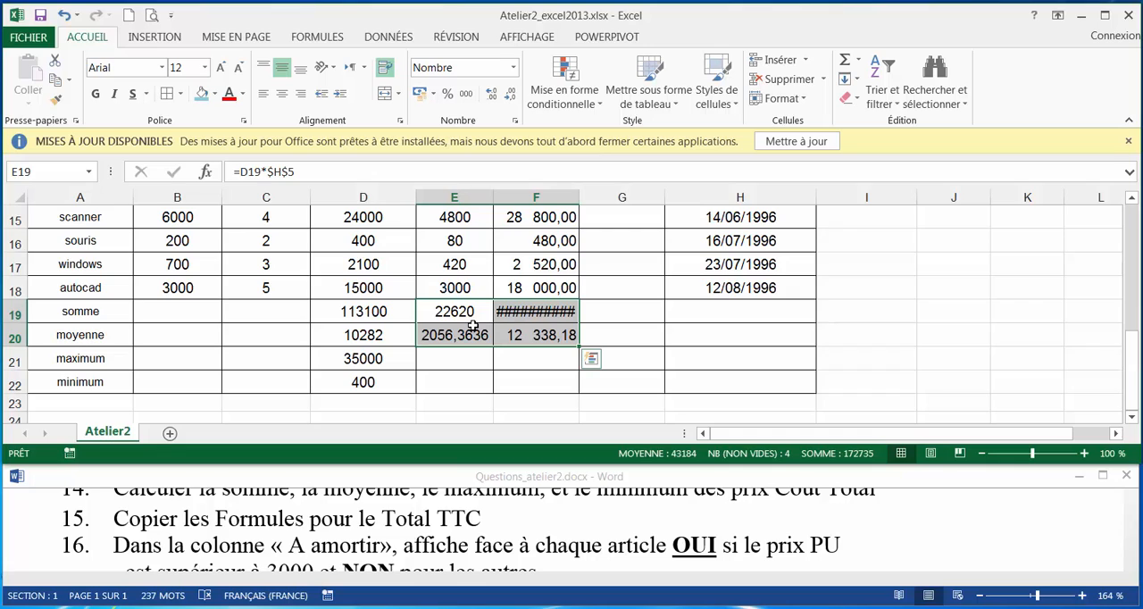
{"action": "key", "text": "Delete"}
{"action": "left_click", "coordinate": [532, 312]}
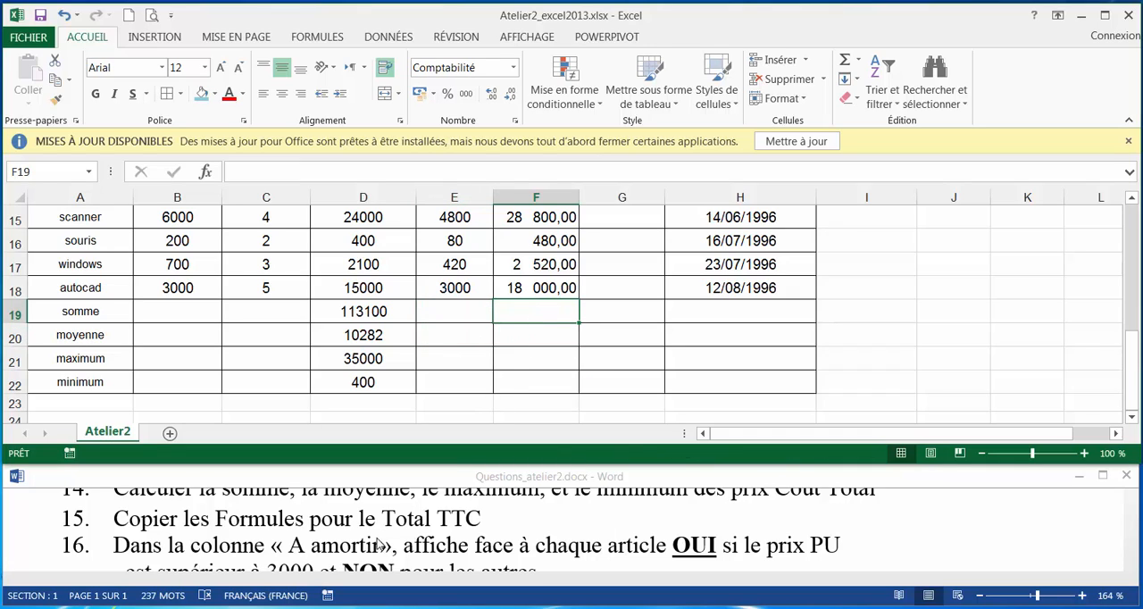
Copy the somme formula from D19 into F19 for the Total TTC column.
{"action": "left_click", "coordinate": [145, 531]}
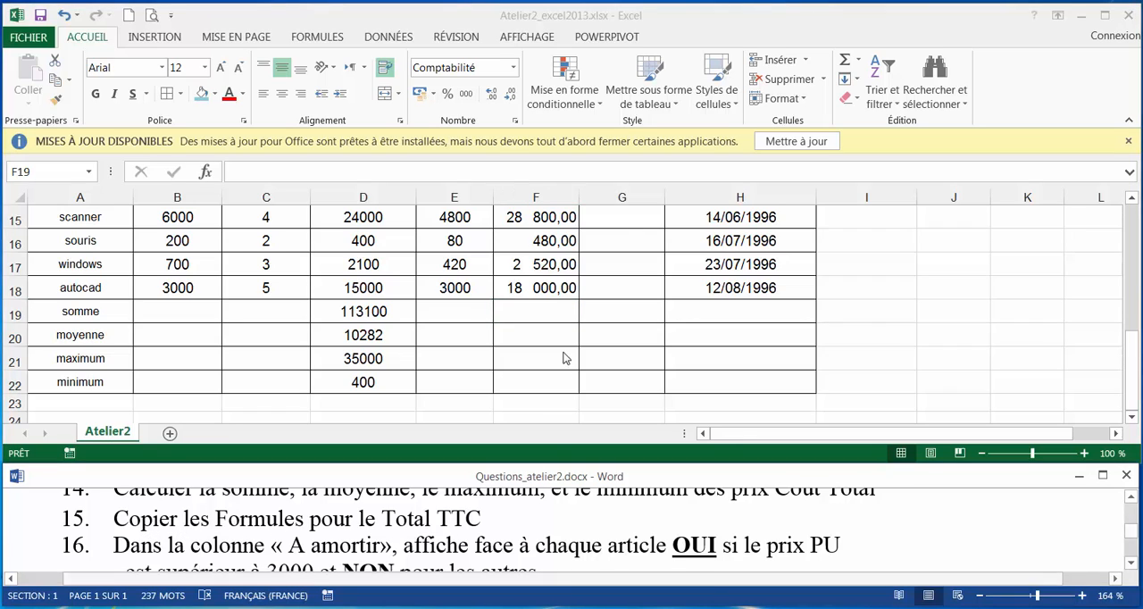
{"action": "left_click", "coordinate": [382, 309]}
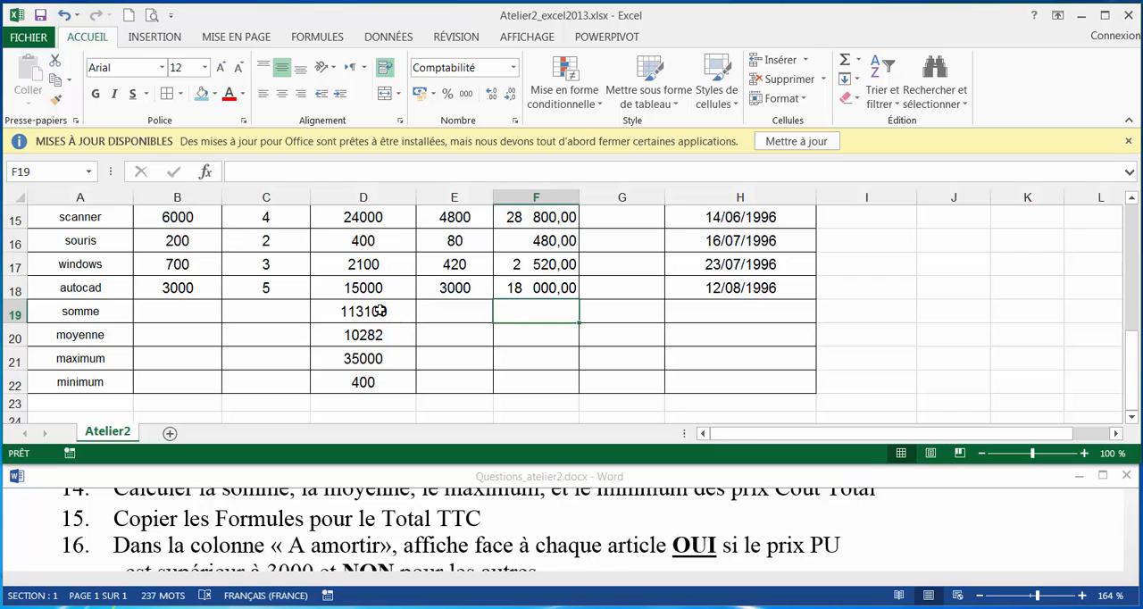
{"action": "right_click", "coordinate": [386, 310]}
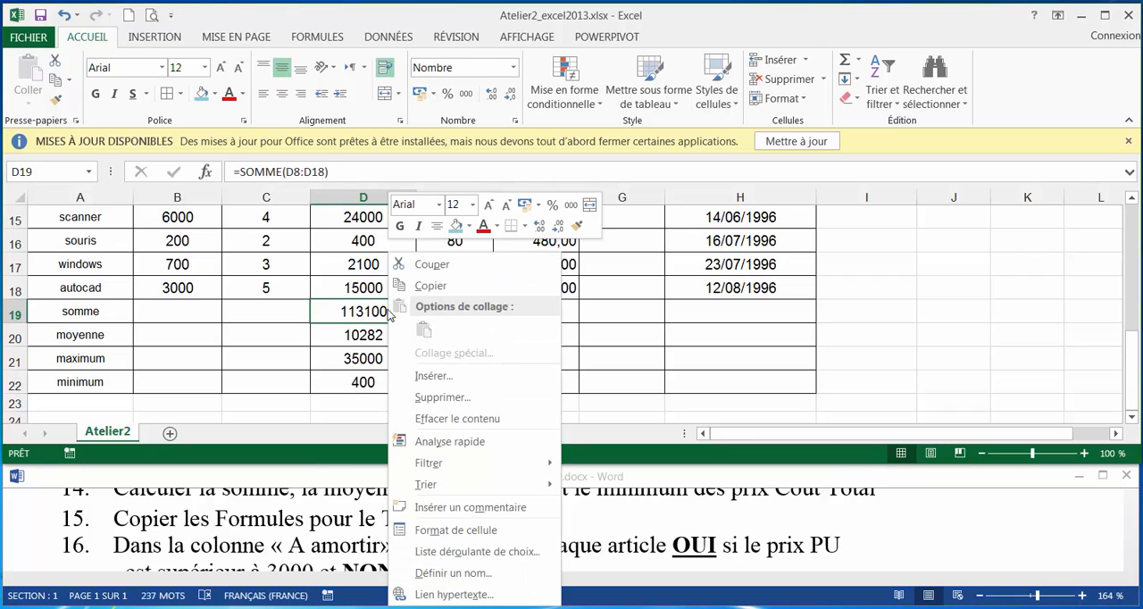
{"action": "left_click", "coordinate": [425, 284]}
{"action": "left_click", "coordinate": [515, 319]}
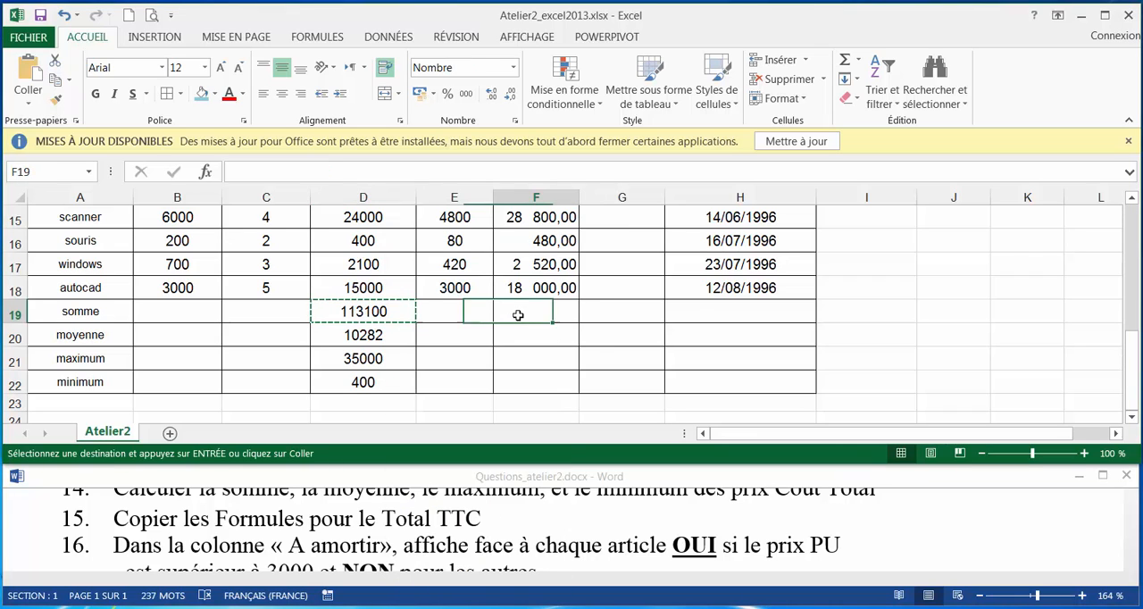
{"action": "right_click", "coordinate": [518, 316]}
{"action": "left_click", "coordinate": [607, 330]}
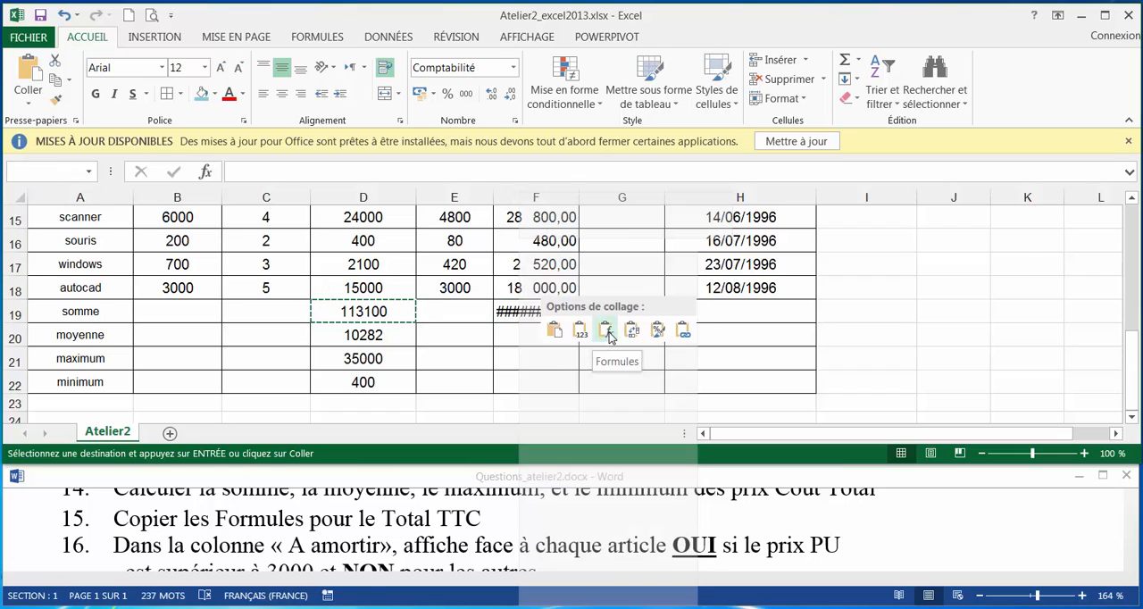
{"action": "key", "text": "Escape"}
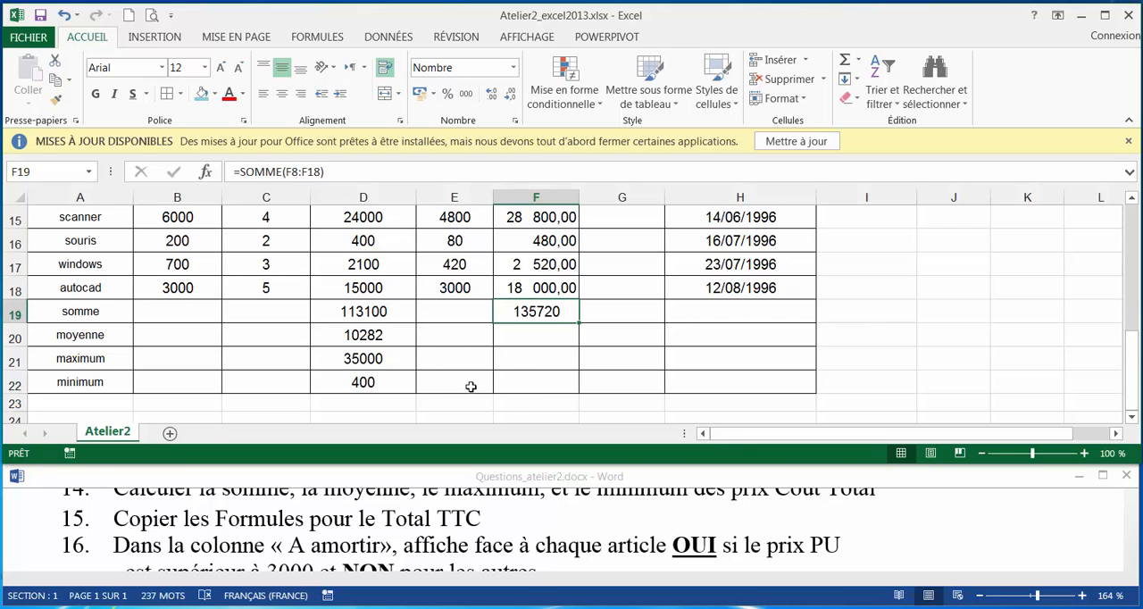
Apply the Milliers cell style to F19:F22 and auto-fit the widths of columns E and F.
{"action": "left_click_drag", "start_coordinate": [521, 385], "coordinate": [538, 306]}
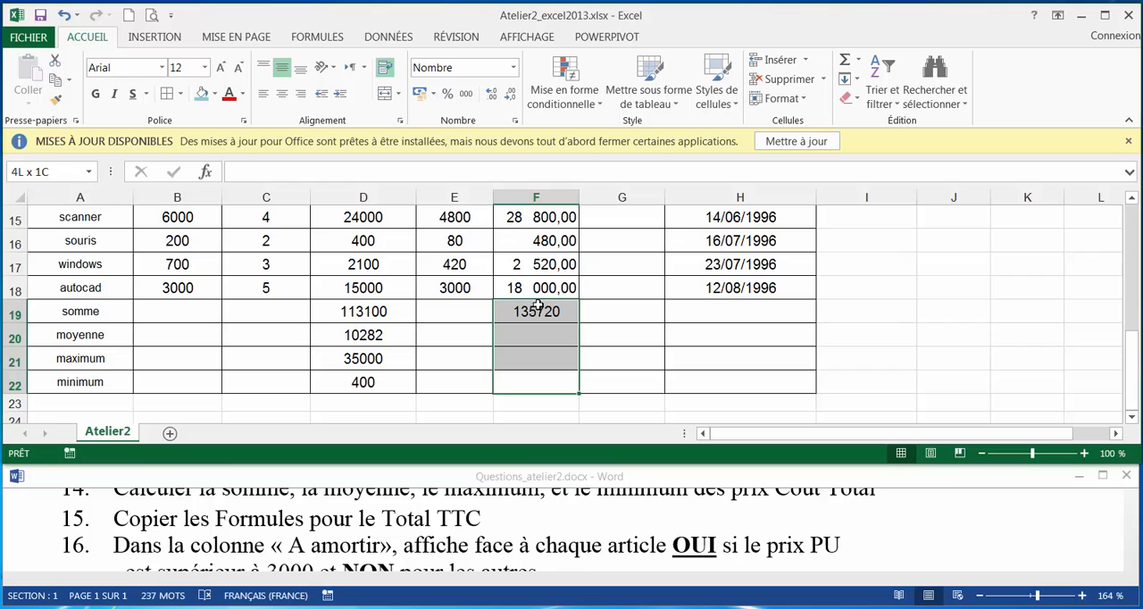
{"action": "left_click", "coordinate": [782, 98]}
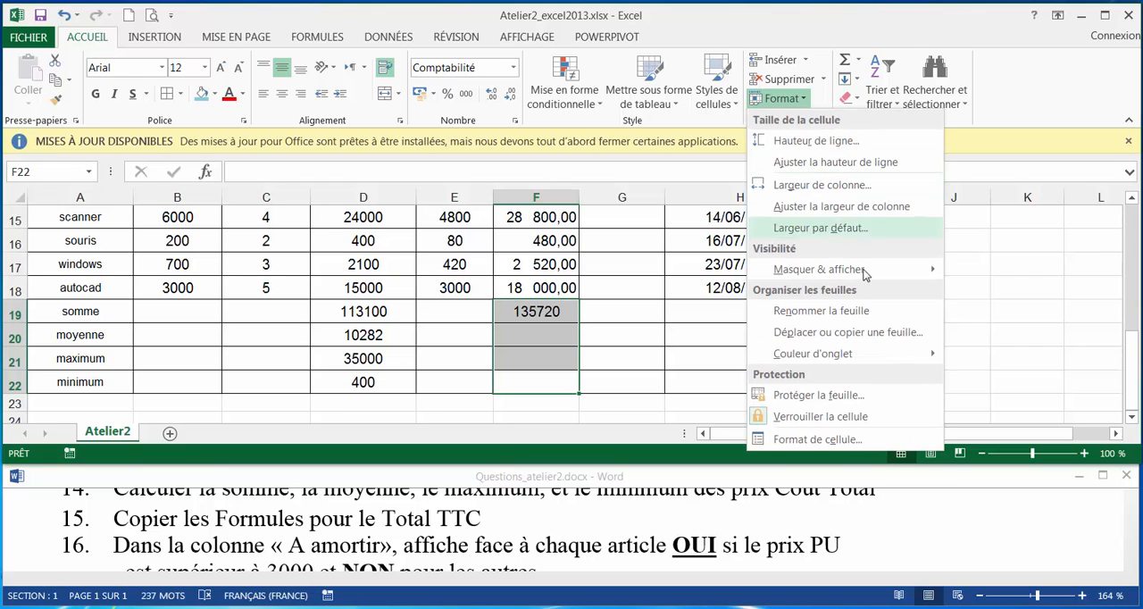
{"action": "left_click", "coordinate": [715, 104]}
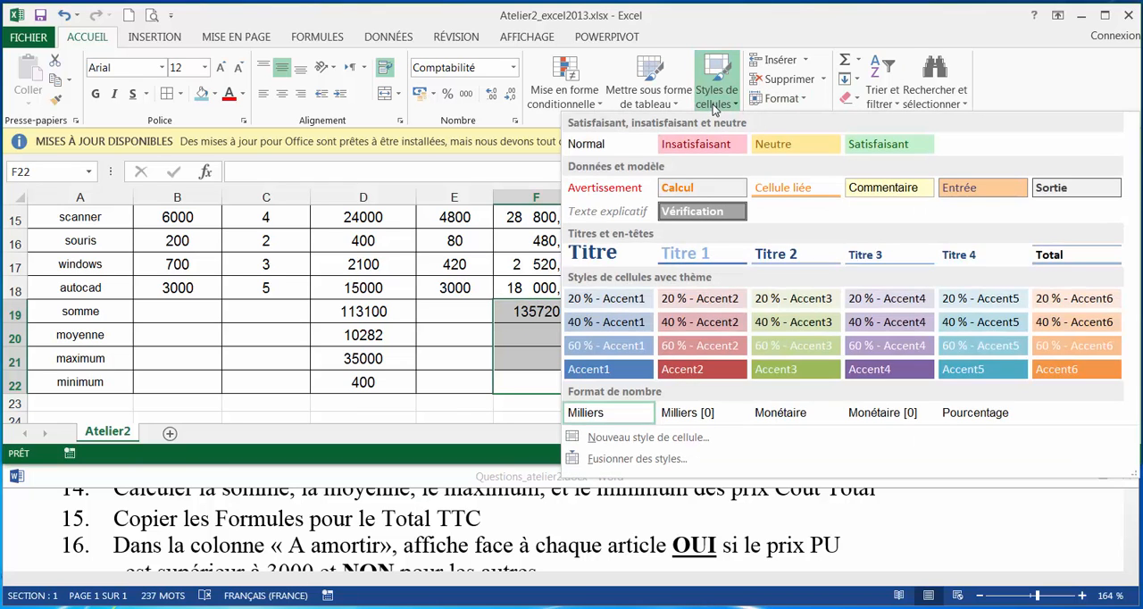
{"action": "left_click", "coordinate": [586, 412]}
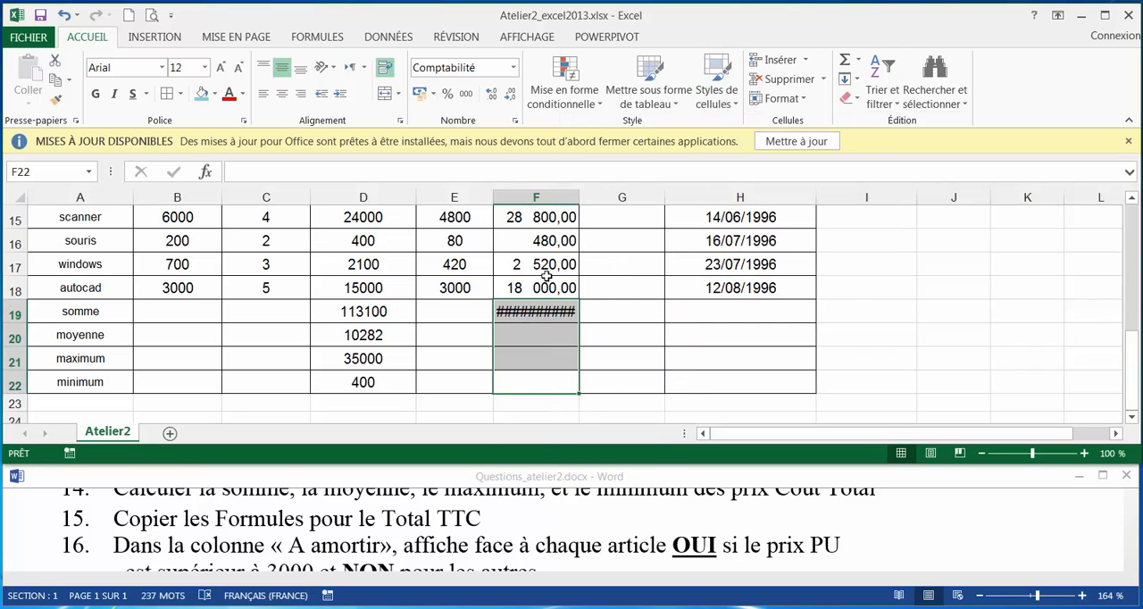
{"action": "double_click", "coordinate": [494, 199]}
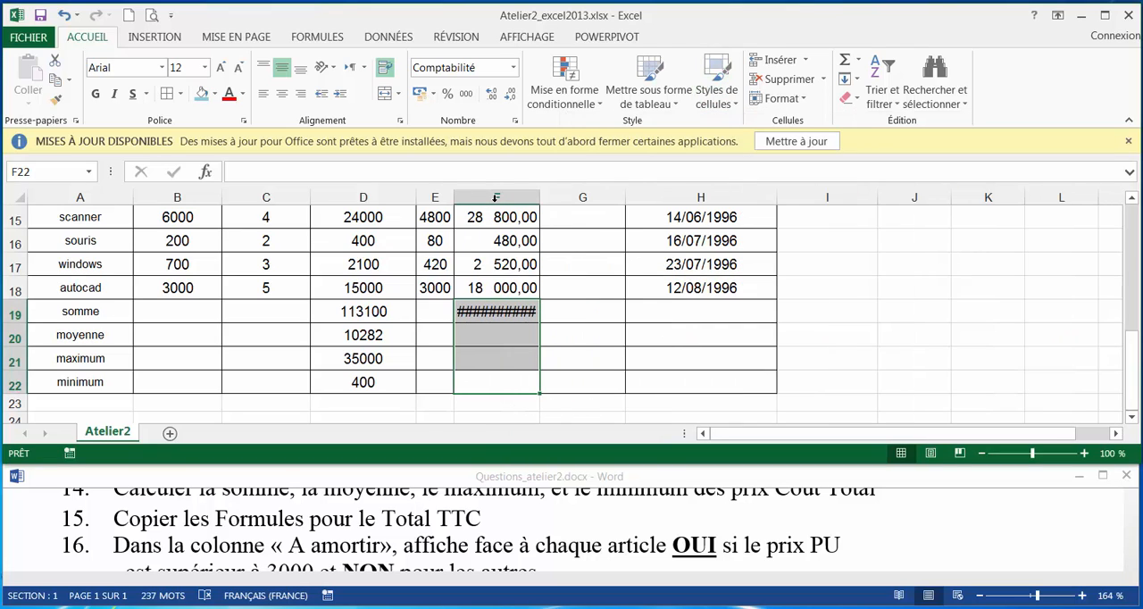
{"action": "double_click", "coordinate": [538, 196]}
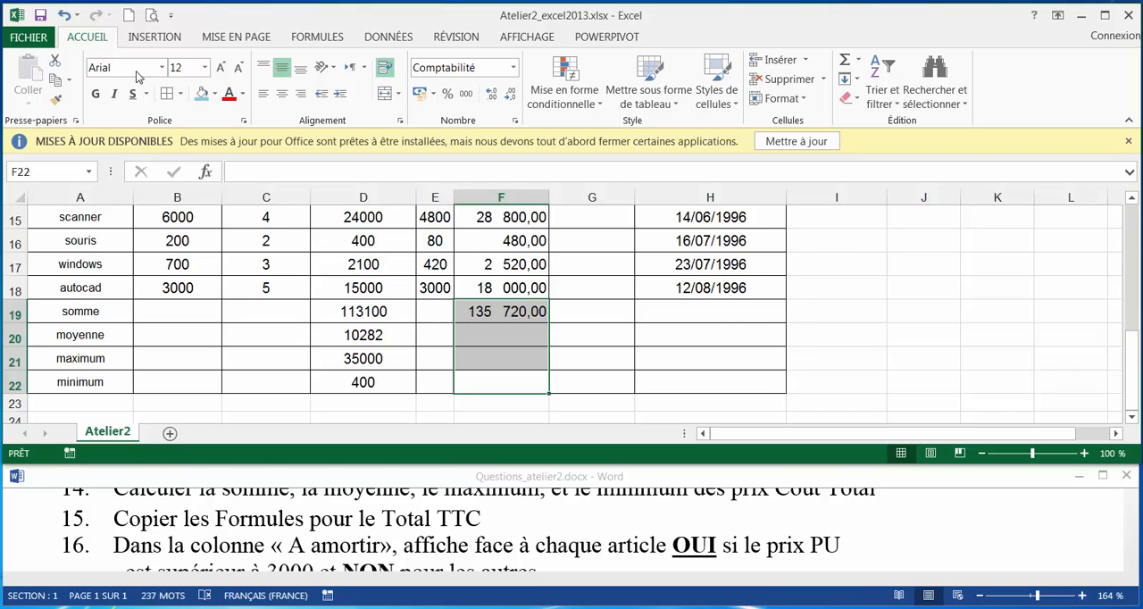
Undo the width auto-fits of columns E and F.
{"action": "left_click", "coordinate": [63, 15]}
{"action": "left_click", "coordinate": [63, 15]}
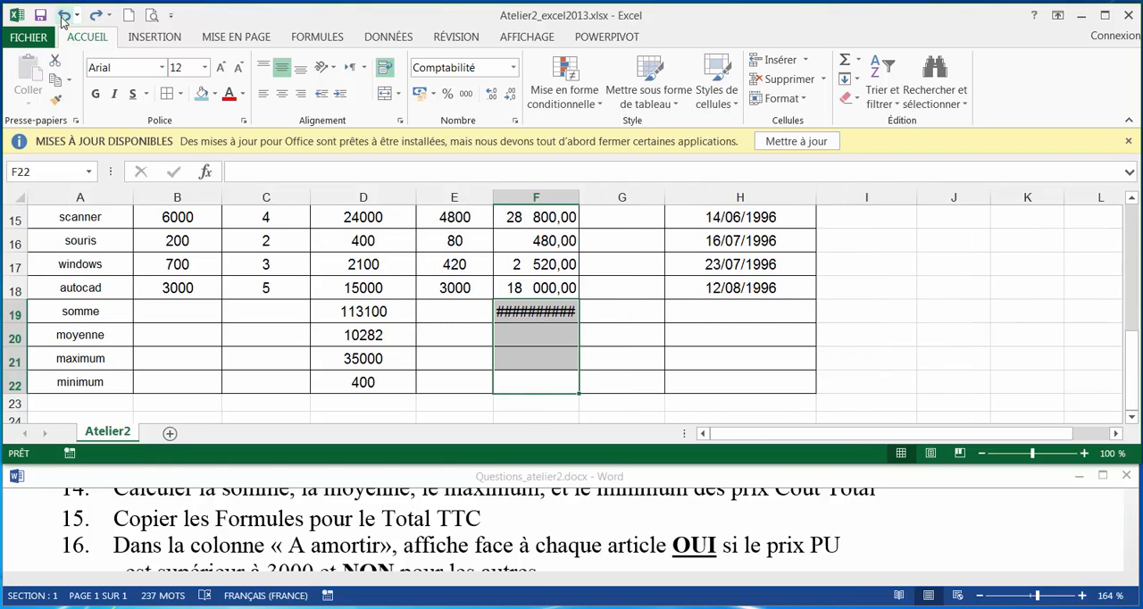
{"action": "left_click", "coordinate": [535, 334]}
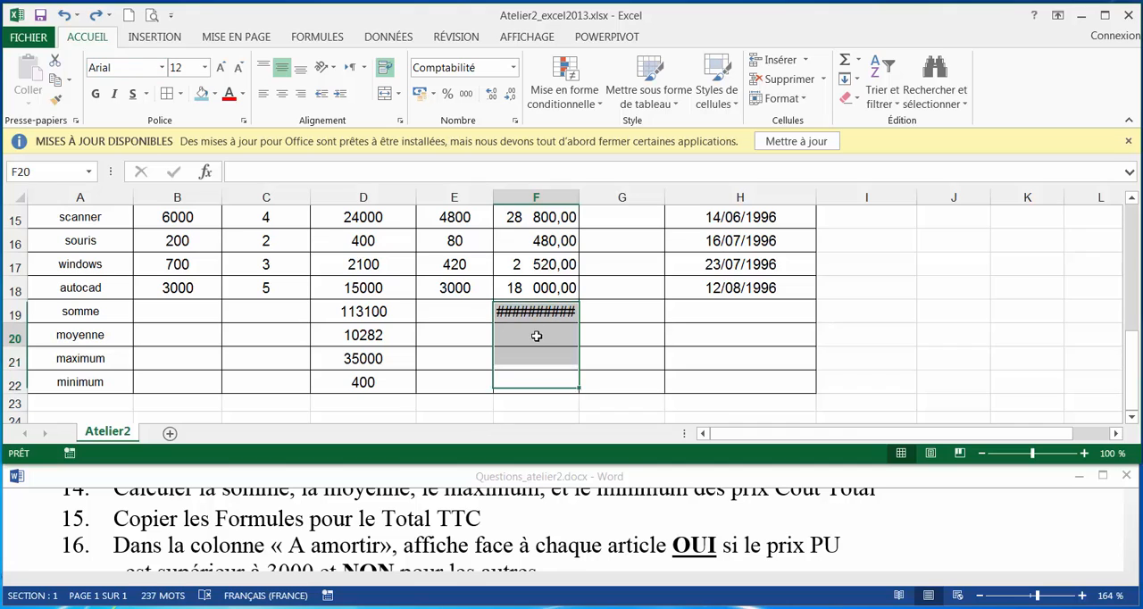
Copy the moyenne formula from D20 into F20 for the Total TTC column, pasting only the formula.
{"action": "right_click", "coordinate": [369, 334]}
{"action": "left_click", "coordinate": [421, 285]}
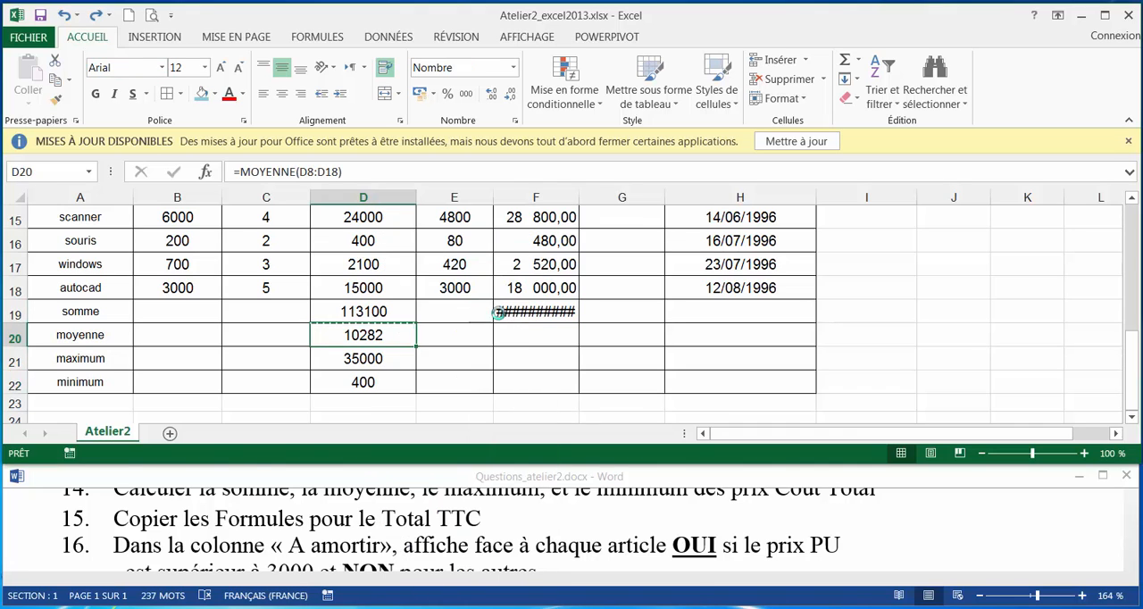
{"action": "right_click", "coordinate": [518, 335]}
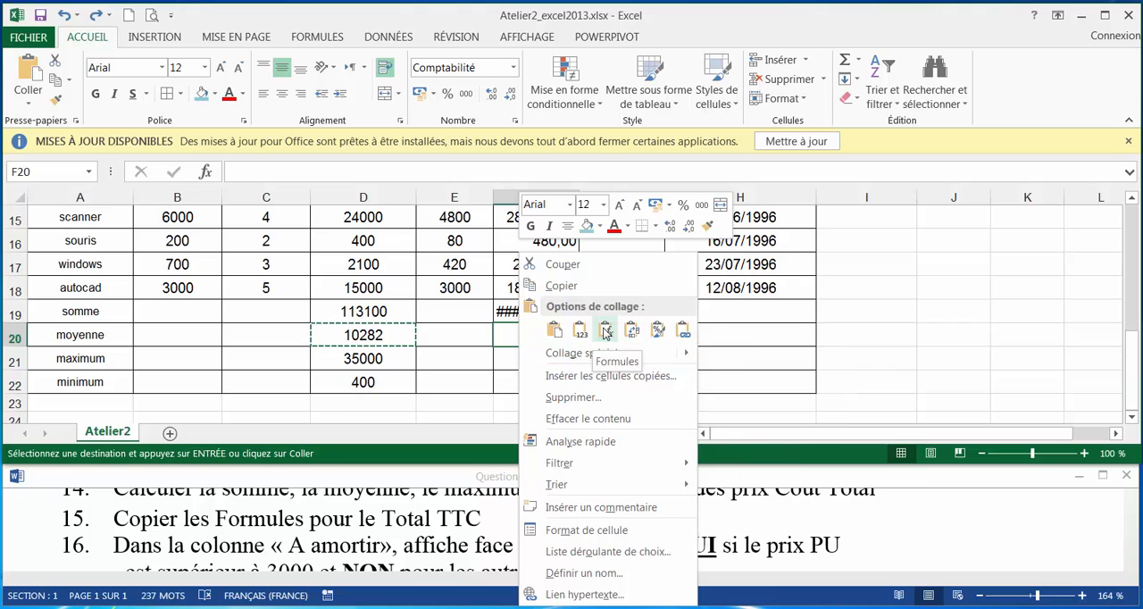
{"action": "left_click", "coordinate": [607, 331]}
Copy the maximum formula from D21 into F21 for the Total TTC column, pasting only the formula.
{"action": "right_click", "coordinate": [386, 357]}
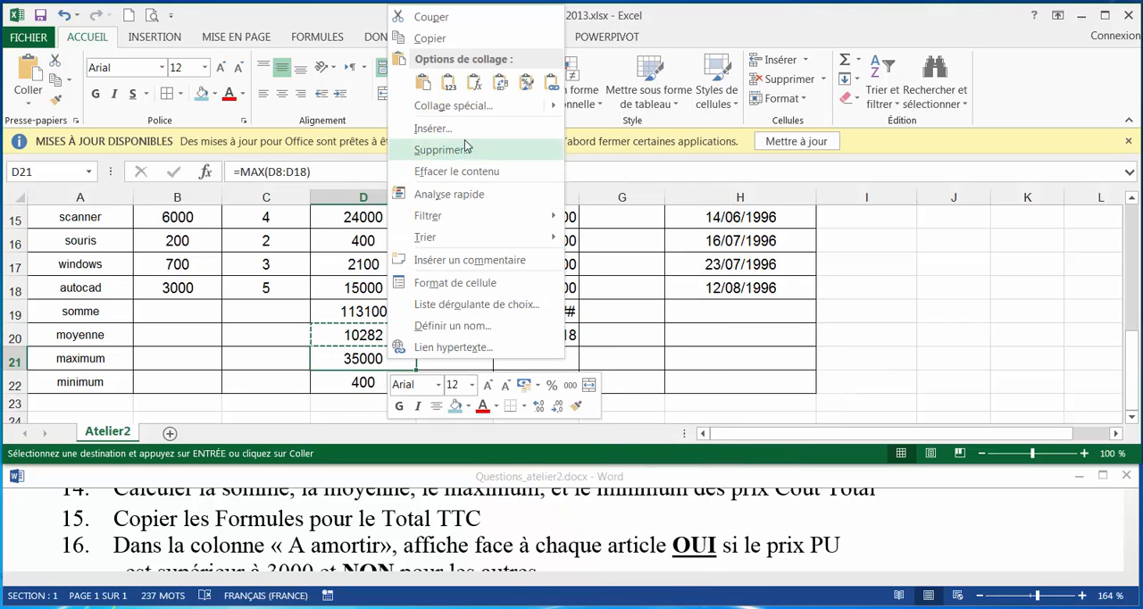
{"action": "left_click", "coordinate": [423, 39]}
{"action": "right_click", "coordinate": [510, 358]}
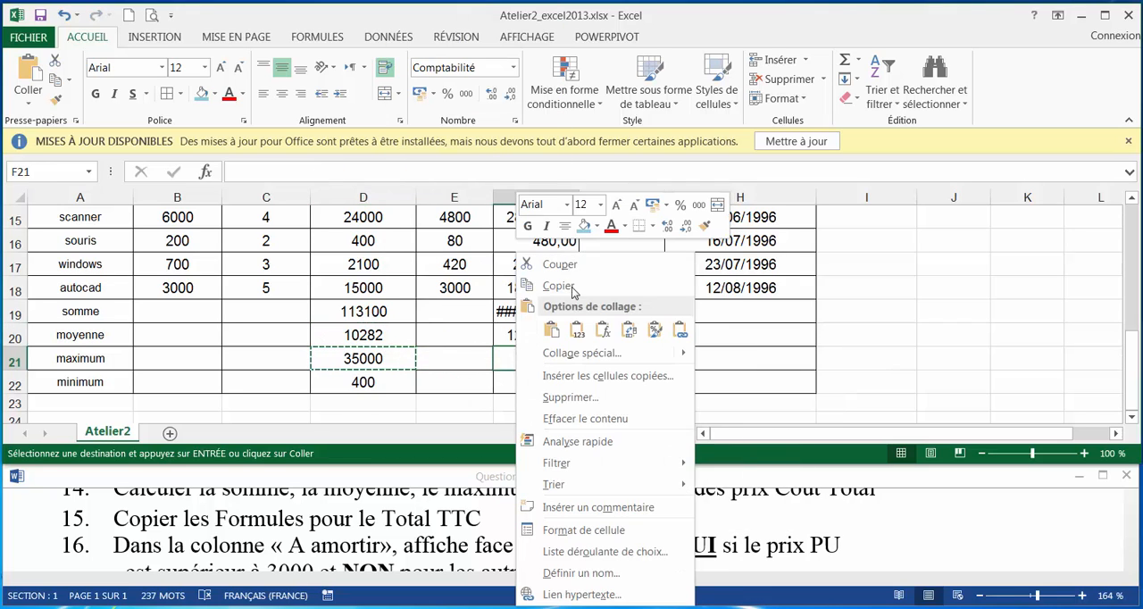
{"action": "left_click", "coordinate": [607, 331]}
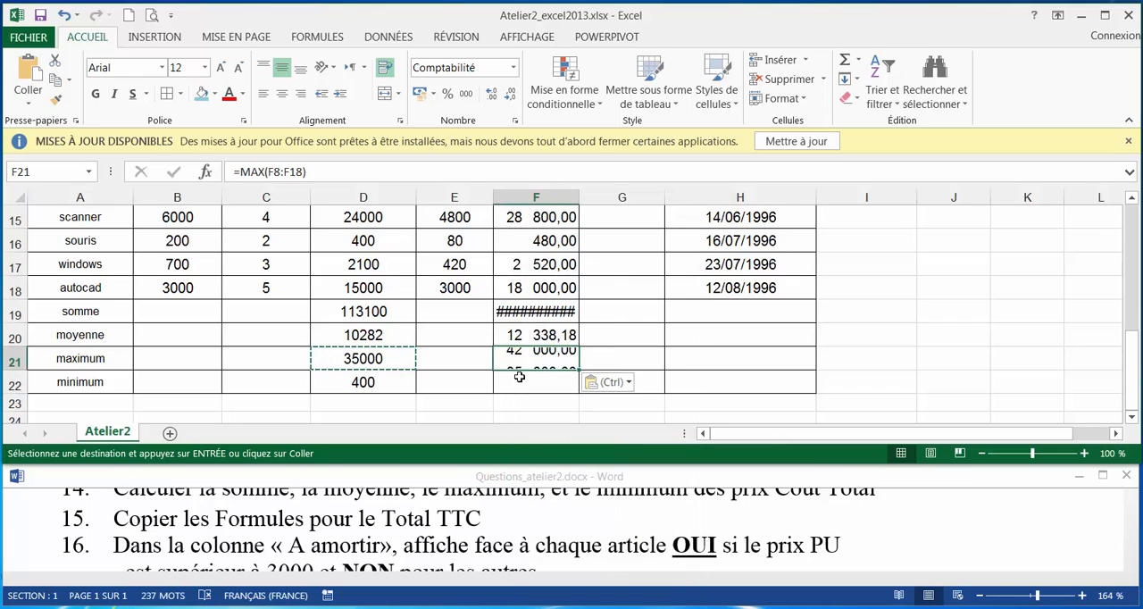
Copy the minimum formula from D22 into F22 for the Total TTC column, pasting only the formula.
{"action": "right_click", "coordinate": [382, 380]}
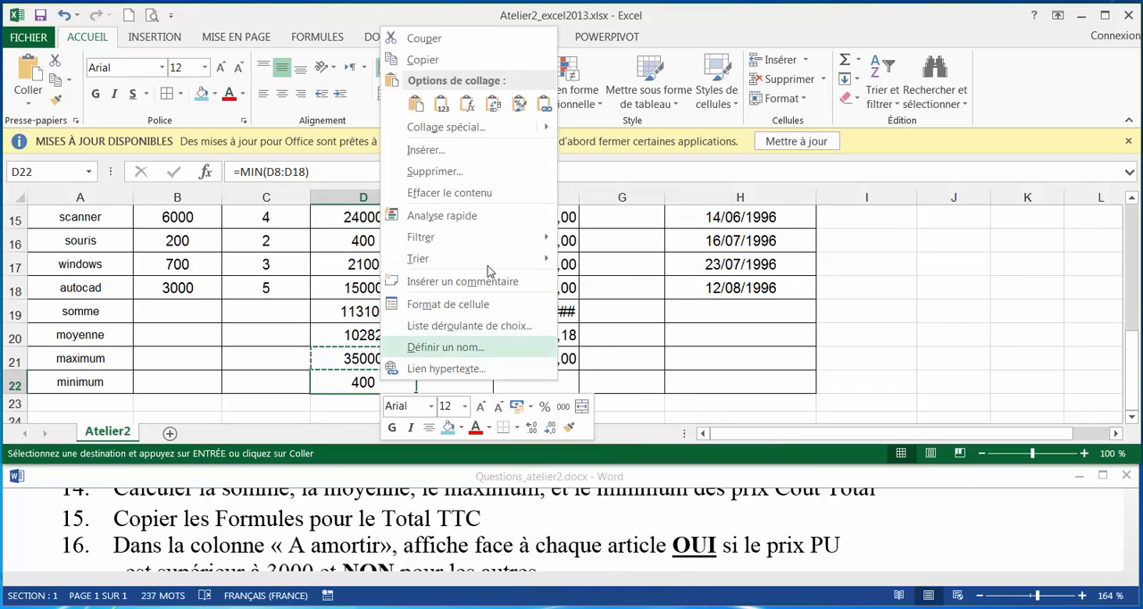
{"action": "left_click", "coordinate": [429, 63]}
{"action": "right_click", "coordinate": [519, 382]}
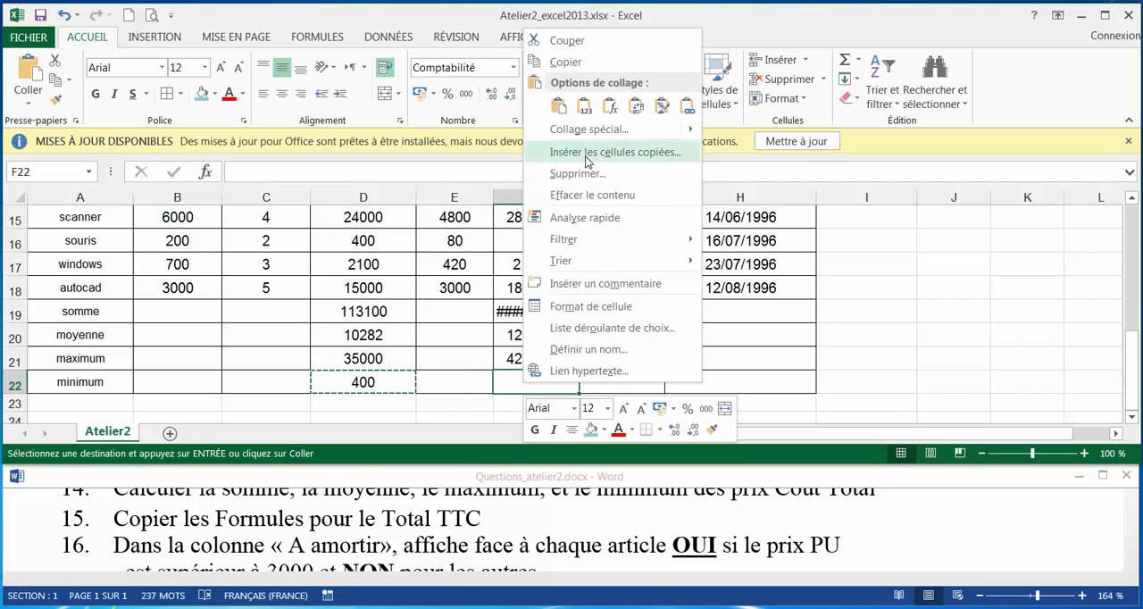
{"action": "left_click", "coordinate": [615, 109]}
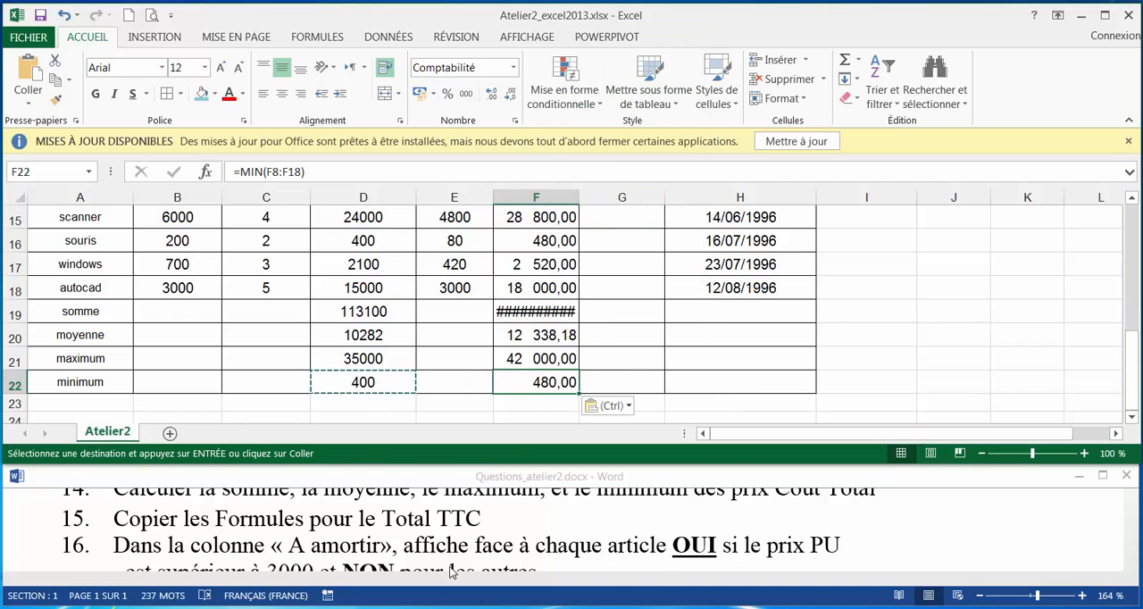
Read question 16 in Questions_atelier2 and start an SI formula in G8, the first A amortir cell.
{"action": "left_click", "coordinate": [233, 551]}
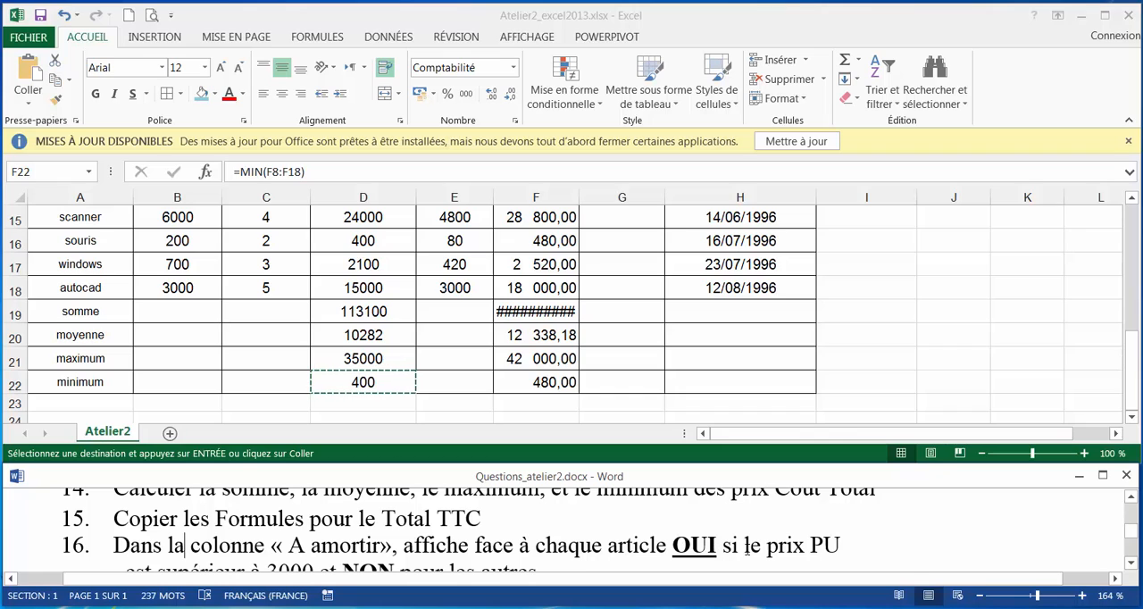
{"action": "scroll", "coordinate": [797, 546], "scroll_direction": "down", "scroll_amount": 1}
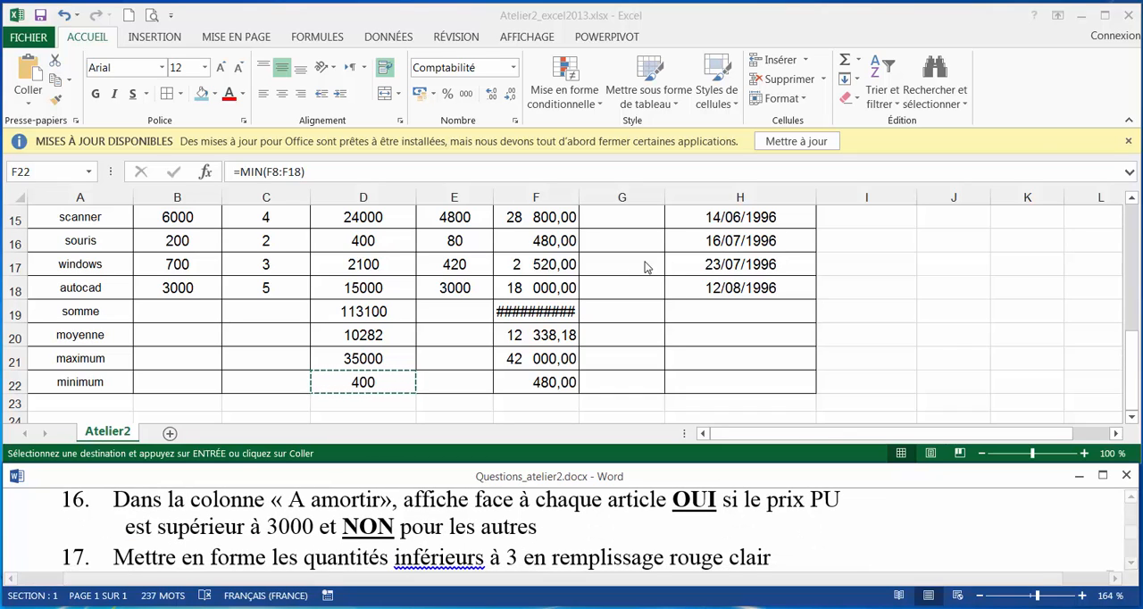
{"action": "left_click", "coordinate": [621, 279]}
{"action": "scroll", "coordinate": [569, 377], "scroll_direction": "up", "scroll_amount": 3}
{"action": "scroll", "coordinate": [569, 376], "scroll_direction": "up", "scroll_amount": 2}
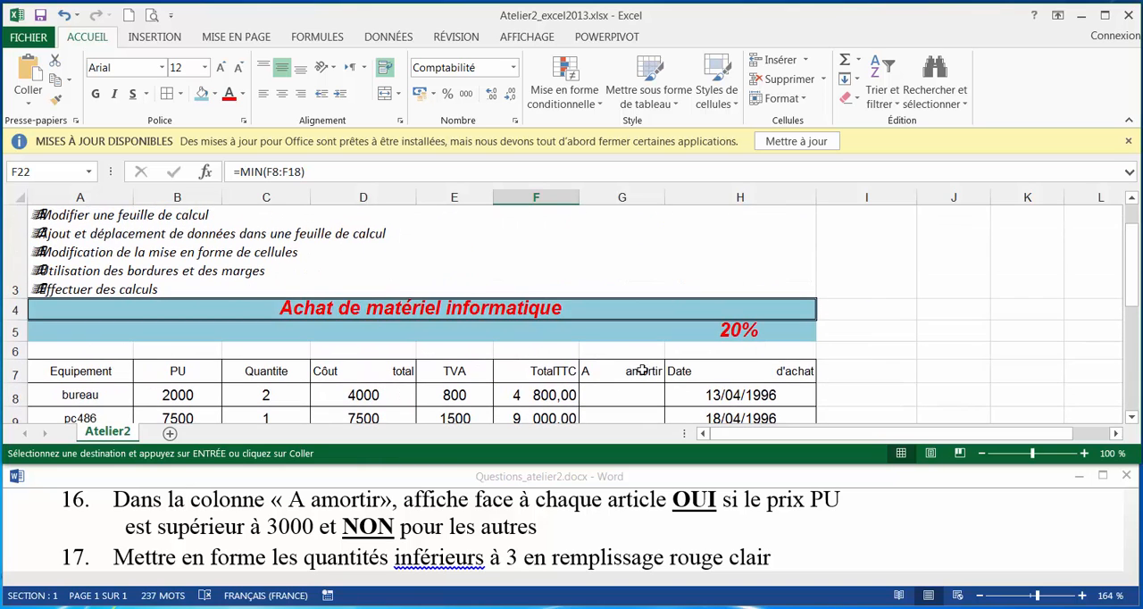
{"action": "scroll", "coordinate": [637, 378], "scroll_direction": "down", "scroll_amount": 2}
{"action": "left_click", "coordinate": [625, 258]}
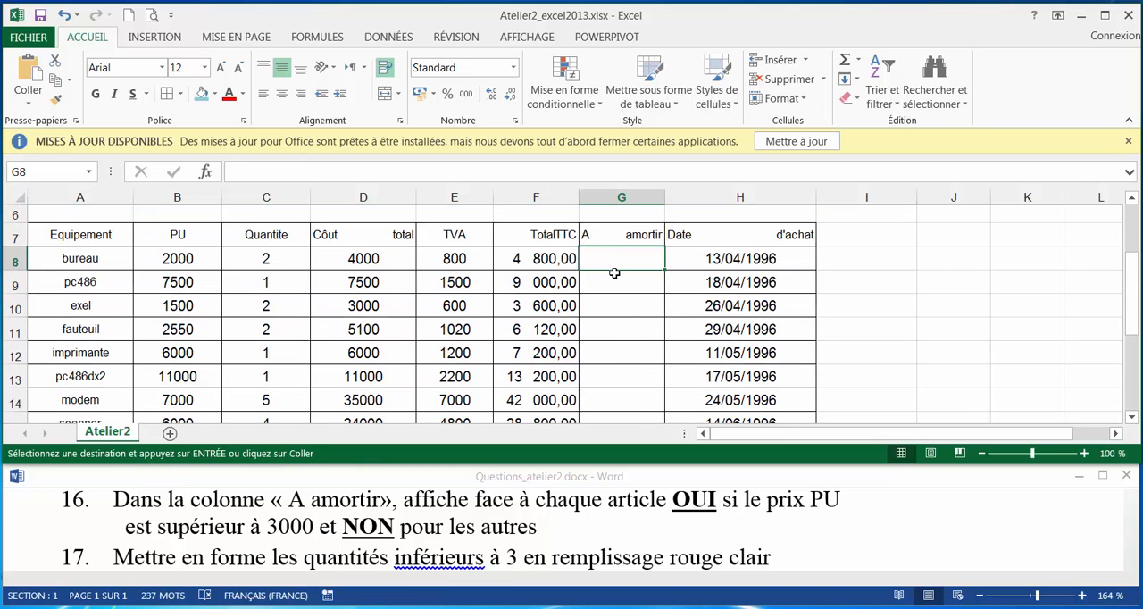
{"action": "type", "text": "à"}
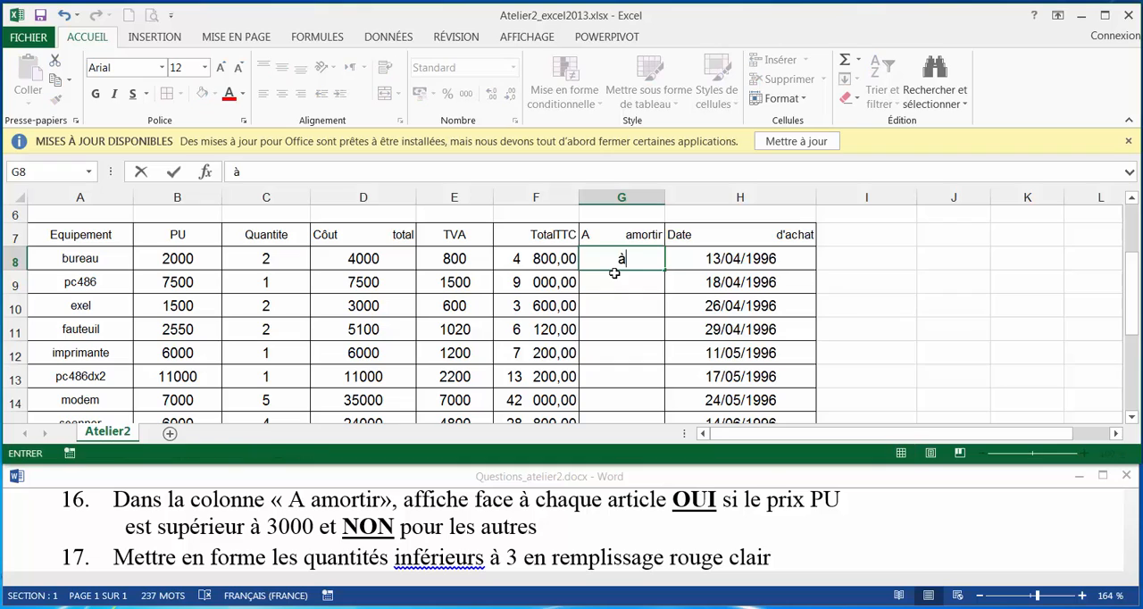
{"action": "key", "text": "BackSpace"}
{"action": "type", "text": "="}
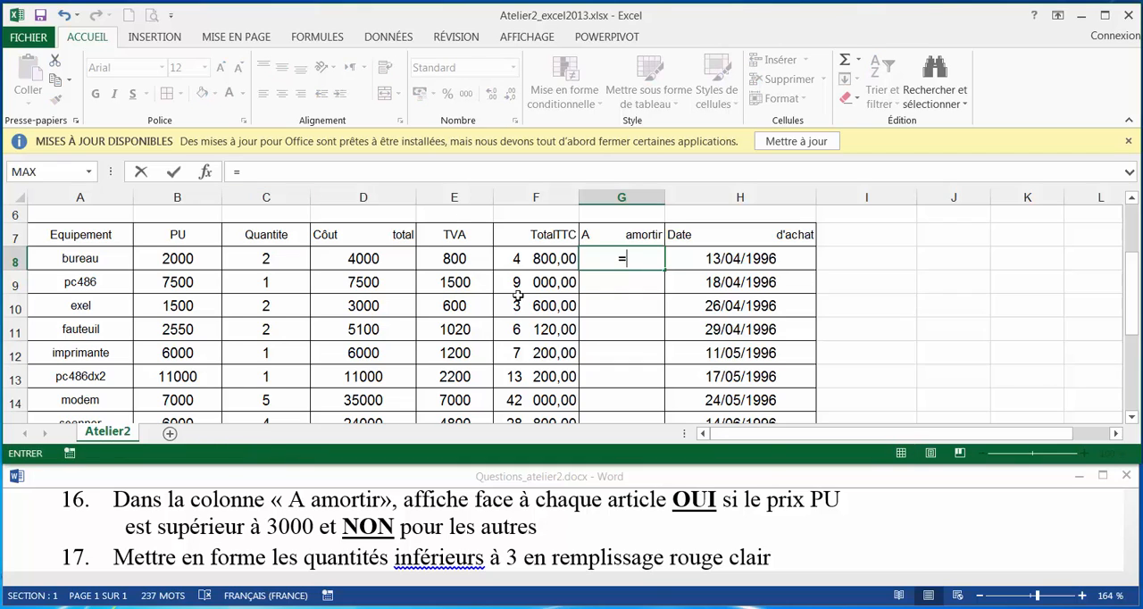
{"action": "type", "text": "si"}
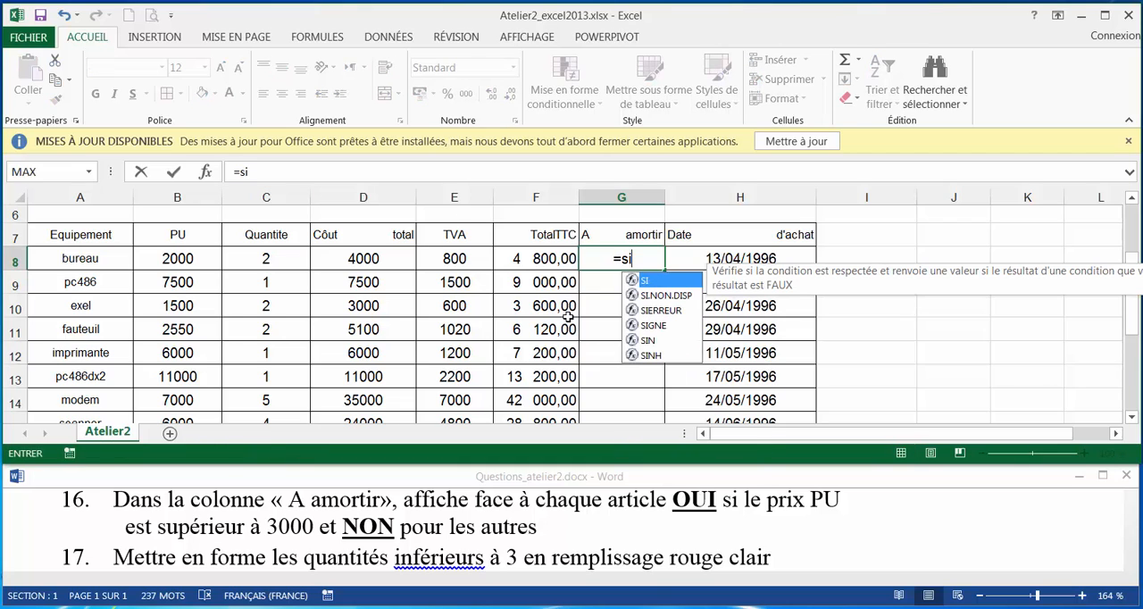
{"action": "double_click", "coordinate": [670, 282]}
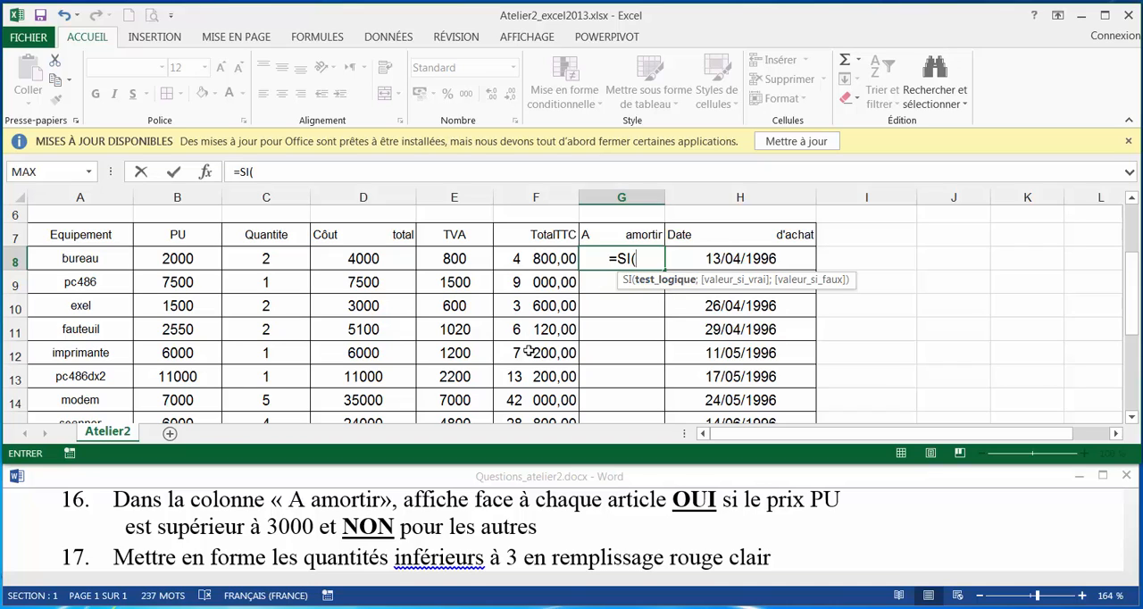
Give the SI formula in G8 the condition B8>3000 with OUI as the value if true, and enter it.
{"action": "left_click", "coordinate": [200, 262]}
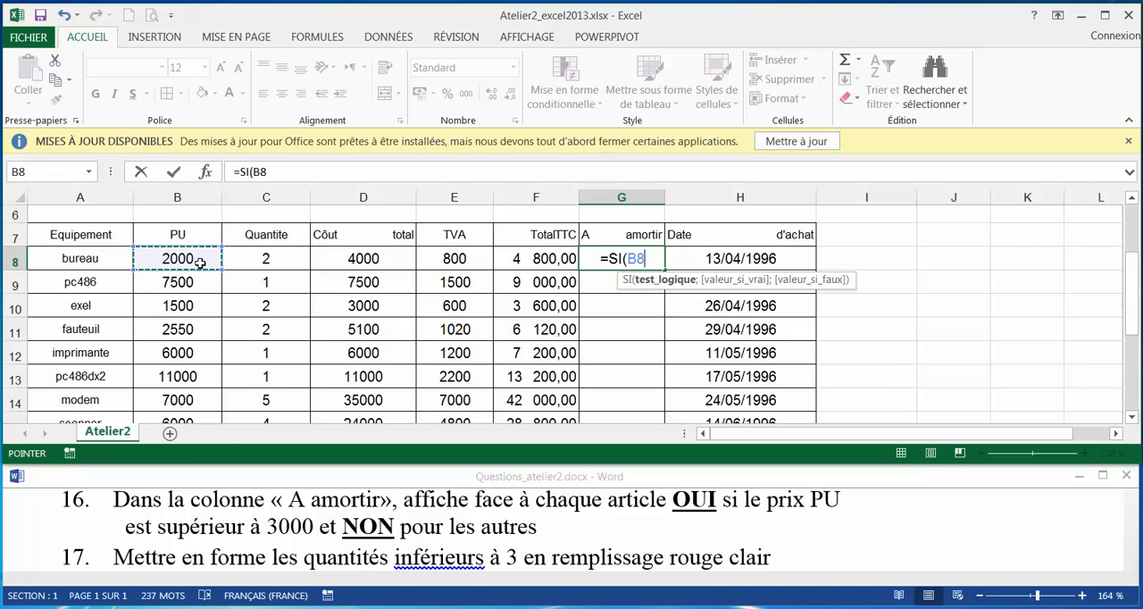
{"action": "type", "text": ">"}
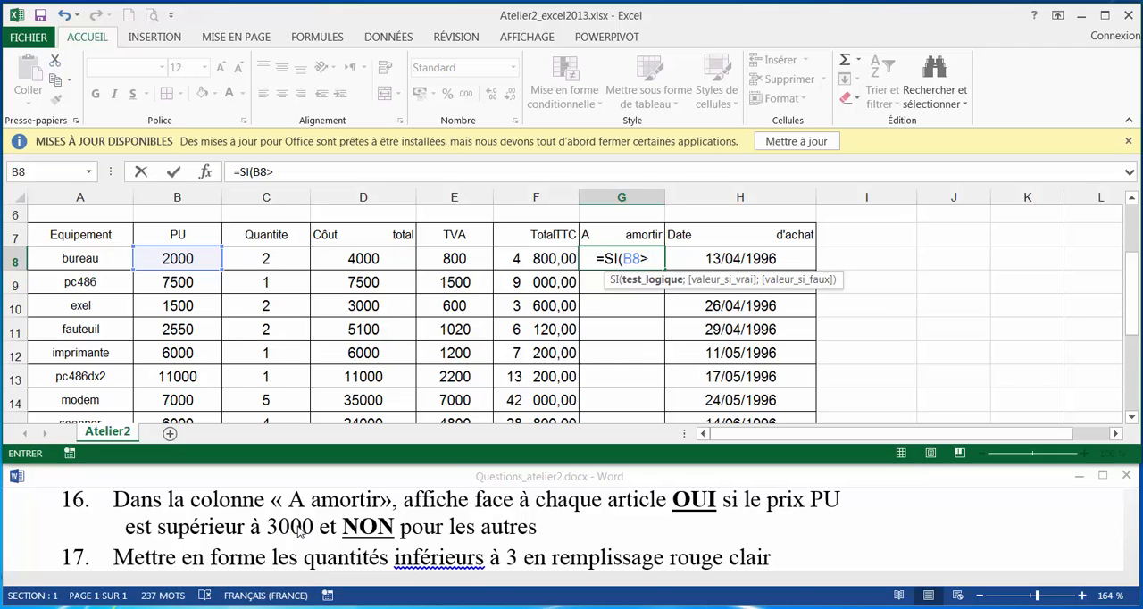
{"action": "type", "text": "3000;"}
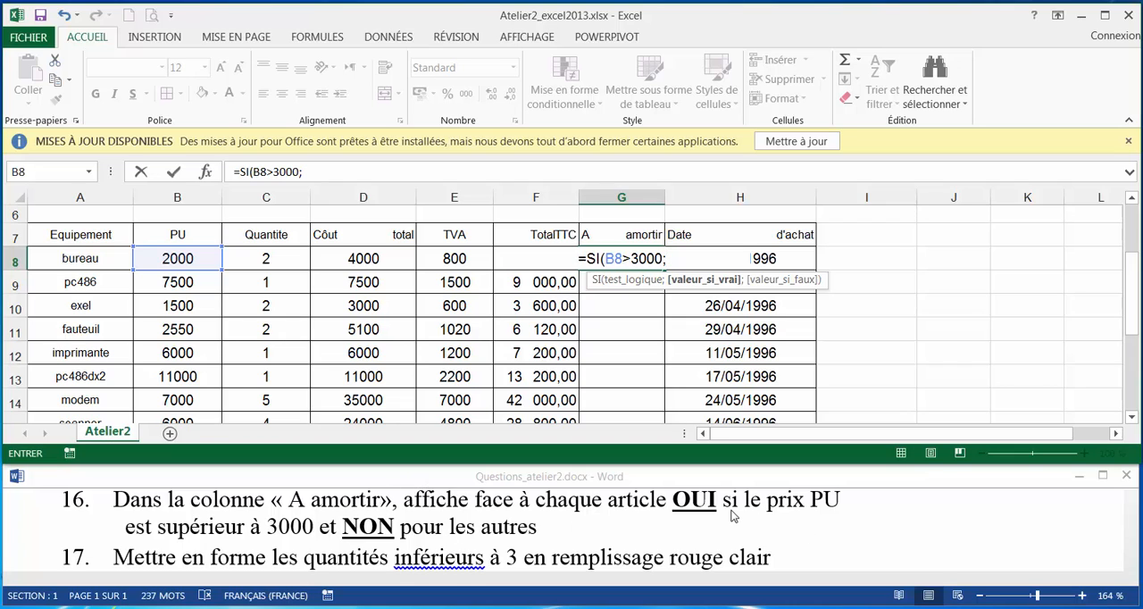
{"action": "type", "text": "OUI"}
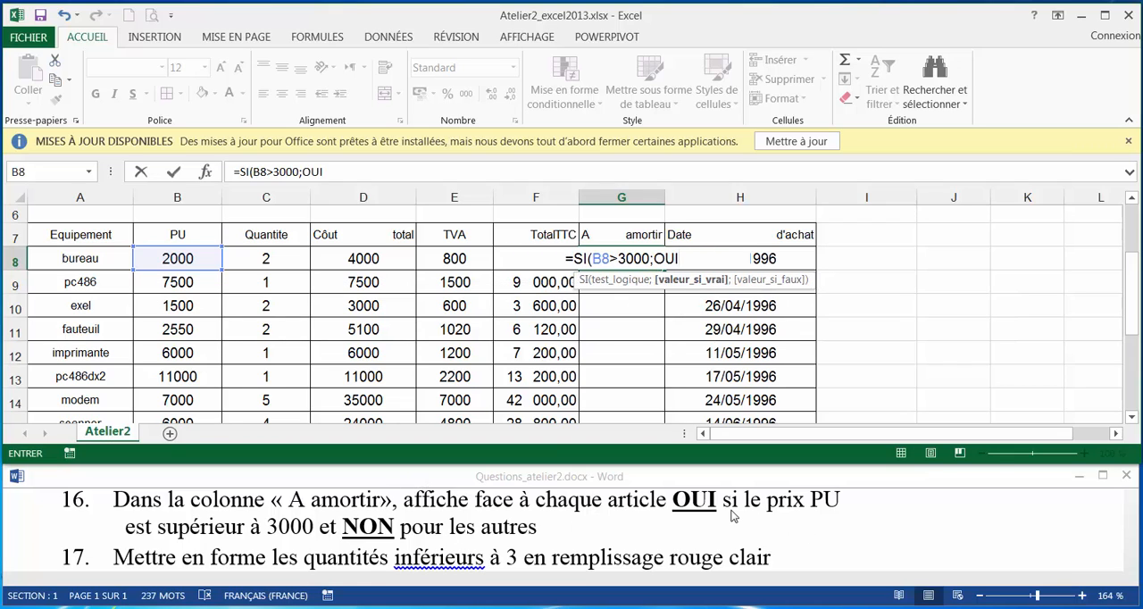
{"action": "key", "text": "Left"}
{"action": "key", "text": "Left"}
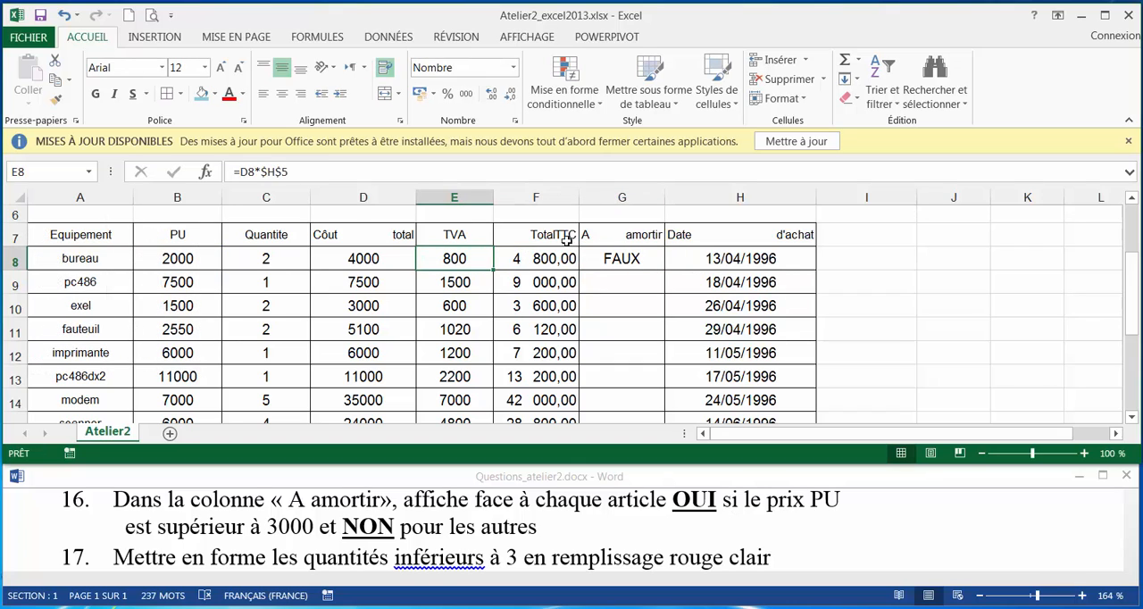
Correct the formula in G8 to =SI(B8>3000;"OUI";"NON").
{"action": "left_click", "coordinate": [625, 259]}
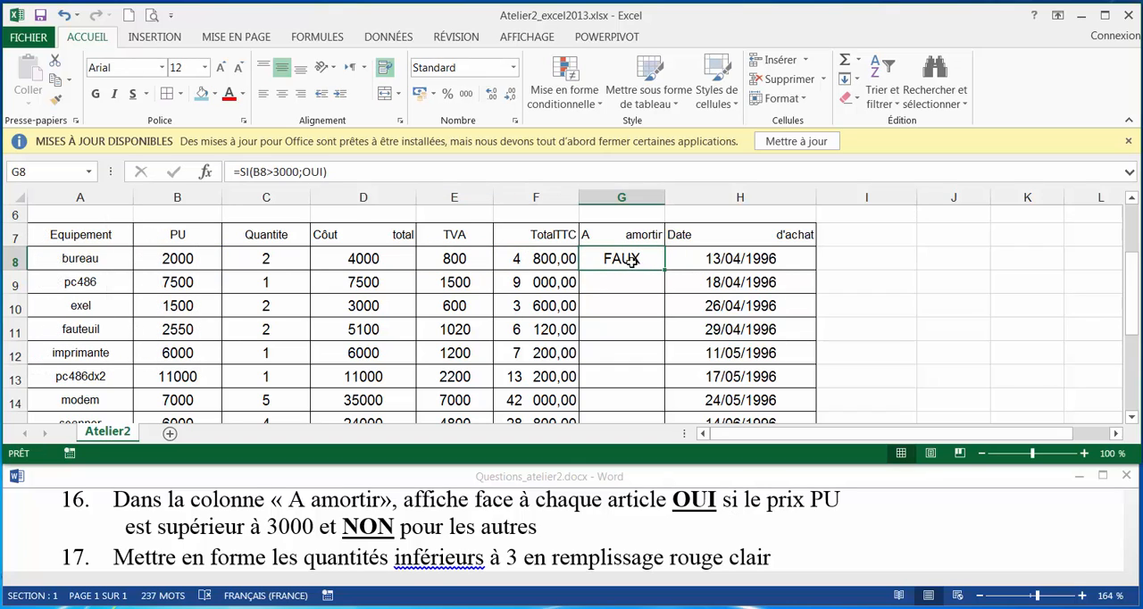
{"action": "left_click", "coordinate": [304, 173]}
{"action": "key", "text": "End"}
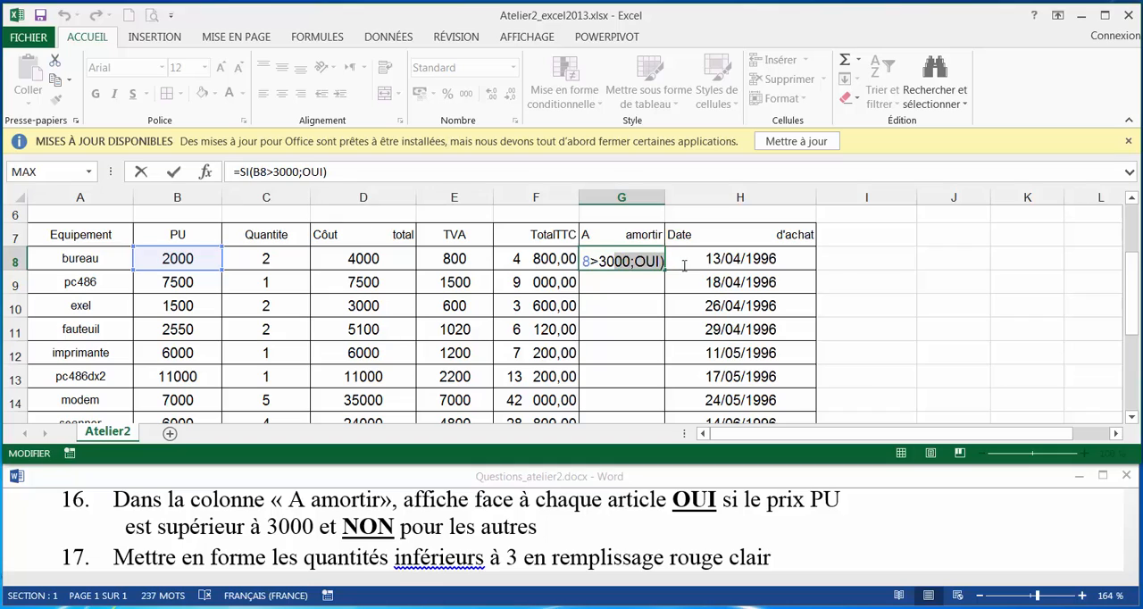
{"action": "left_click_drag", "start_coordinate": [684, 265], "coordinate": [634, 259]}
{"action": "left_click", "coordinate": [651, 259]}
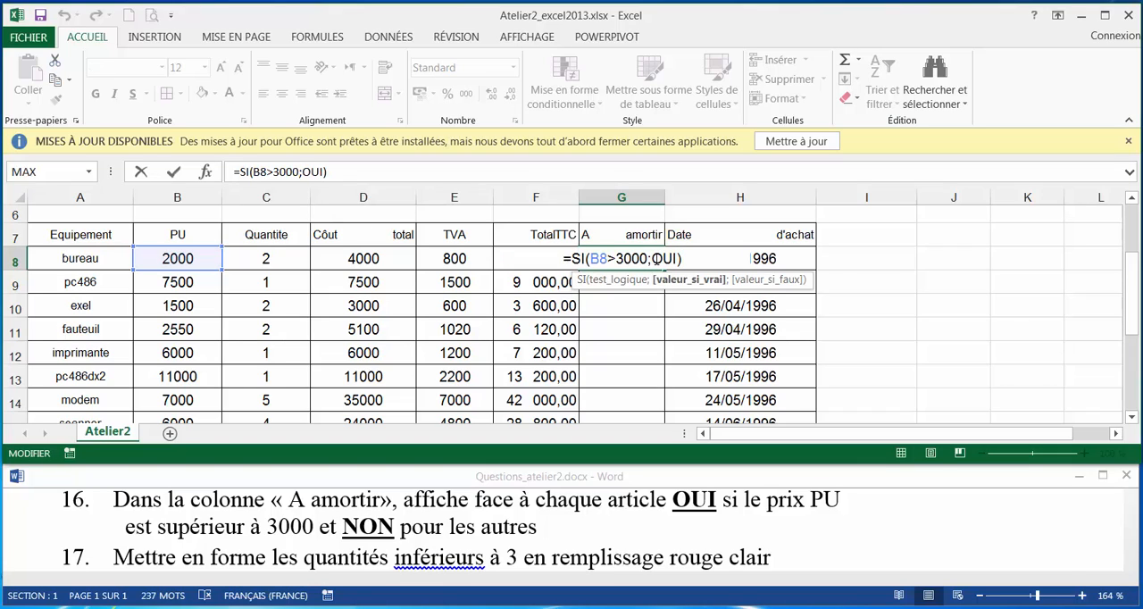
{"action": "type", "text": "\""}
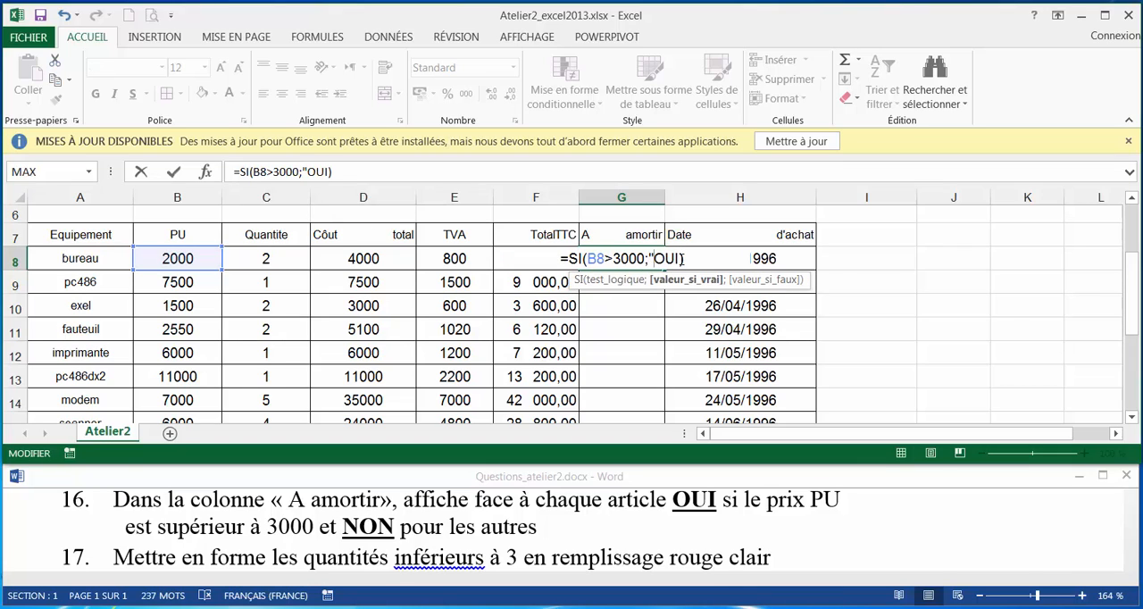
{"action": "left_click", "coordinate": [682, 259]}
{"action": "type", "text": "\""}
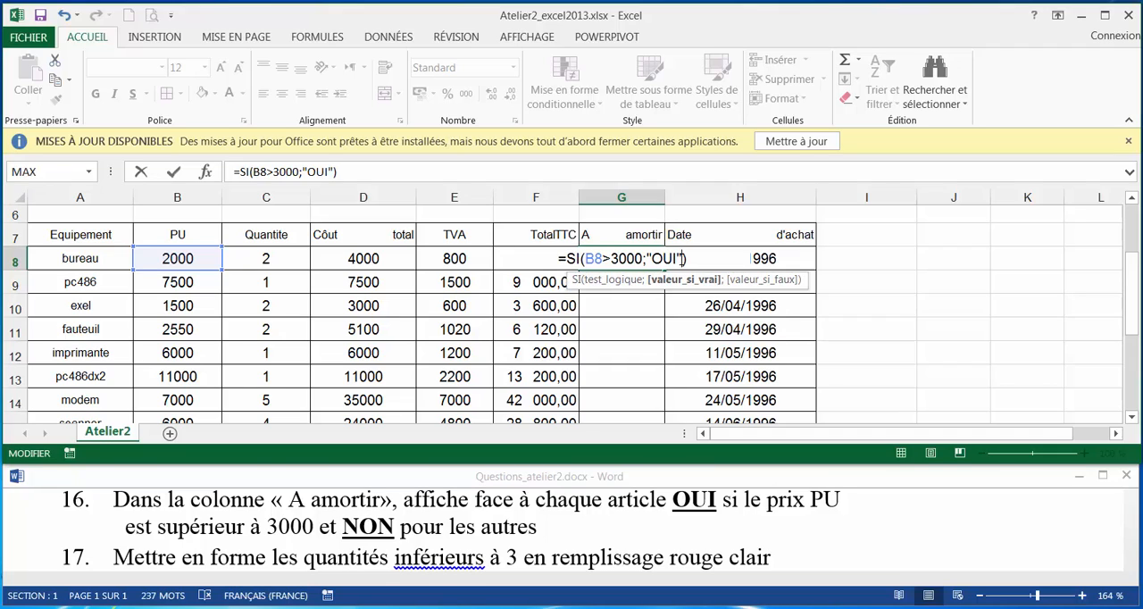
{"action": "type", "text": ";"}
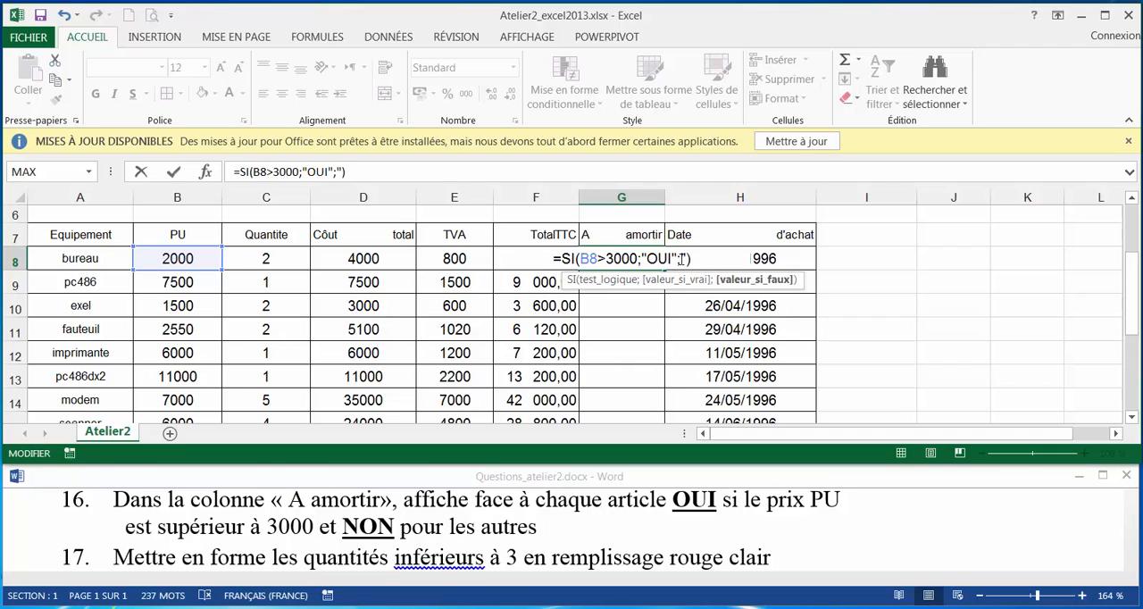
{"action": "type", "text": "\"NON\""}
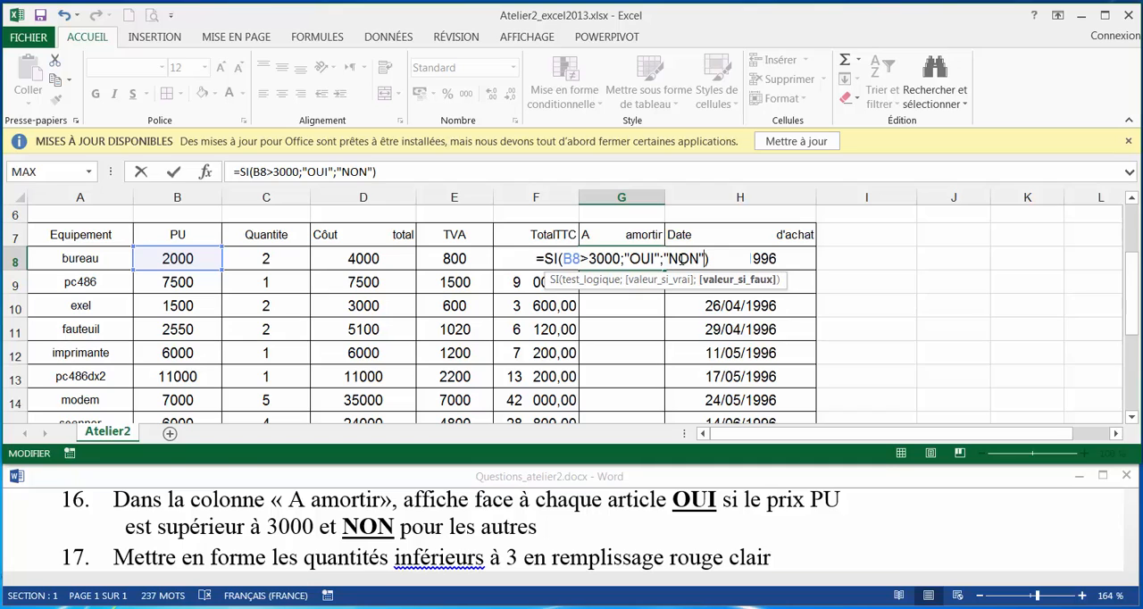
{"action": "key", "text": "Return"}
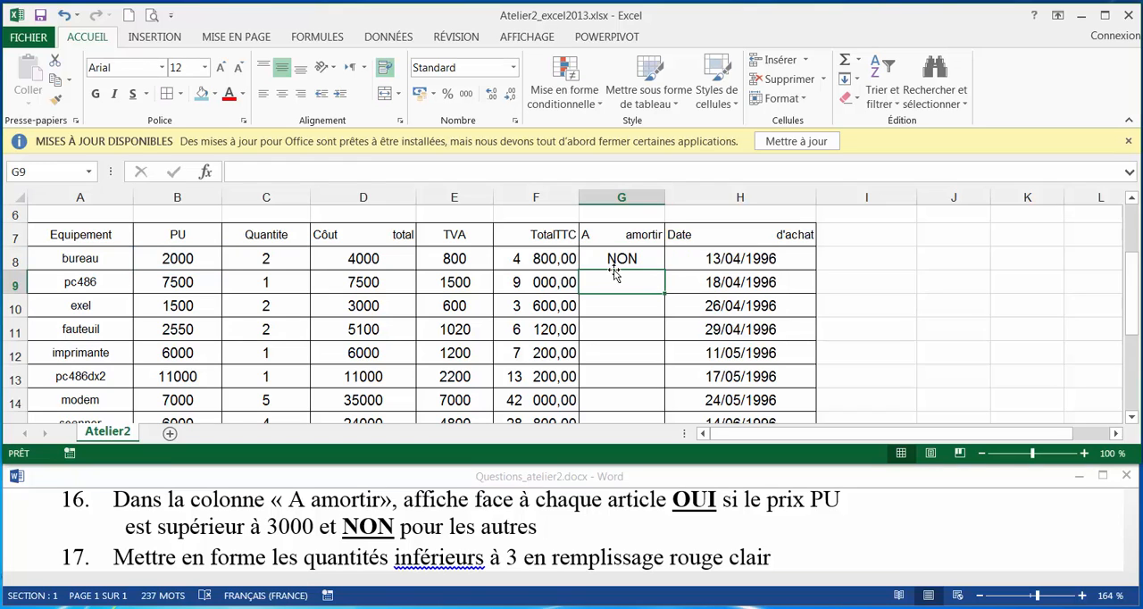
Fill the A amortir formula from G8 down to the autocad row, G18.
{"action": "left_click", "coordinate": [635, 261]}
{"action": "mouse_move", "coordinate": [665, 269]}
{"action": "left_mouse_down"}
{"action": "mouse_move", "coordinate": [641, 419]}
{"action": "mouse_move", "coordinate": [656, 376]}
{"action": "mouse_move", "coordinate": [653, 391]}
{"action": "left_mouse_up"}
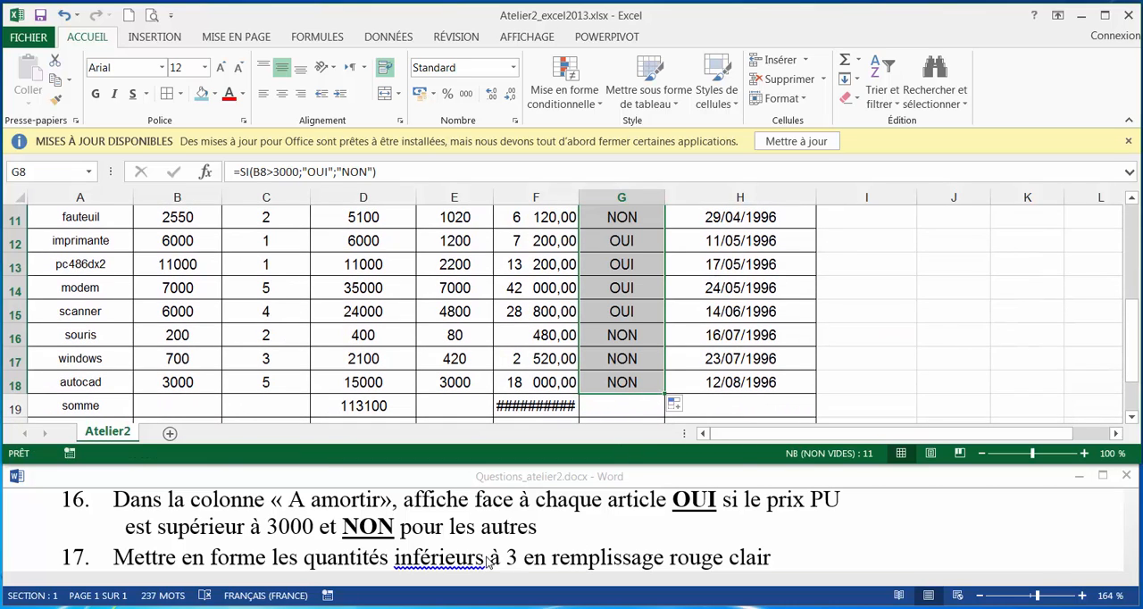
Read question 17 in Questions_atelier2 and start a new conditional formatting rule for the quantities in C8:C18.
{"action": "left_click", "coordinate": [344, 543]}
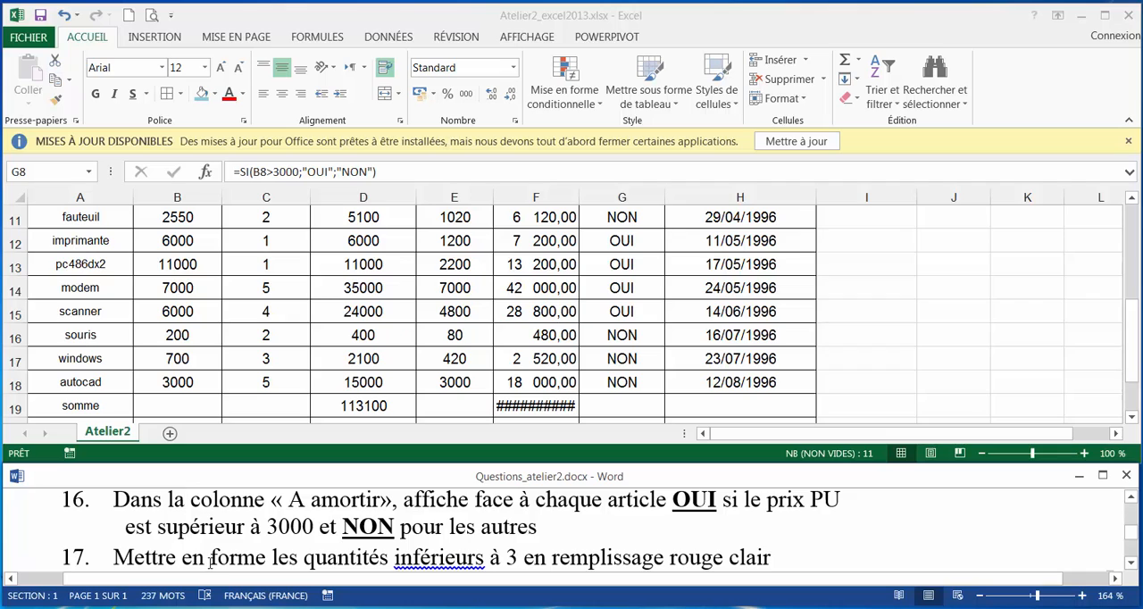
{"action": "scroll", "coordinate": [210, 563], "scroll_direction": "down", "scroll_amount": 1}
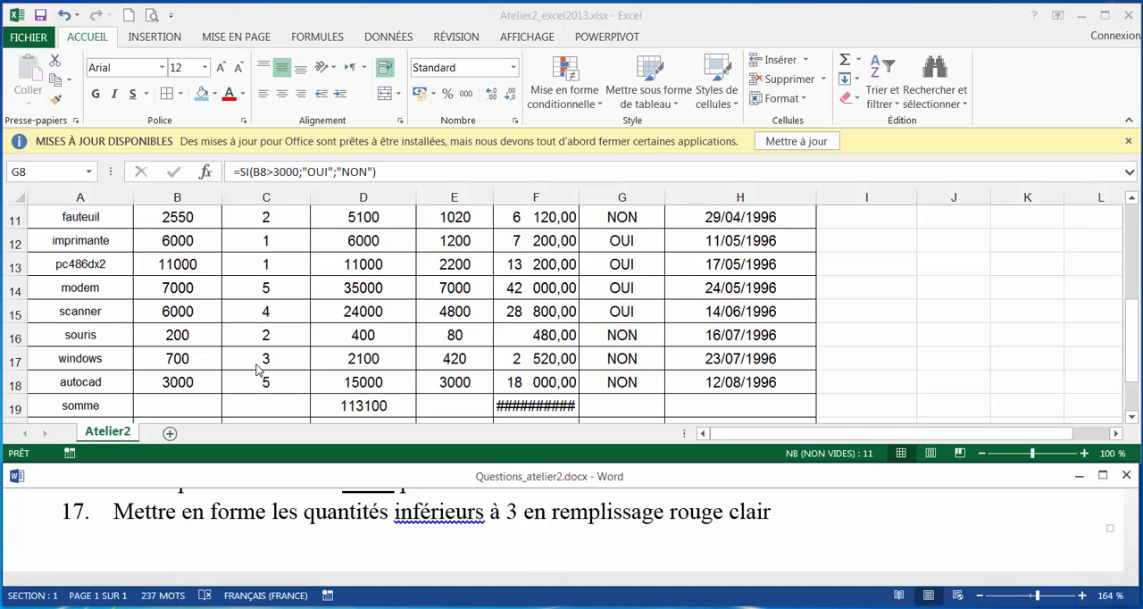
{"action": "scroll", "coordinate": [257, 361], "scroll_direction": "up", "scroll_amount": 2}
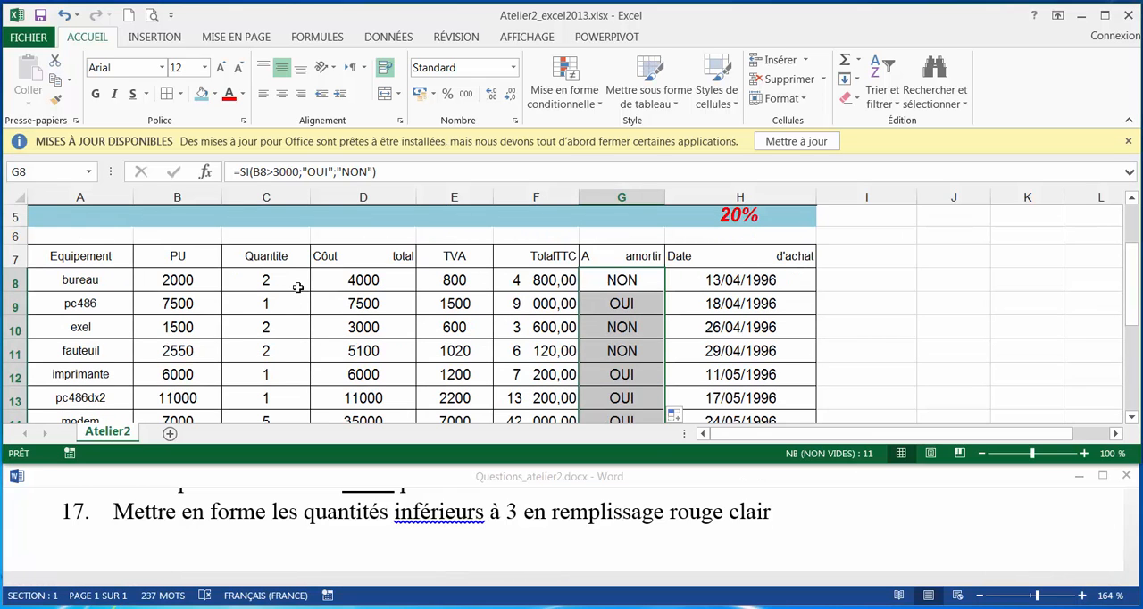
{"action": "left_click_drag", "start_coordinate": [296, 286], "coordinate": [294, 312]}
{"action": "left_click", "coordinate": [563, 89]}
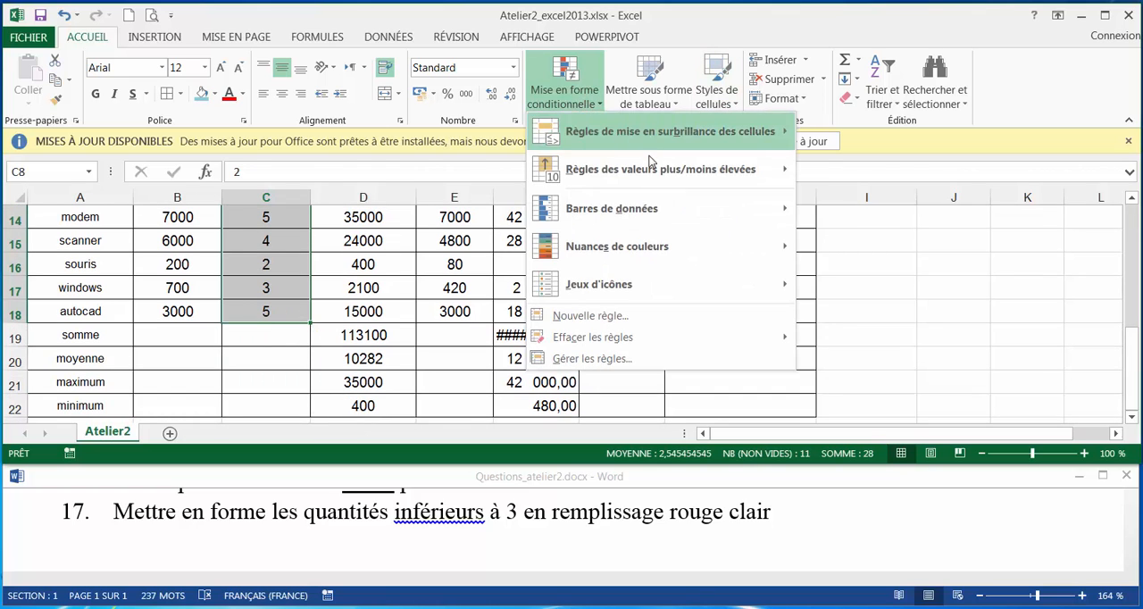
{"action": "left_click", "coordinate": [615, 317]}
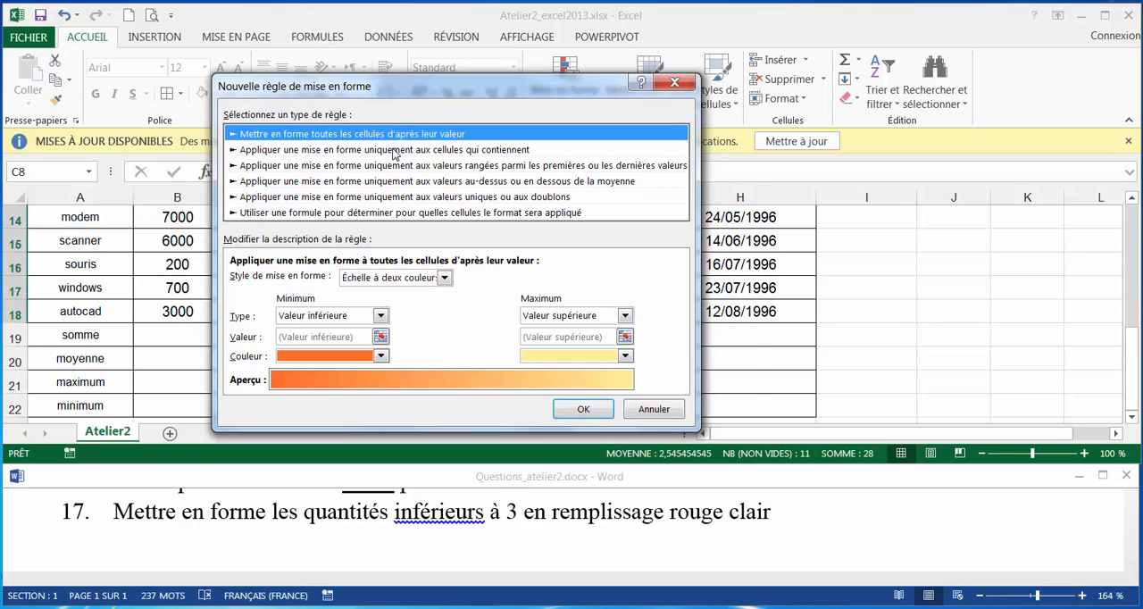
Make the rule format only cells that contain a cell value supérieure à 3.
{"action": "left_click", "coordinate": [393, 150]}
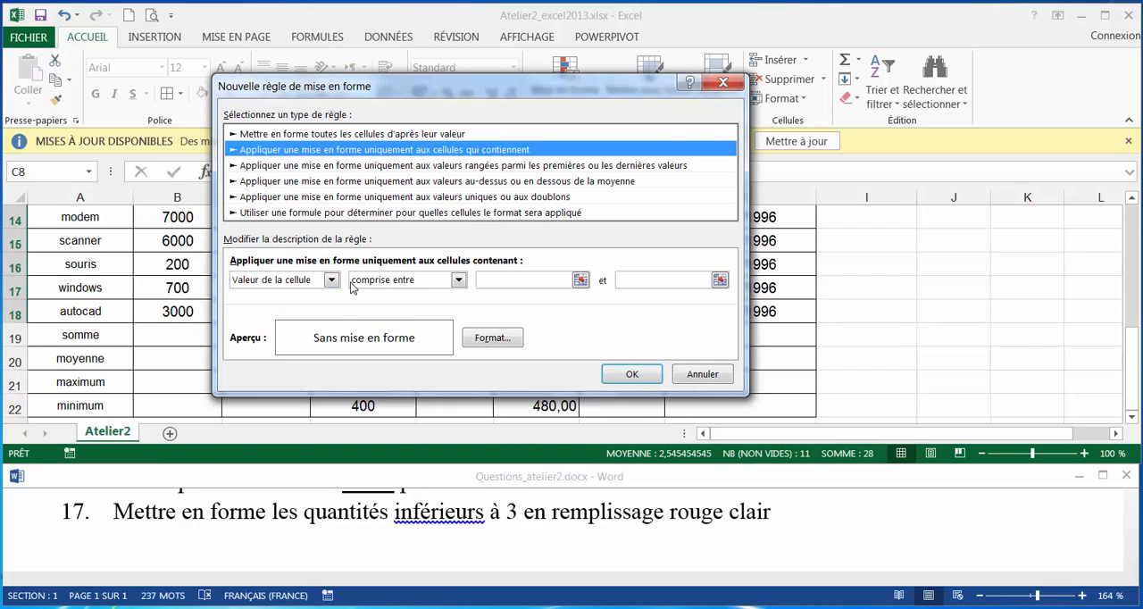
{"action": "left_click", "coordinate": [459, 281]}
{"action": "left_click", "coordinate": [434, 356]}
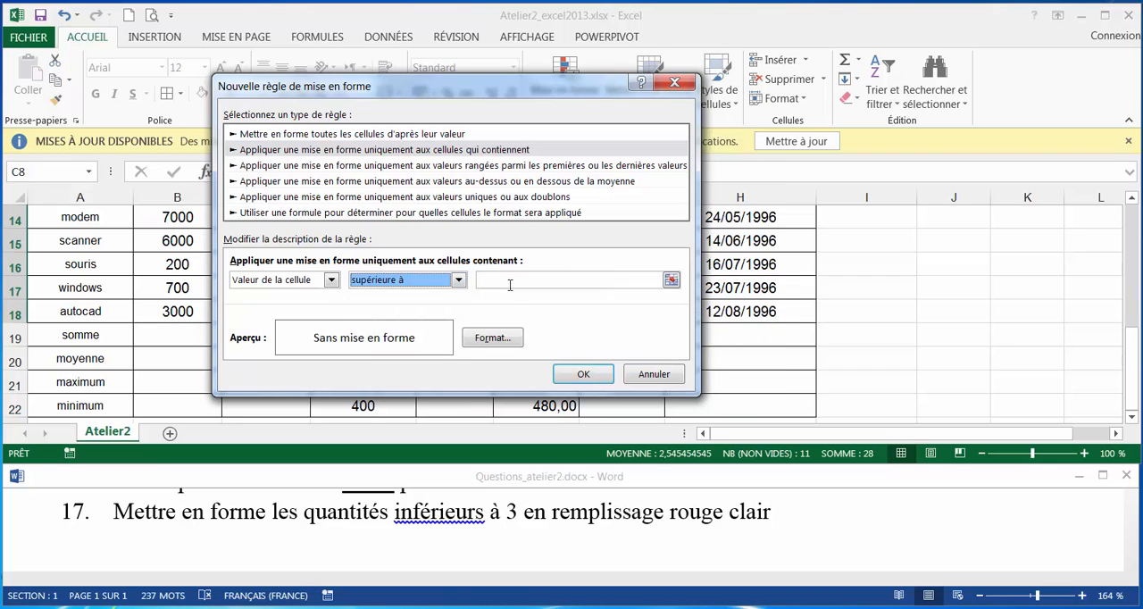
{"action": "left_click", "coordinate": [510, 281]}
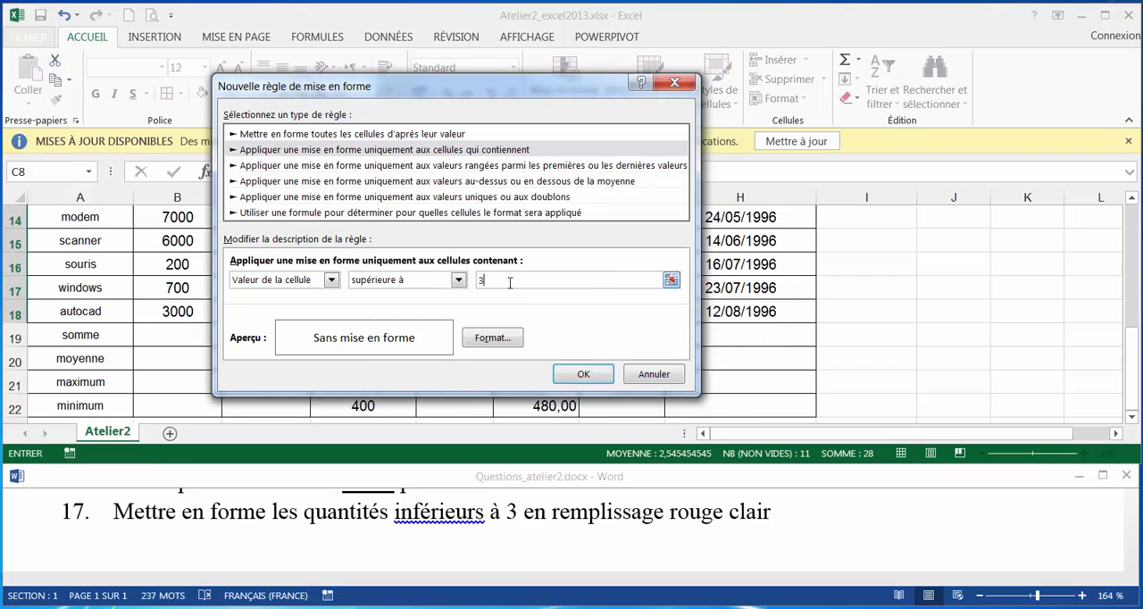
Give the rule a light red background fill and apply it to the selected quantities.
{"action": "left_click", "coordinate": [493, 338]}
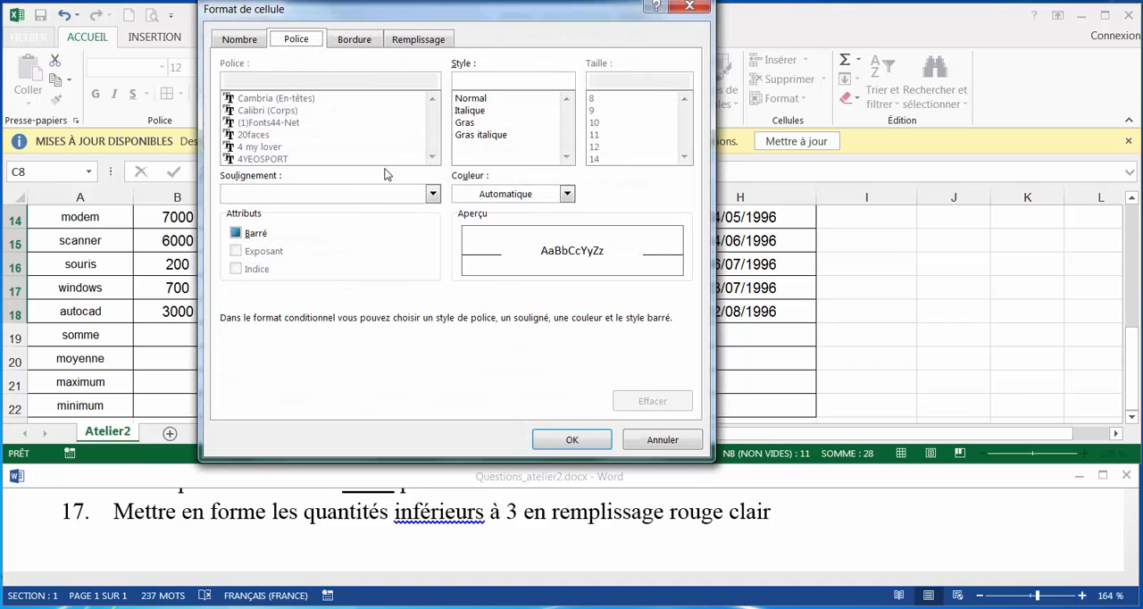
{"action": "left_click", "coordinate": [418, 40]}
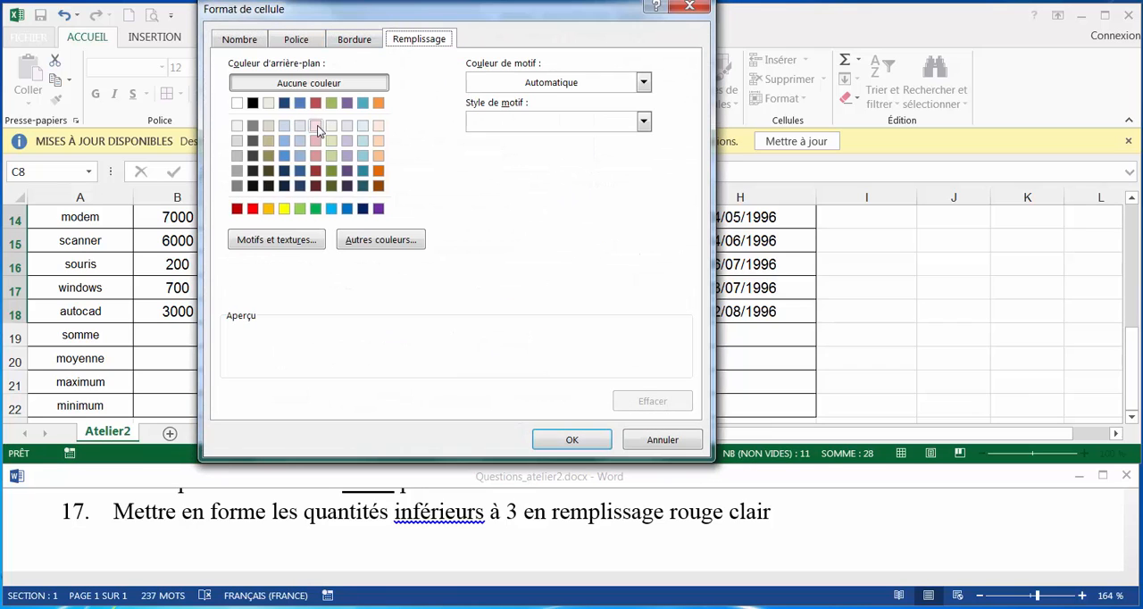
{"action": "left_click", "coordinate": [316, 126]}
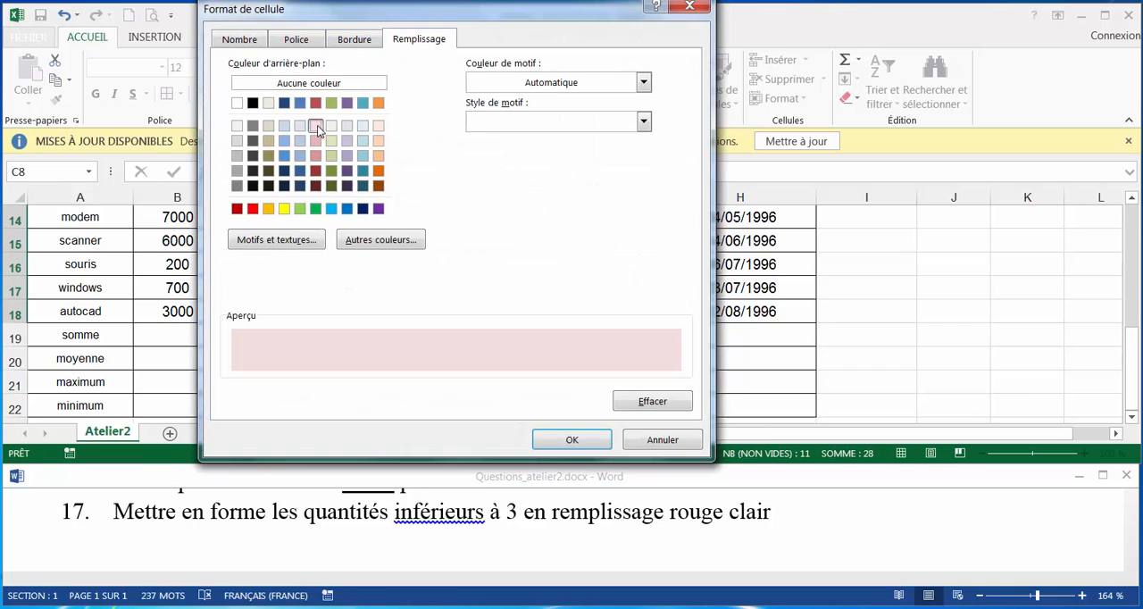
{"action": "left_click", "coordinate": [562, 446]}
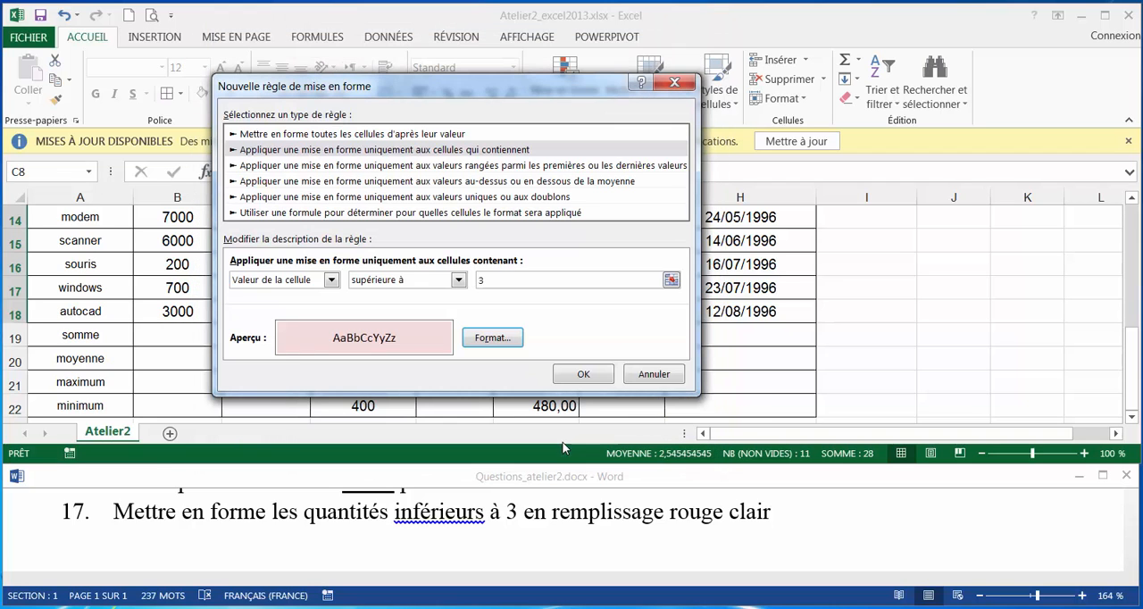
{"action": "left_click", "coordinate": [581, 375]}
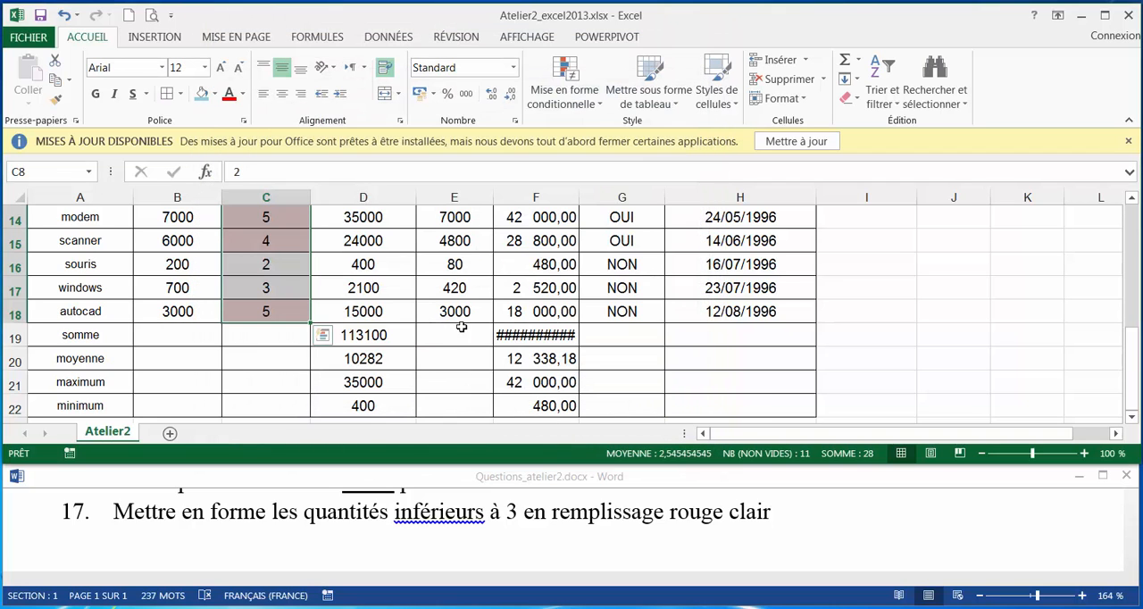
{"action": "left_click", "coordinate": [683, 532]}
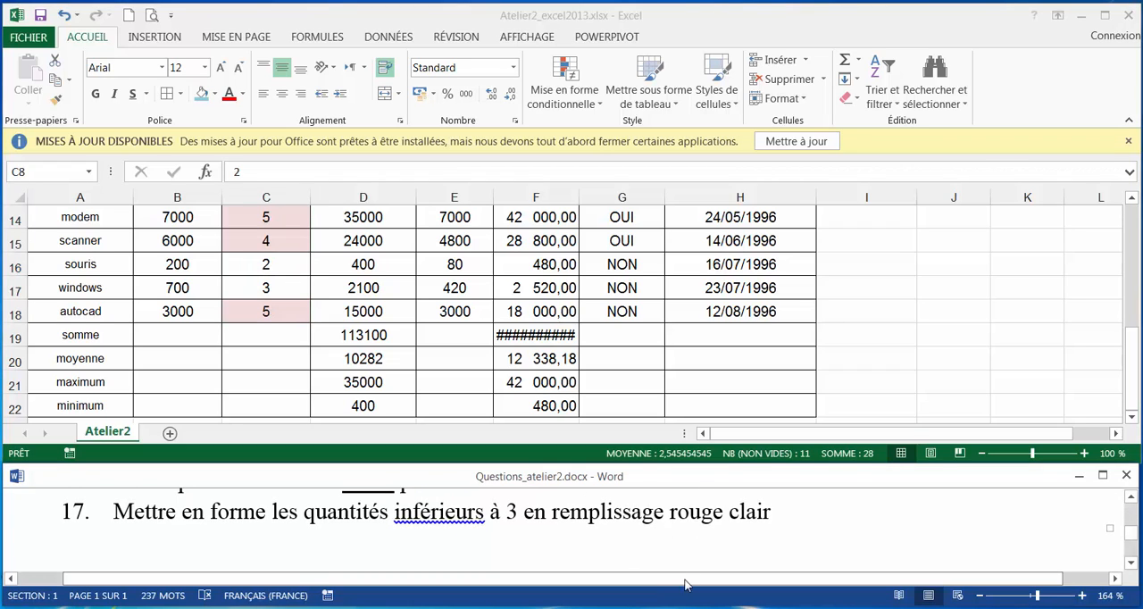
{"action": "mouse_move", "coordinate": [774, 608]}
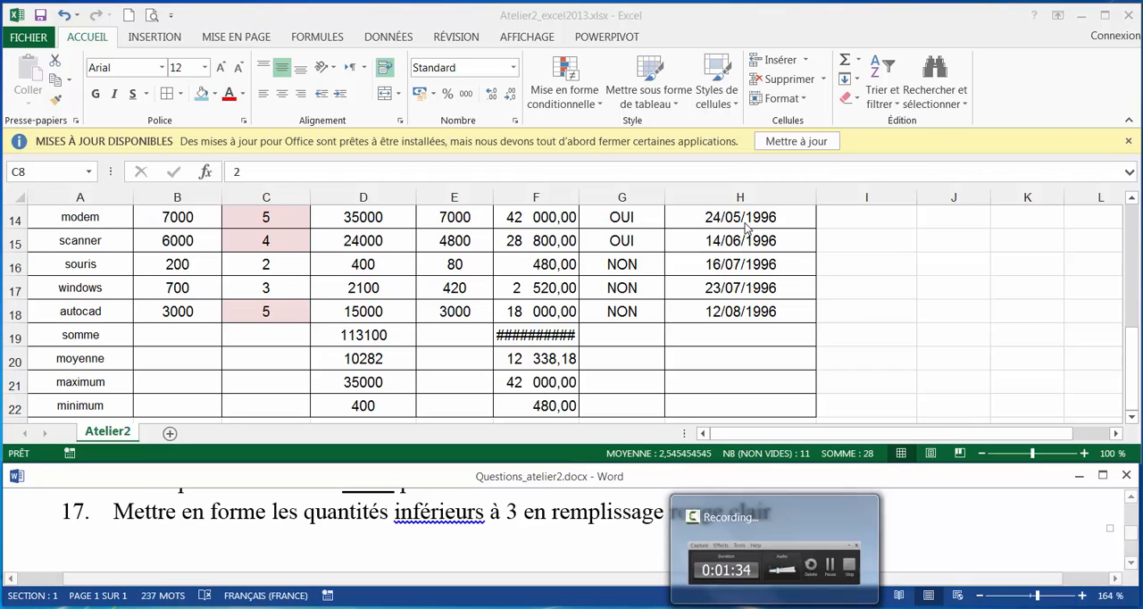